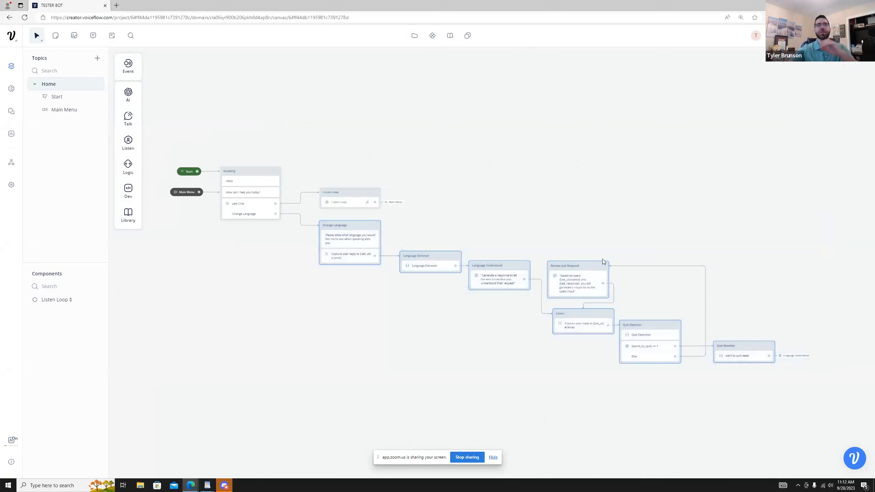
# Return to the assistants dashboard and look over the Head Start LITE and Head Start Template assistants
pyautogui.click(477, 213)
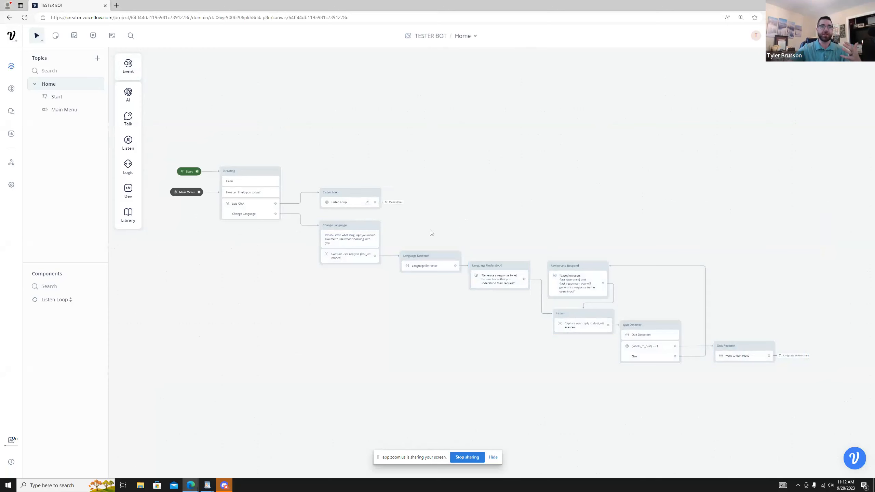
pyautogui.scroll(3, 430, 233)
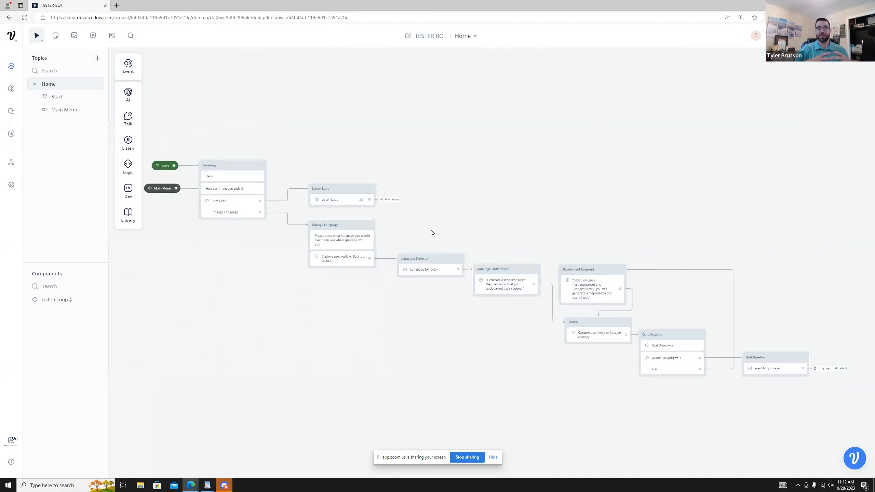
pyautogui.click(11, 40)
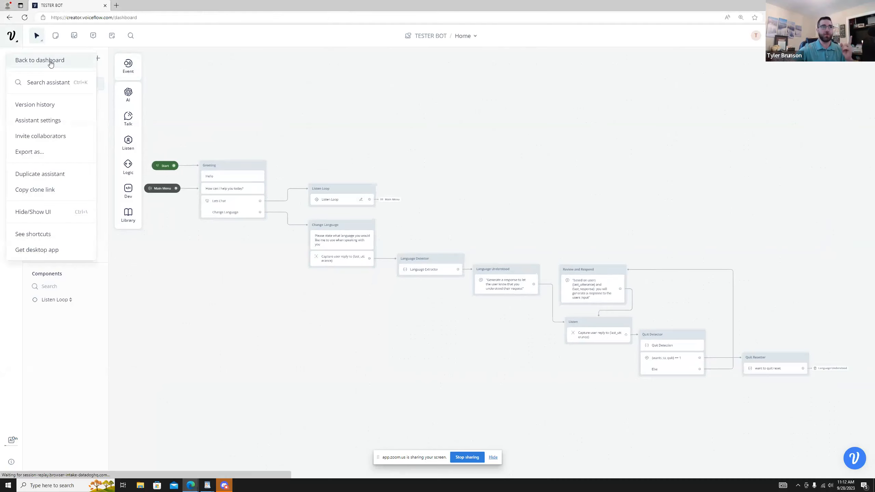
pyautogui.click(48, 58)
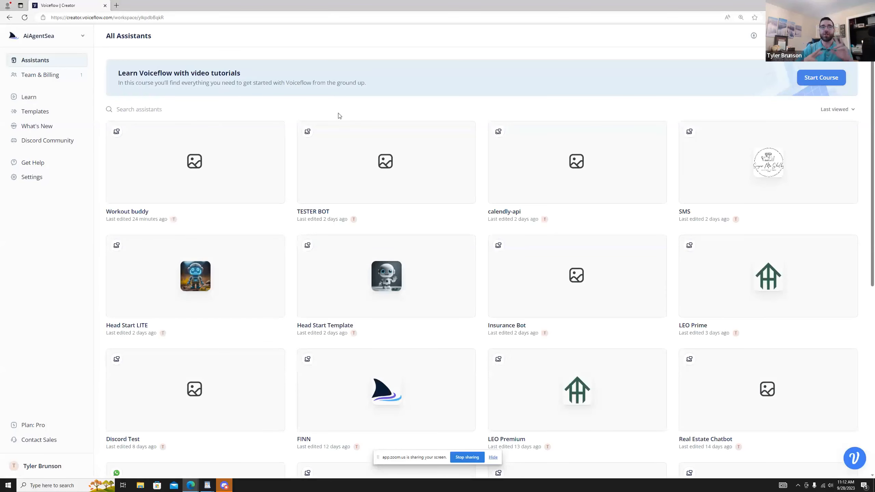
pyautogui.moveTo(230, 242)
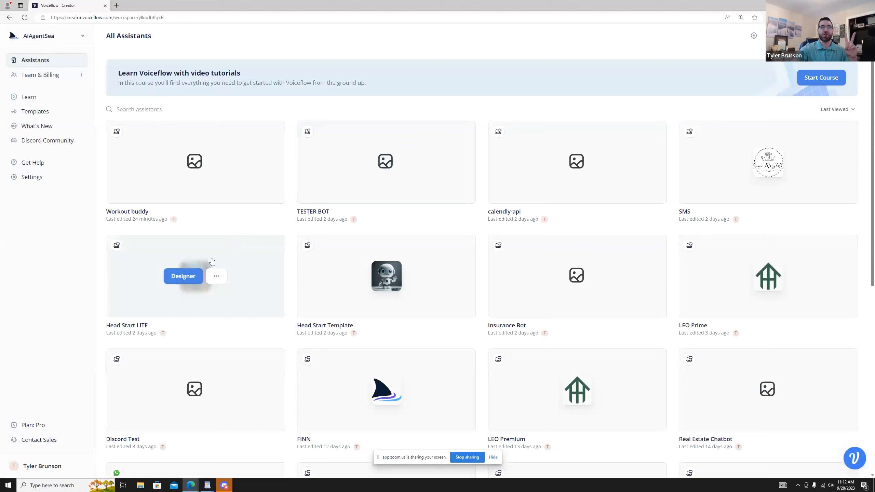
pyautogui.moveTo(364, 291)
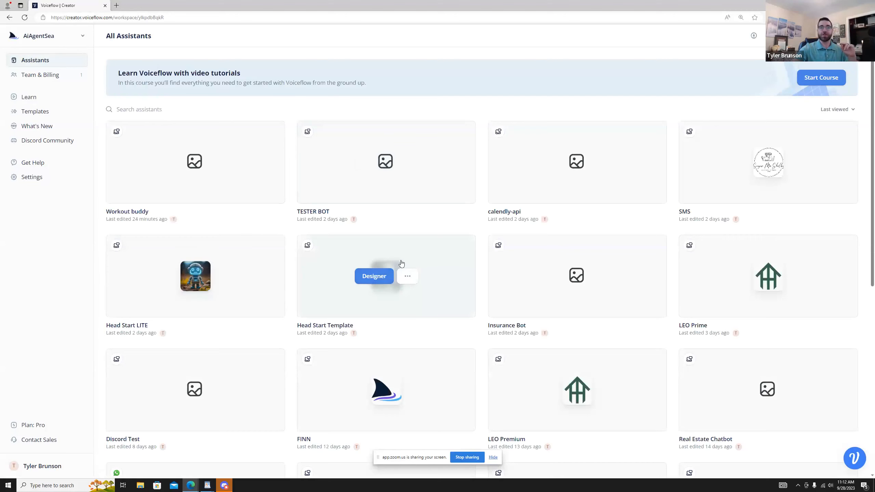
pyautogui.moveTo(220, 274)
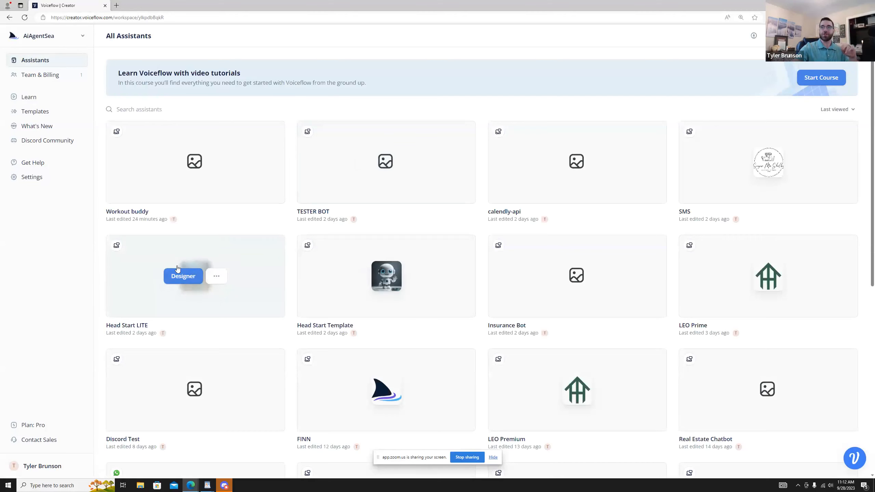
pyautogui.moveTo(387, 282)
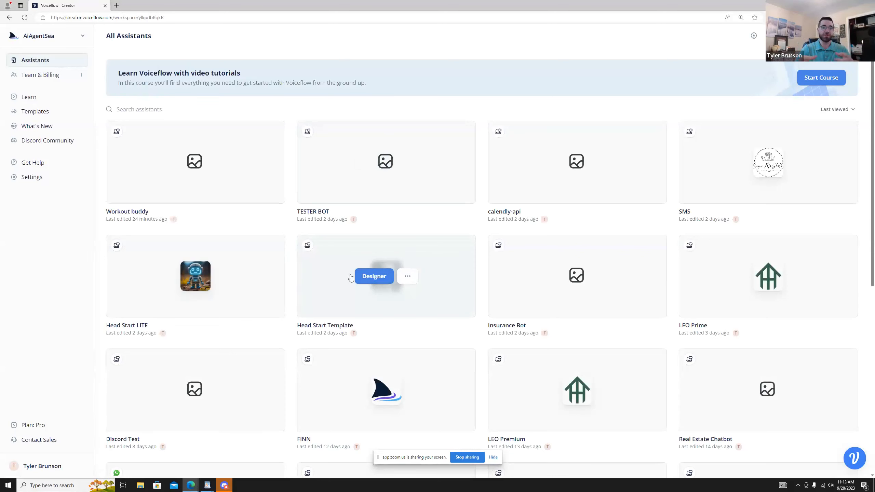
pyautogui.moveTo(190, 277)
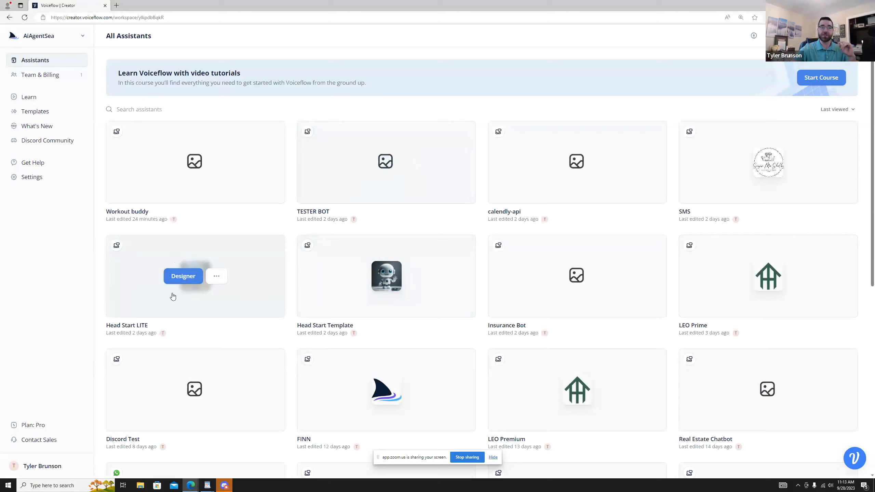
# Open the TESTER BOT assistant in the Designer from the dashboard
pyautogui.moveTo(194, 147)
pyautogui.moveTo(376, 164)
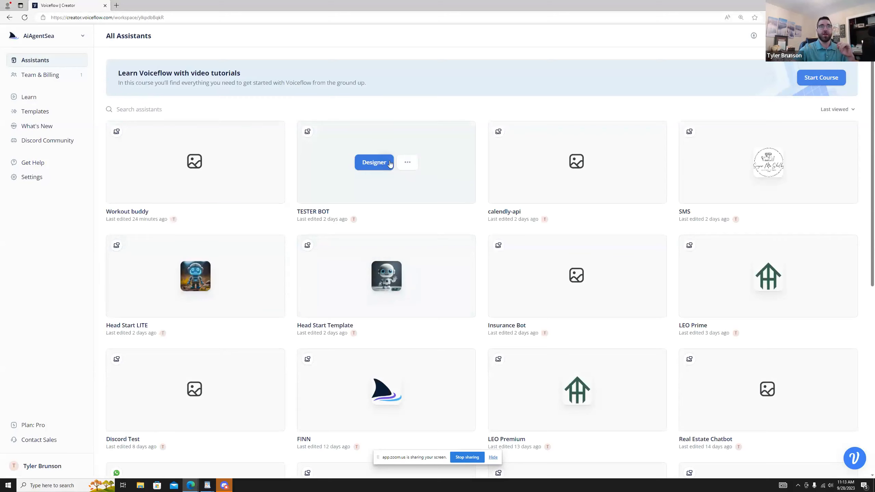
pyautogui.click(372, 164)
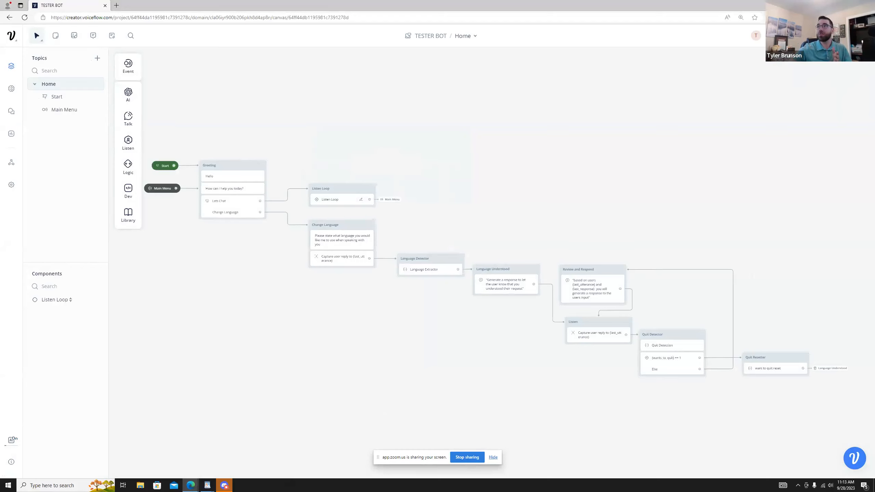
pyautogui.moveTo(0, 148); pyautogui.dragTo(0, 139)
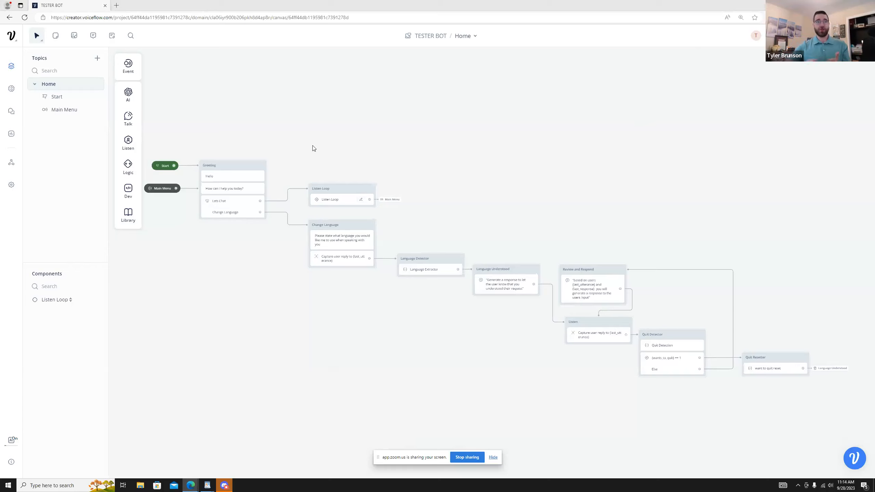
pyautogui.click(444, 149)
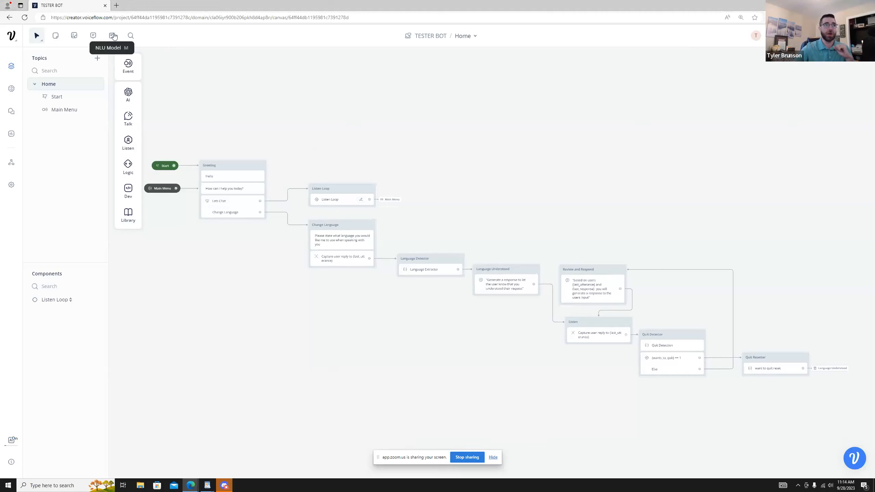
# Open the NLU model and look through its lists of variables and intents
pyautogui.click(113, 36)
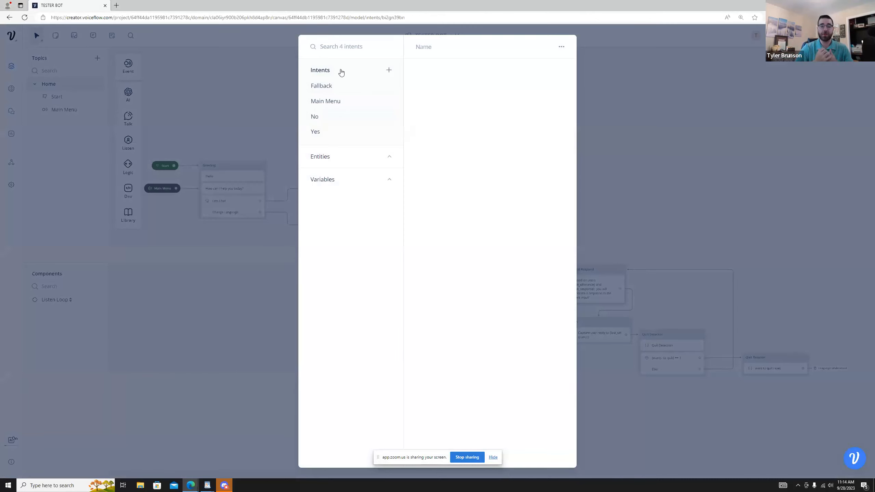
pyautogui.click(349, 182)
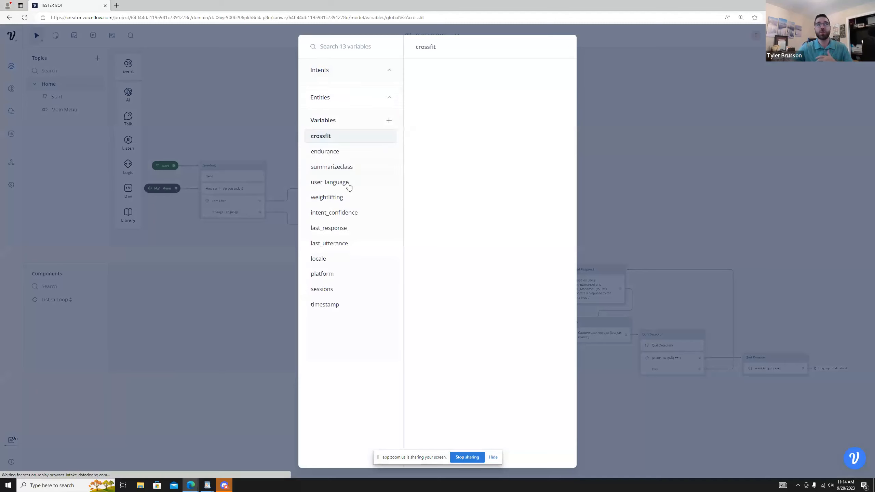
pyautogui.click(343, 72)
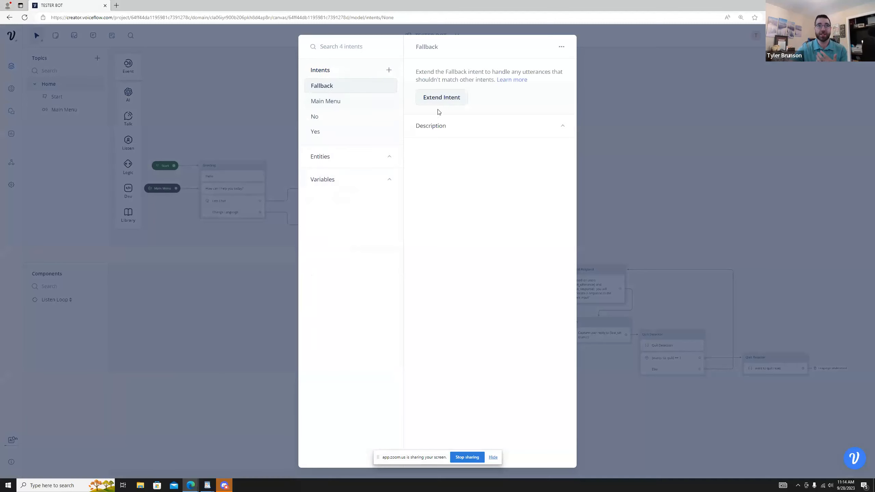
# Compare the Main Menu and Fallback intents, including where sample utterances are entered, and close the NLU model
pyautogui.click(336, 103)
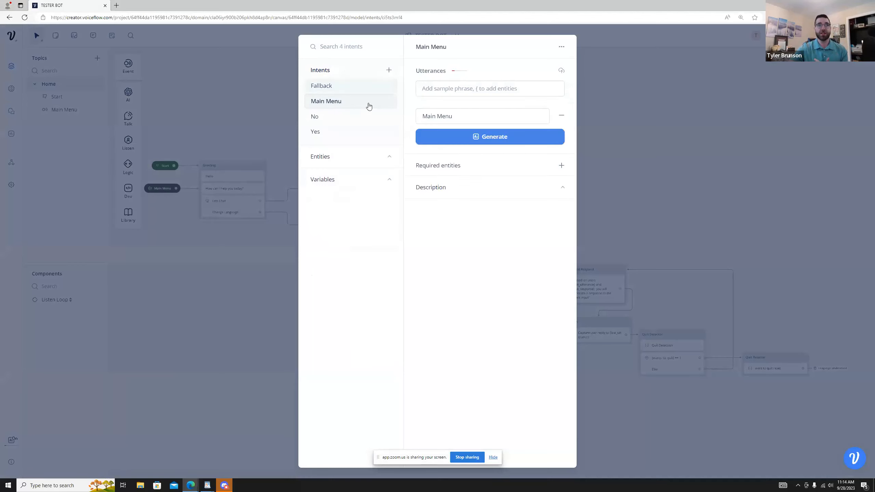
pyautogui.click(342, 91)
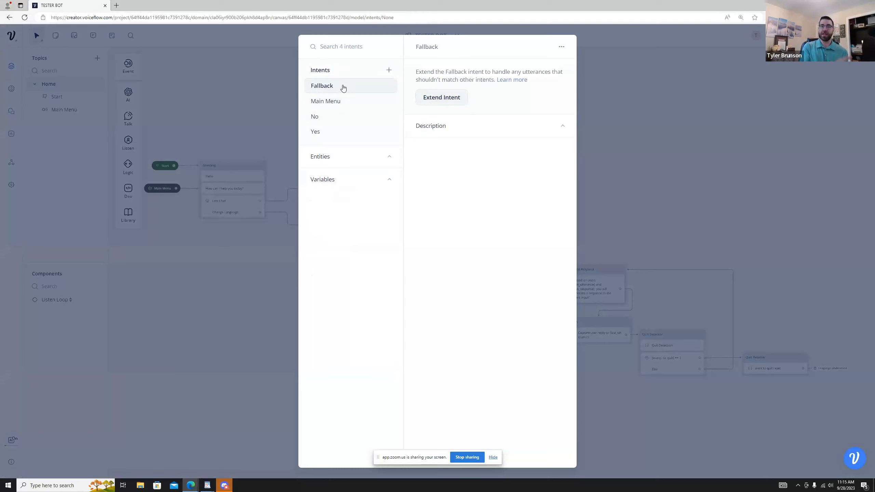
pyautogui.click(335, 103)
pyautogui.click(344, 88)
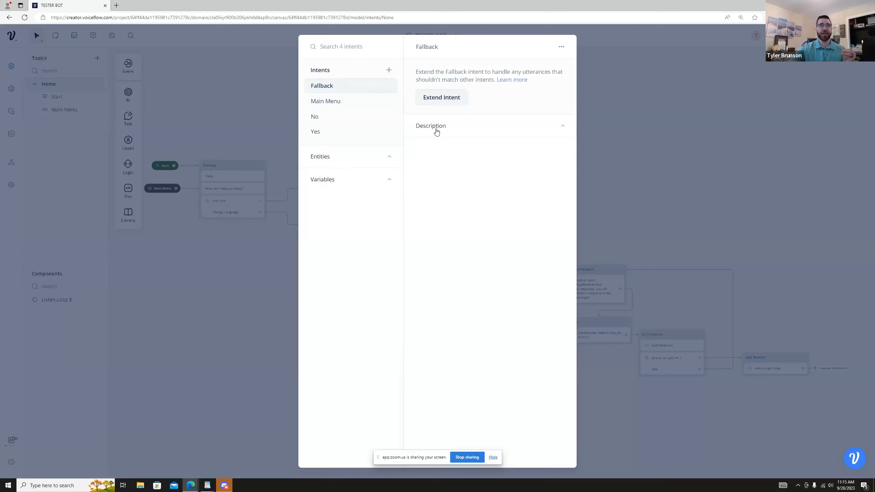
pyautogui.click(356, 105)
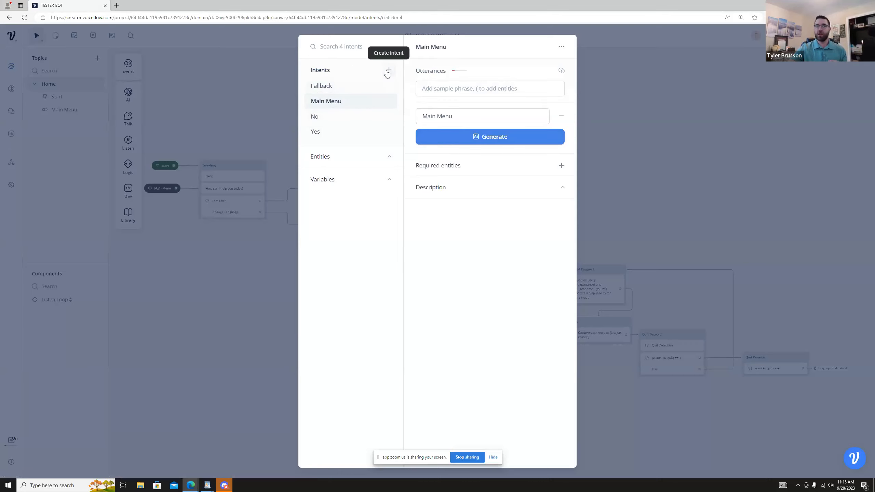
pyautogui.click(506, 90)
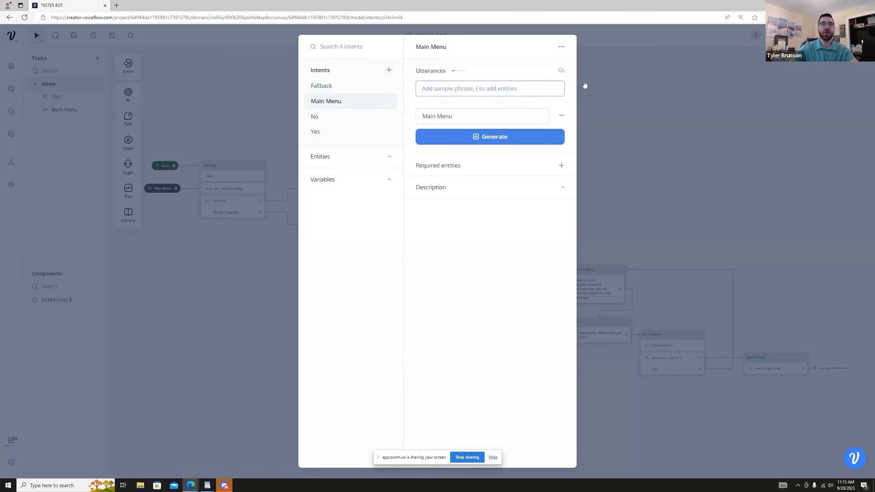
pyautogui.click(621, 111)
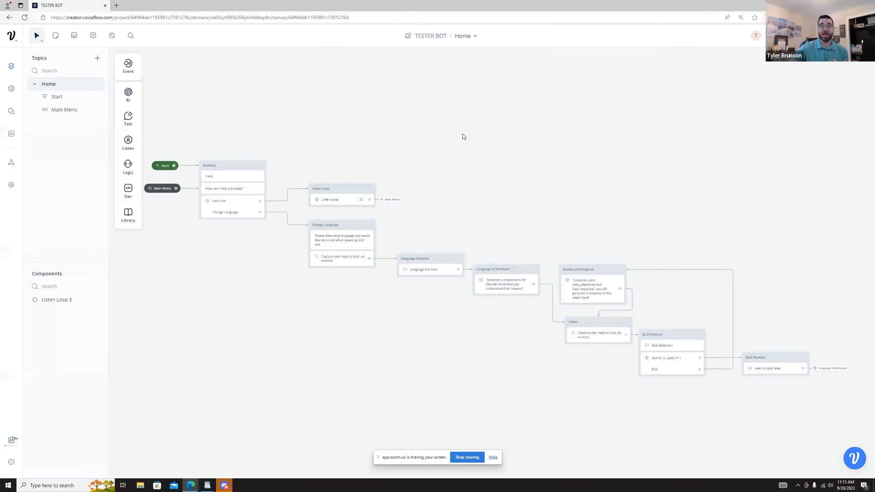
# Examine the assistant's Web Chat integration page and its General settings
pyautogui.scroll(-3, 464, 136)
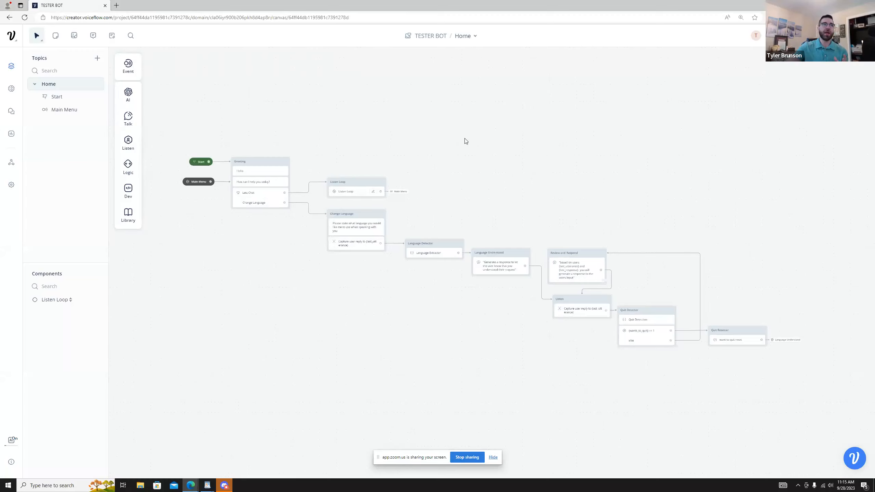
pyautogui.click(11, 163)
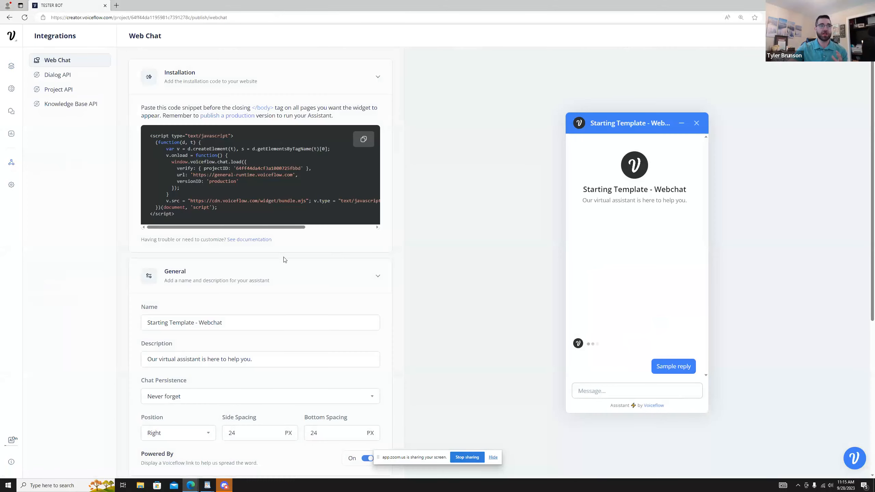
pyautogui.click(12, 184)
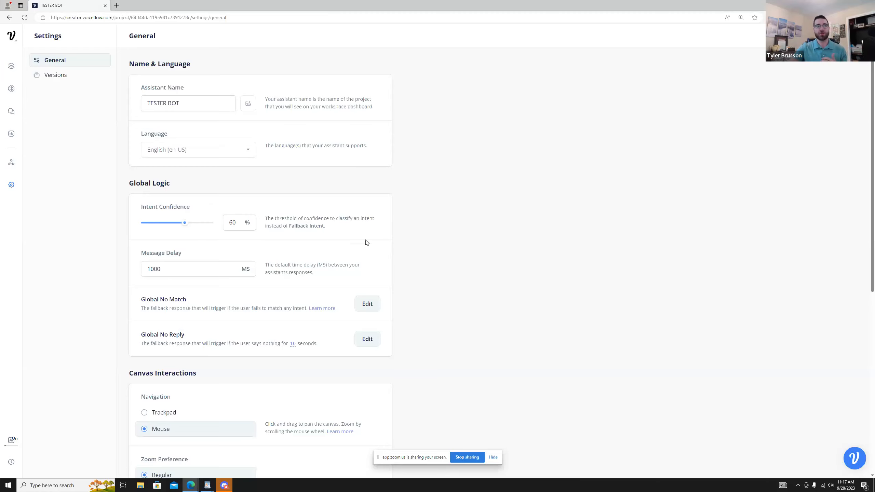
# Return to the Designer, review the variables in the NLU model, and close it
pyautogui.click(12, 66)
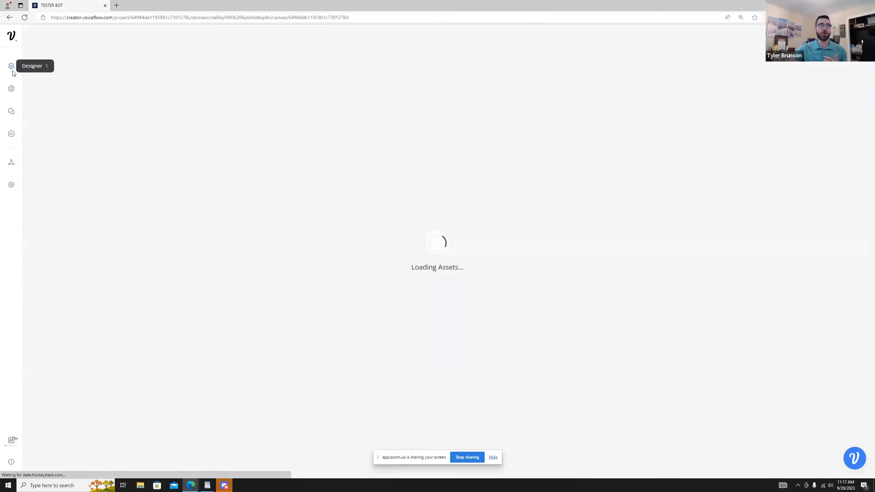
pyautogui.press('m')
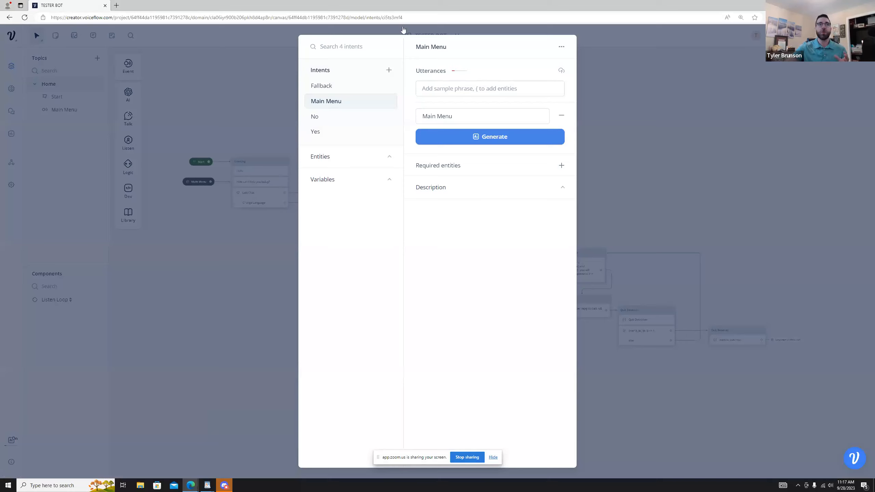
pyautogui.click(353, 183)
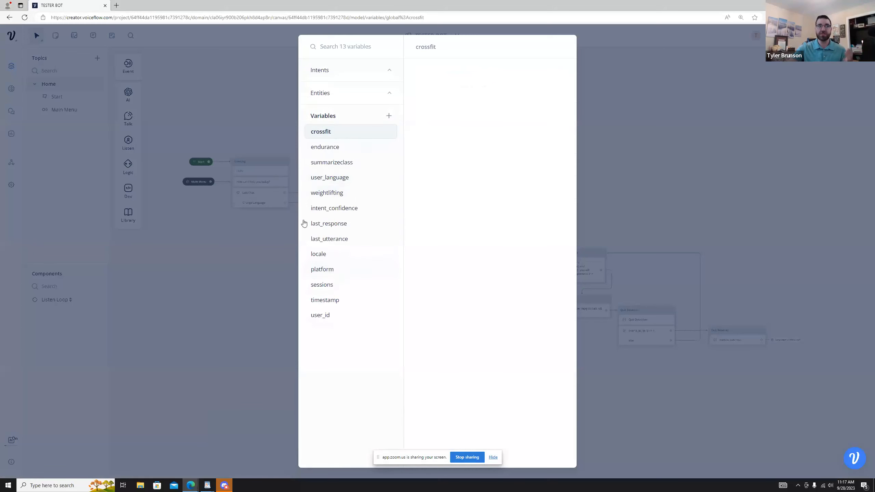
pyautogui.click(621, 156)
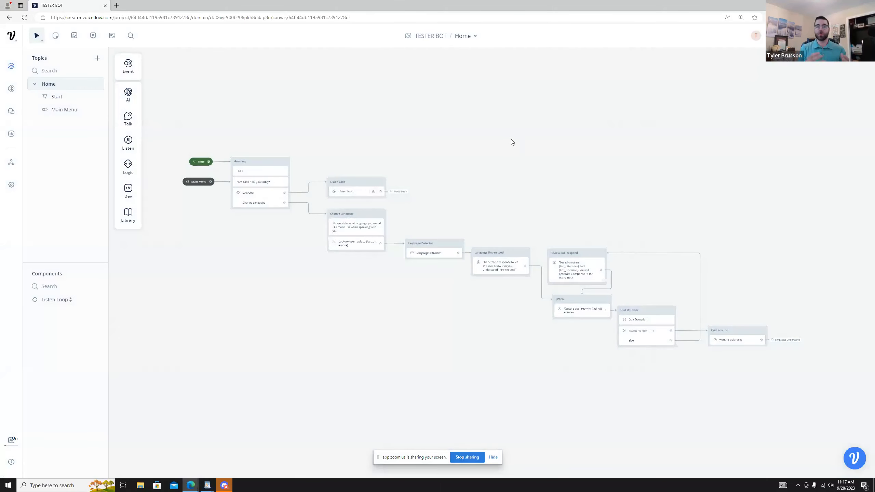
# Run a test of the assistant, show all assistant variables beside the flow, and leave the prototype
pyautogui.click(819, 36)
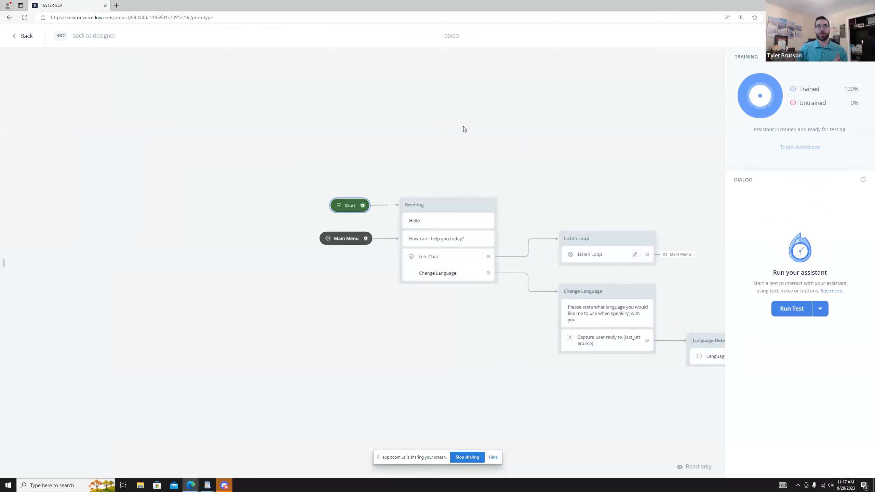
pyautogui.moveTo(547, 139); pyautogui.dragTo(438, 145)
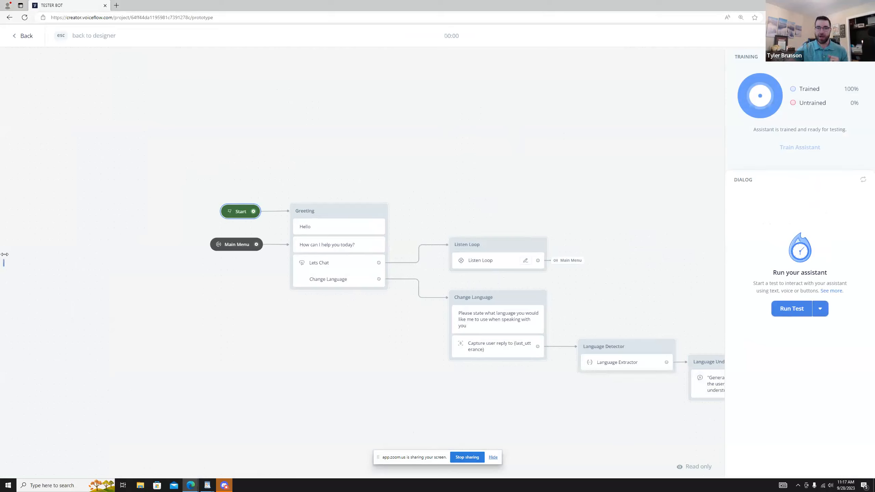
pyautogui.click(783, 315)
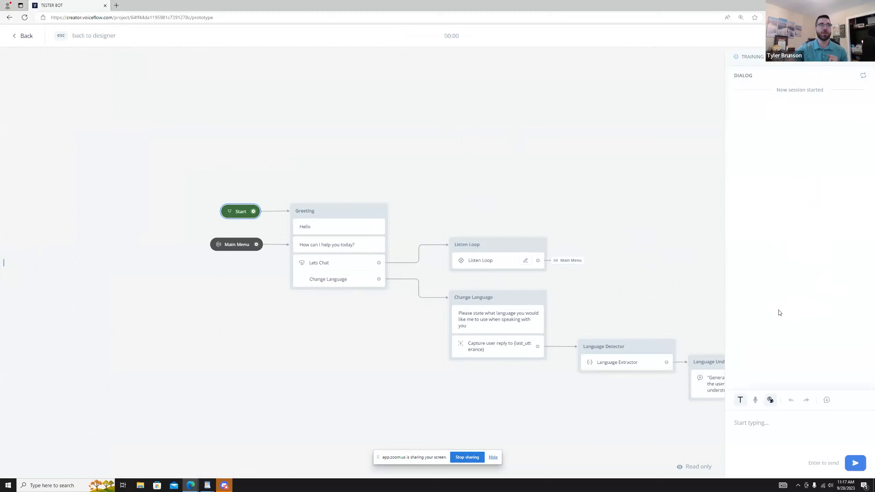
pyautogui.click(7, 262)
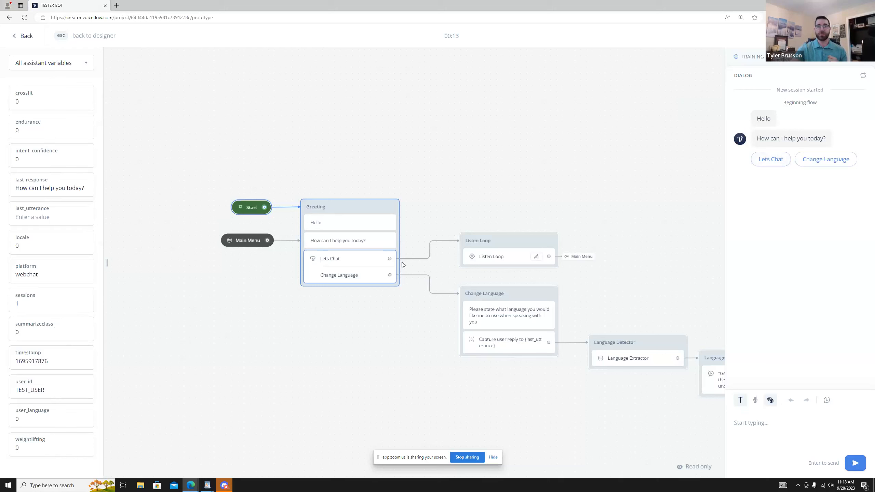
pyautogui.moveTo(416, 367); pyautogui.dragTo(375, 341)
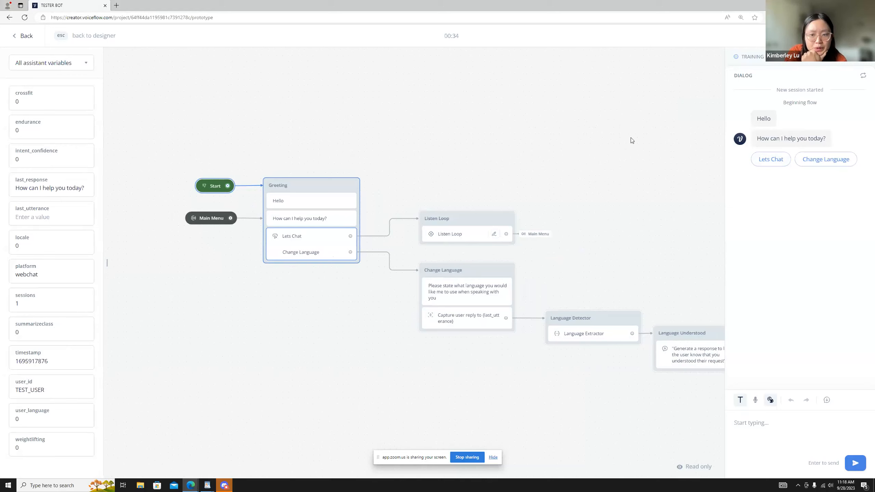
pyautogui.click(28, 38)
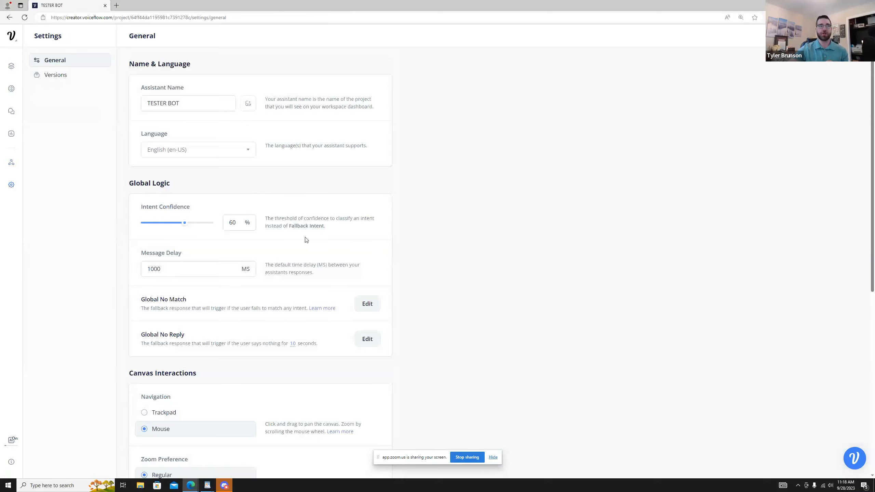
# Examine the Intent Confidence threshold and its Fallback Intent explanation in the General settings
pyautogui.moveTo(291, 228); pyautogui.dragTo(338, 231)
pyautogui.click(373, 233)
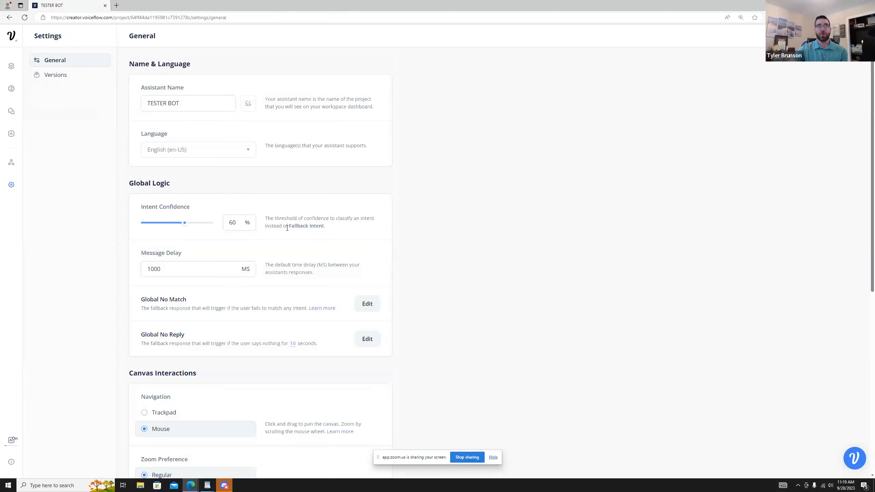
pyautogui.moveTo(289, 227); pyautogui.dragTo(332, 232)
pyautogui.click(332, 232)
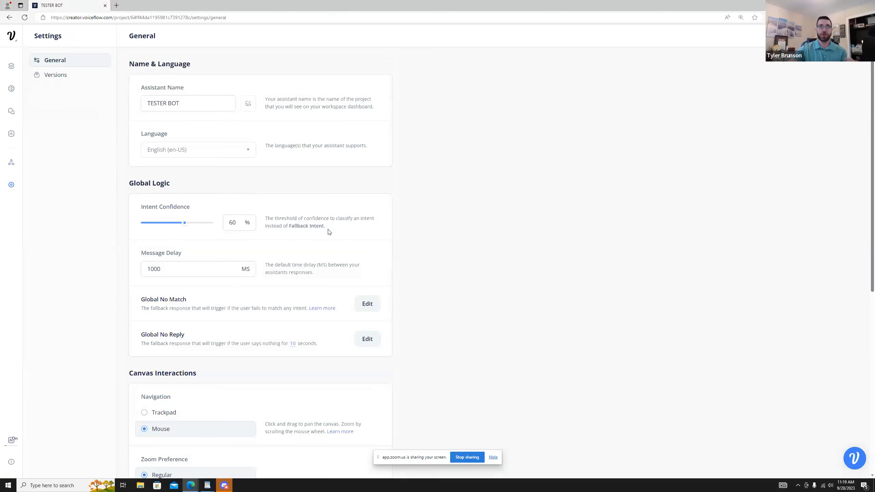
pyautogui.doubleClick(314, 227)
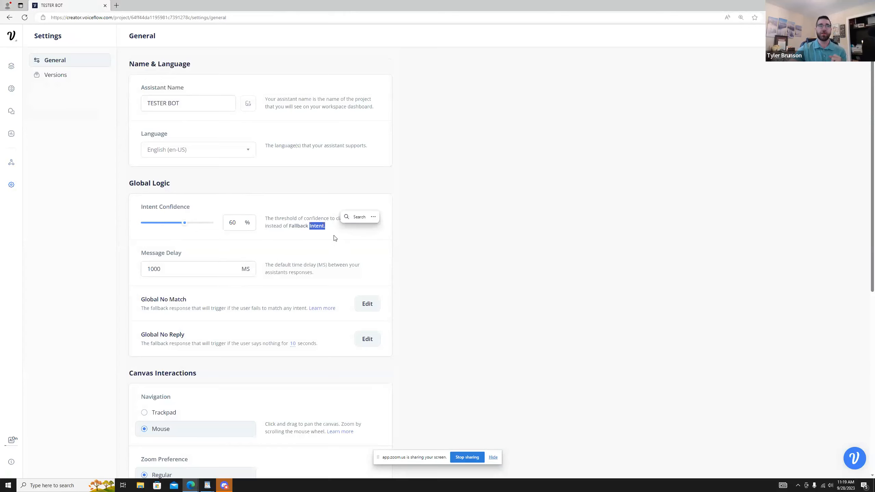
pyautogui.click(327, 237)
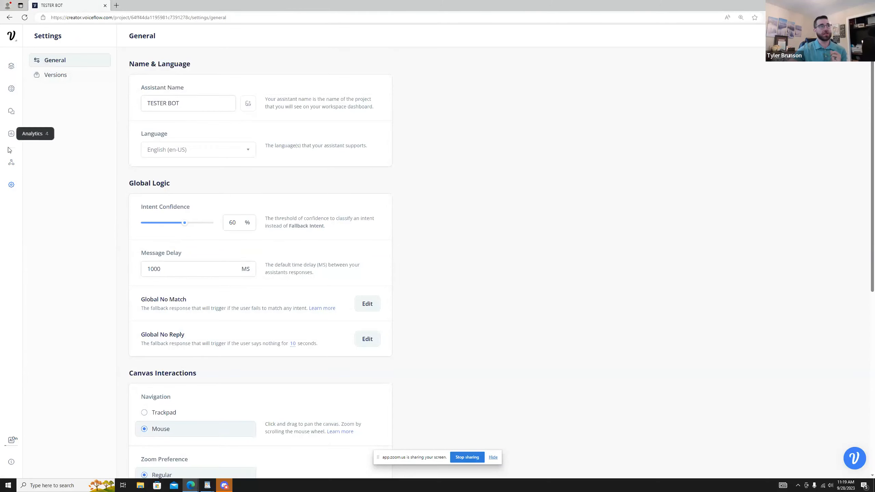
# Return to the Designer and look over the Home flow from the Greeting block to the Quit Detector
pyautogui.click(12, 65)
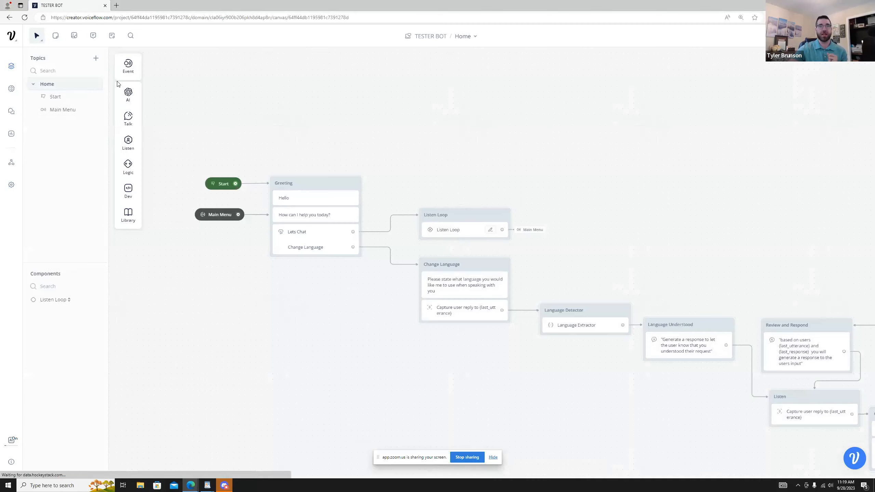
pyautogui.scroll(-2, 531, 178)
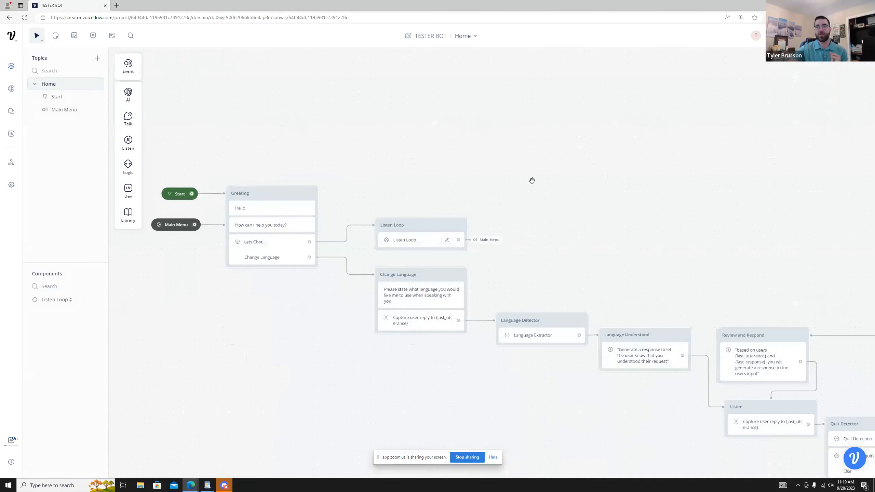
pyautogui.scroll(-3, 531, 183)
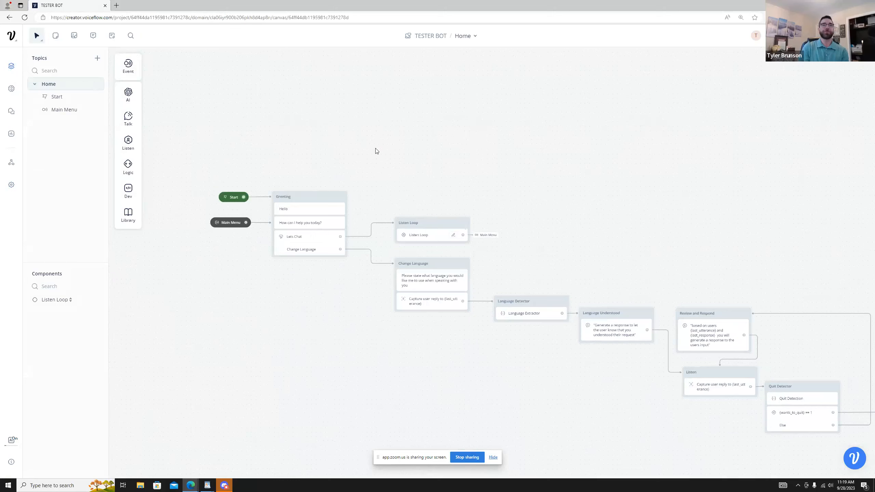
pyautogui.moveTo(570, 199); pyautogui.dragTo(512, 140)
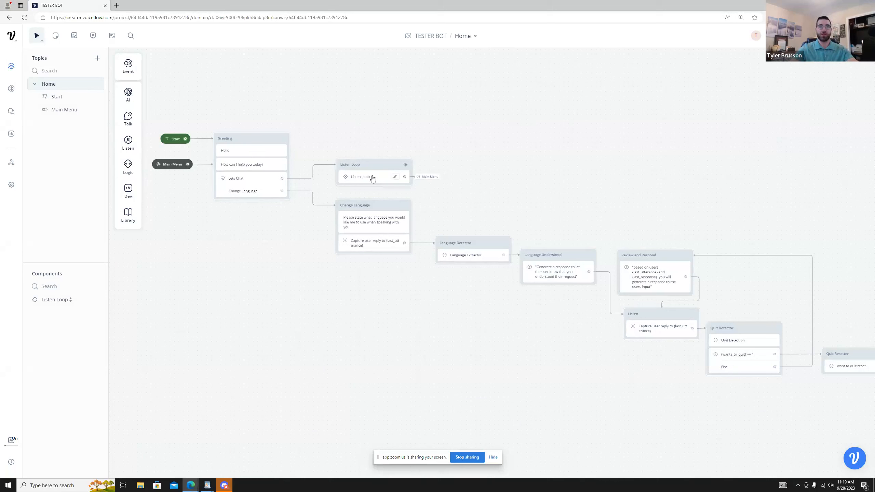
# Inspect the Listen Loop step on the canvas, view the flow inside that component, and return to the Home topic
pyautogui.click(368, 177)
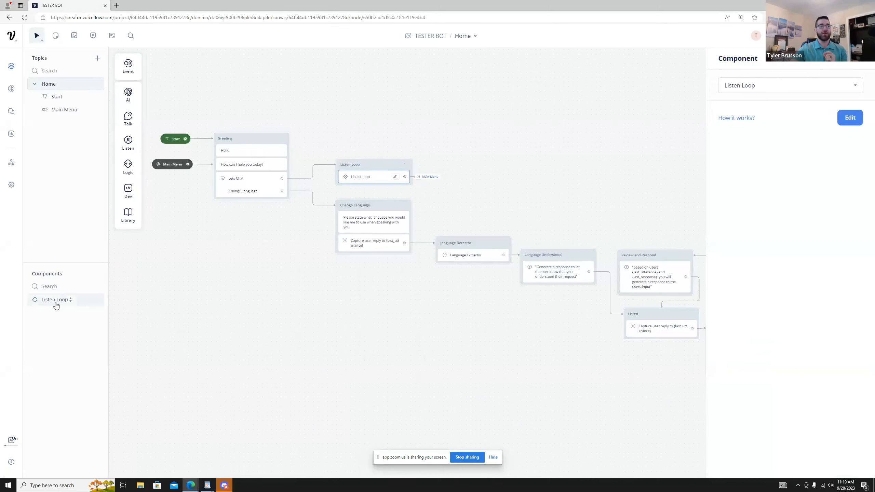
pyautogui.click(55, 302)
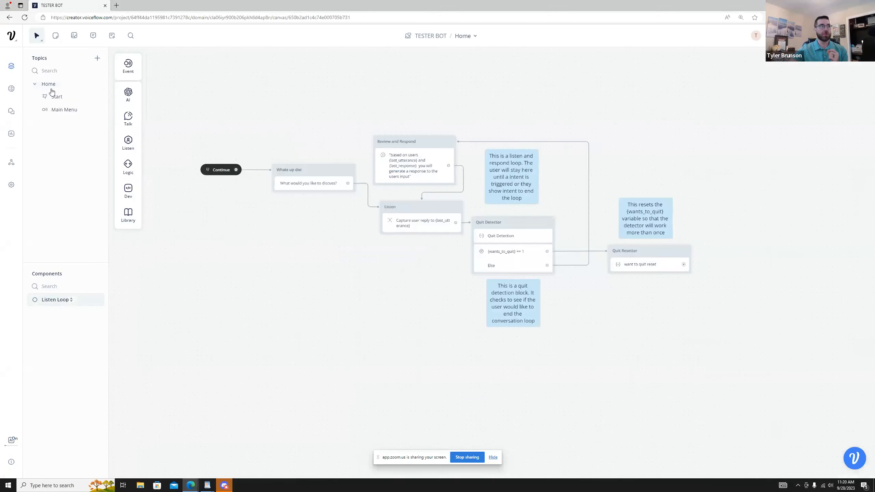
pyautogui.click(49, 84)
# Place another Listen Loop component below the Change Language block, view the component's flow, and delete the added block from Home
pyautogui.moveTo(55, 300); pyautogui.dragTo(379, 330)
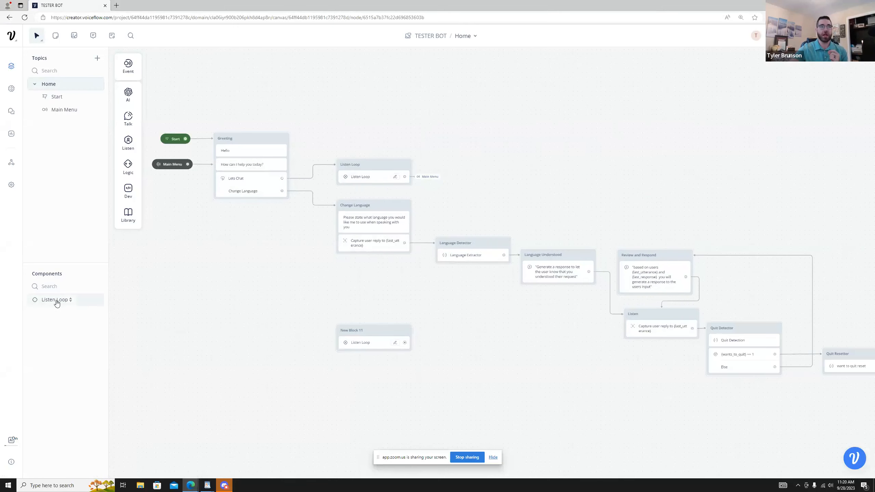
pyautogui.click(56, 301)
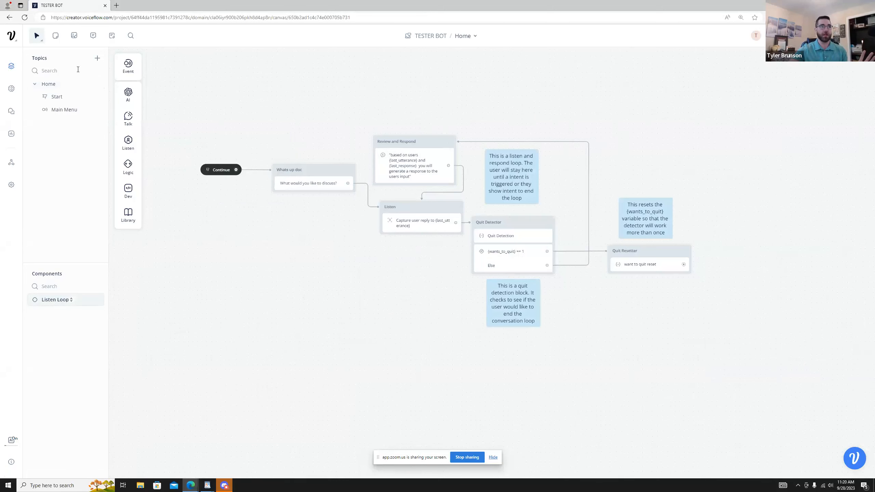
pyautogui.click(48, 84)
pyautogui.click(372, 331)
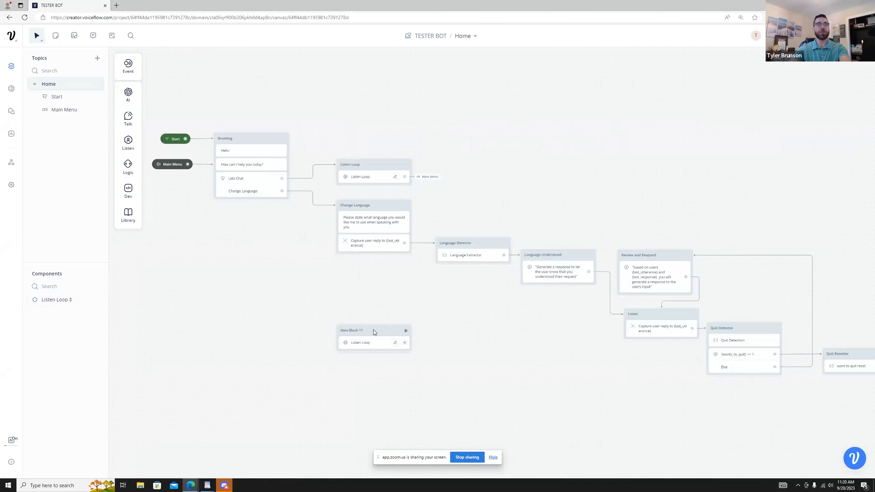
pyautogui.press('Delete')
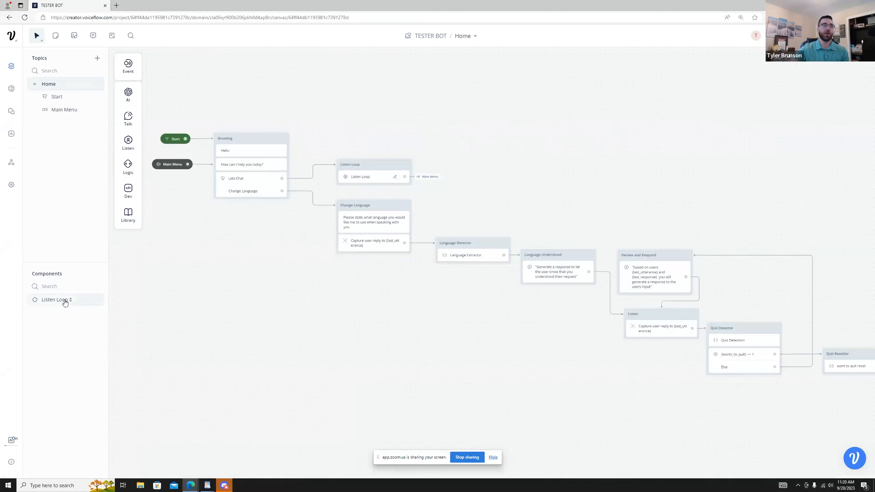
# Examine the Listen Loop component, including the Quit Detection prompt and its {wants_to_quit} variable, through to the Quit Resetter
pyautogui.click(64, 299)
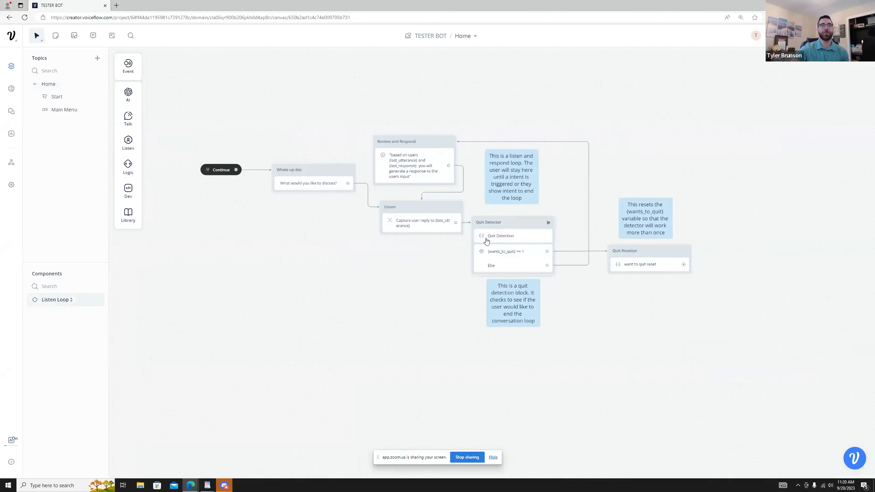
pyautogui.scroll(1, 430, 254)
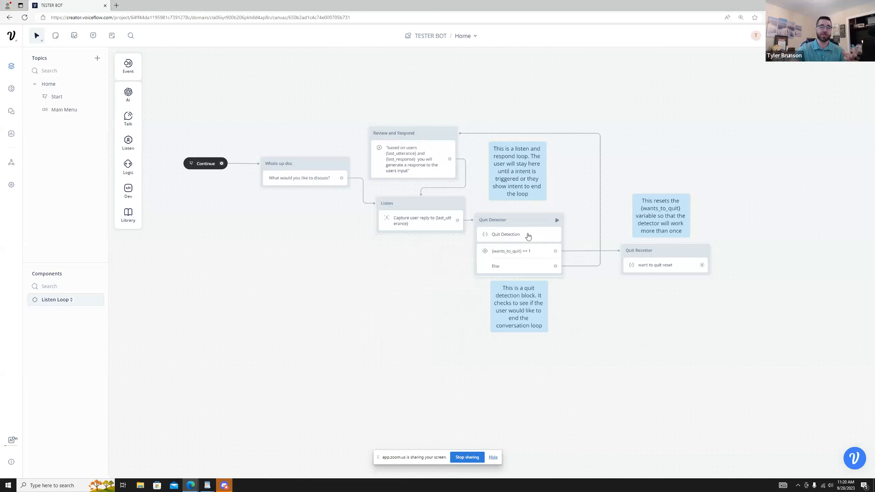
pyautogui.click(529, 236)
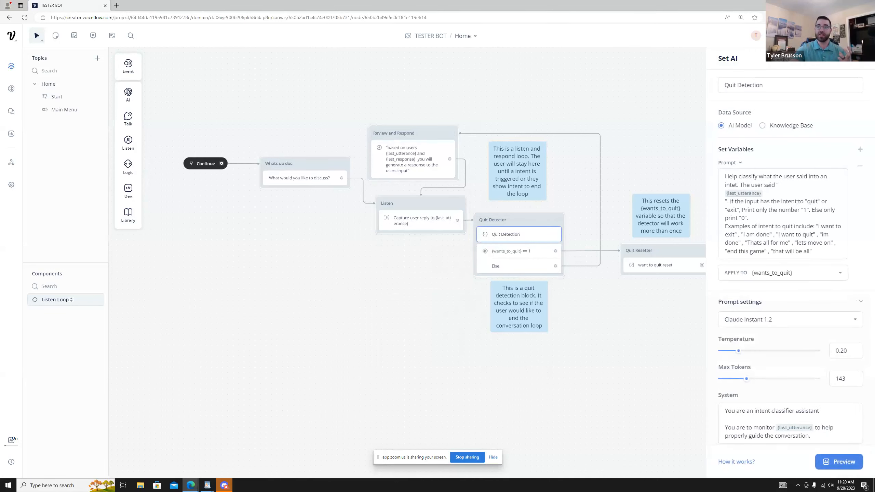
pyautogui.click(609, 299)
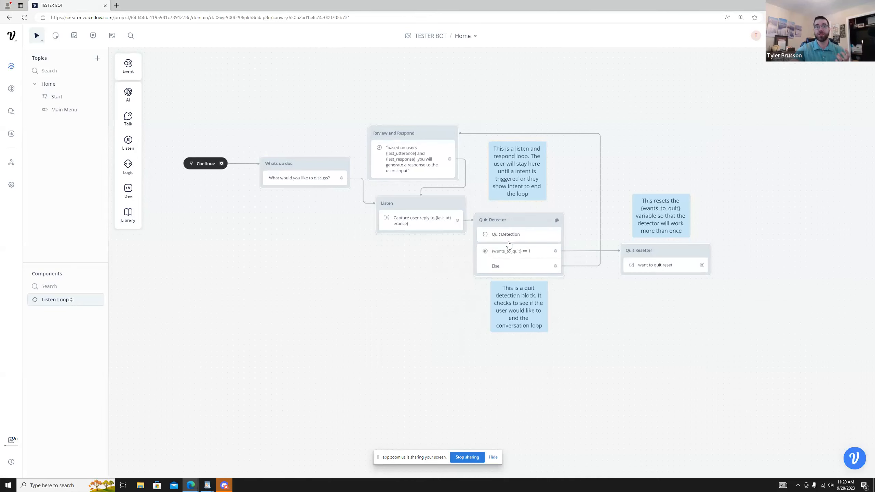
pyautogui.hscroll(3, 696, 311)
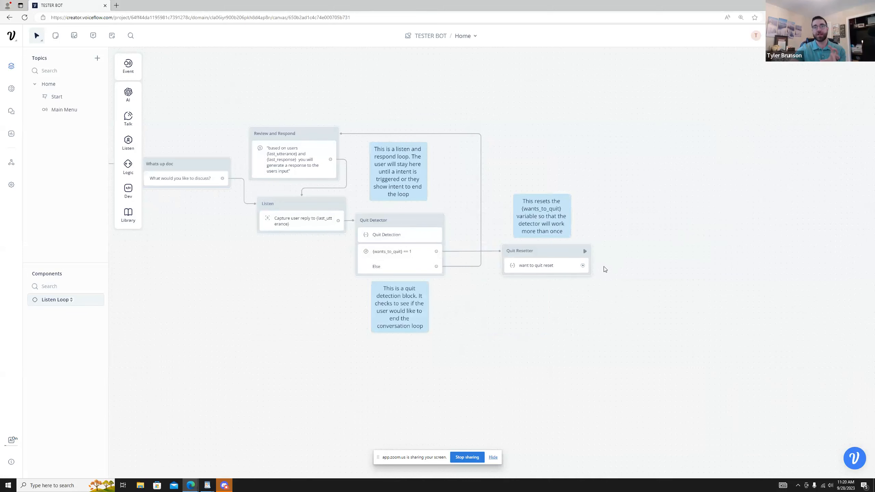
# Return to the Home topic and review where the Listen Loop and Change Language paths lead
pyautogui.click(60, 87)
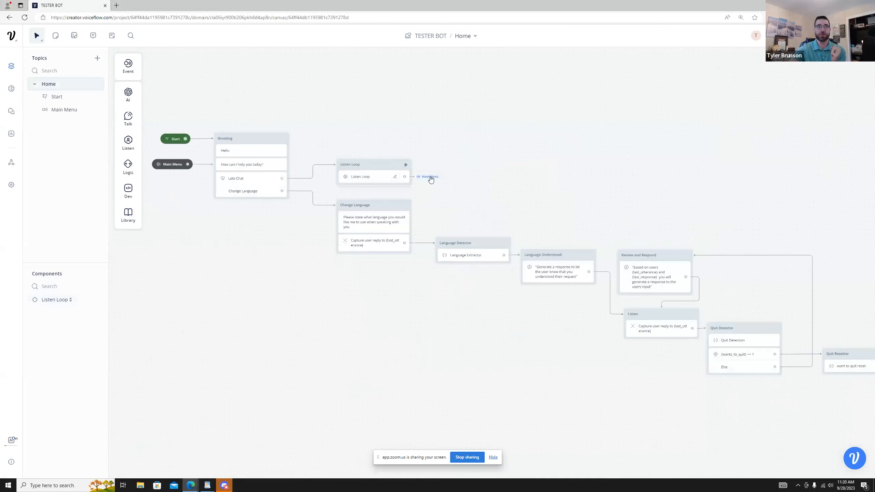
pyautogui.moveTo(481, 194); pyautogui.dragTo(498, 183)
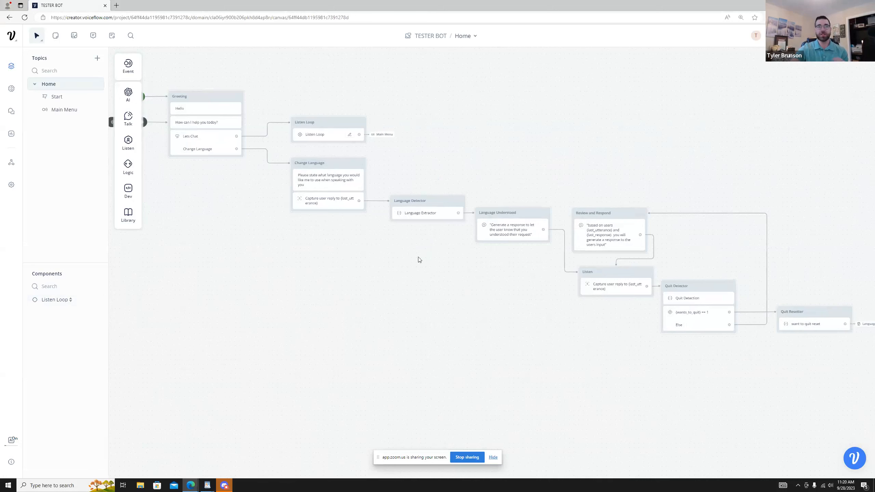
pyautogui.moveTo(381, 280); pyautogui.dragTo(377, 280)
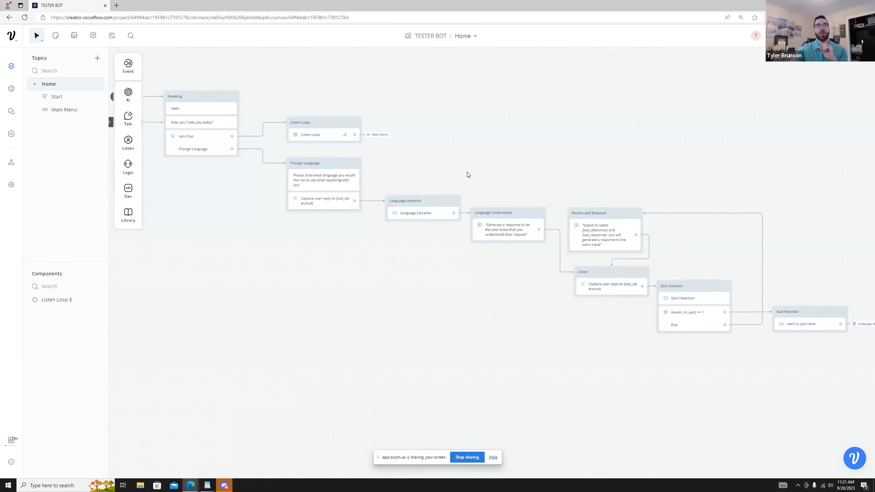
pyautogui.moveTo(447, 166); pyautogui.dragTo(466, 182)
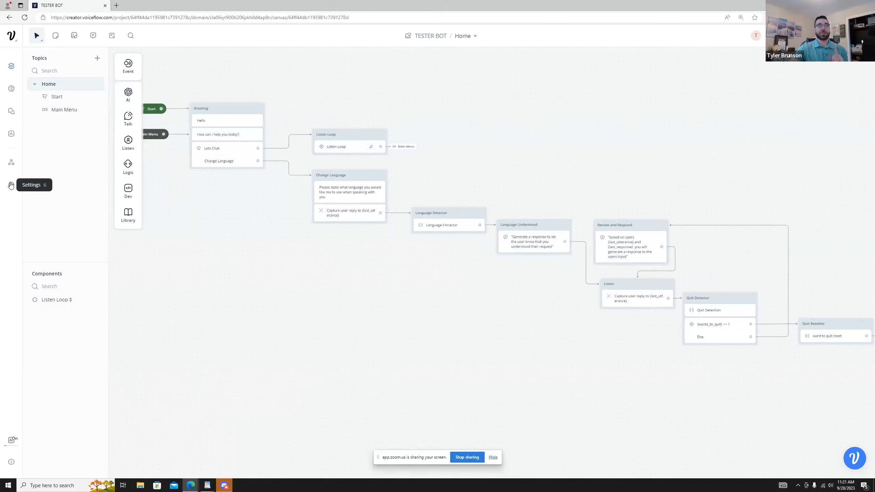
# Open the Web Chat integration, view the Voiceflow Assistant widget as an example, and end its chat
pyautogui.click(11, 162)
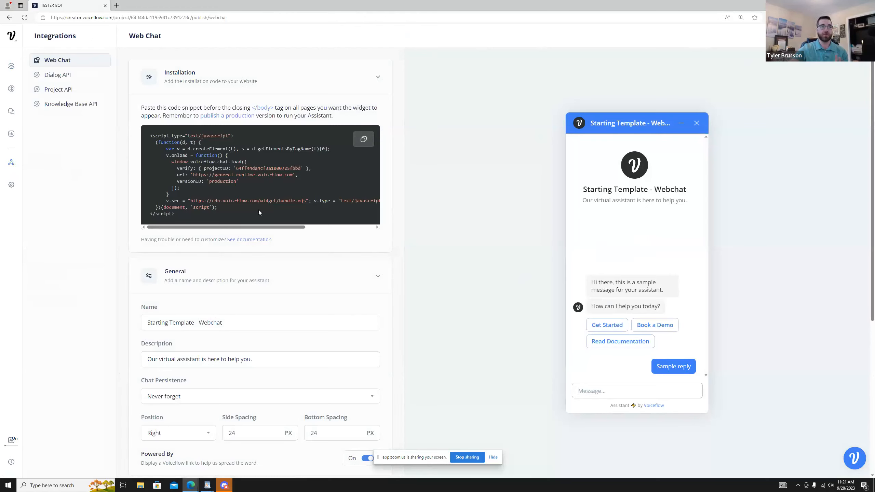
pyautogui.click(855, 458)
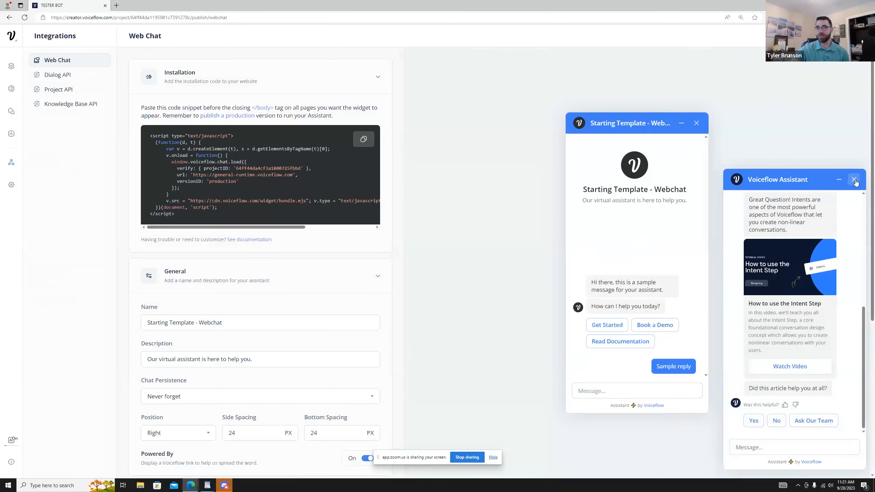
pyautogui.click(855, 181)
pyautogui.click(822, 441)
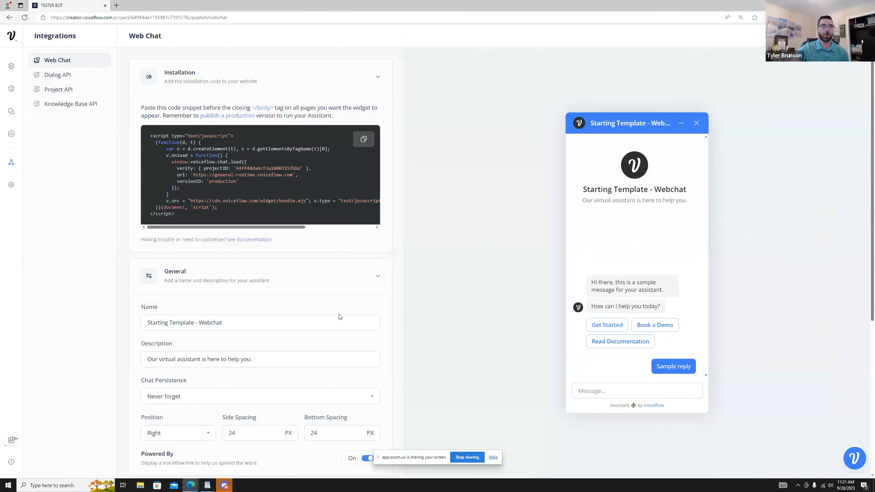
# Set the web chat's name to "Tester bot" in the General section
pyautogui.scroll(-4, 278, 244)
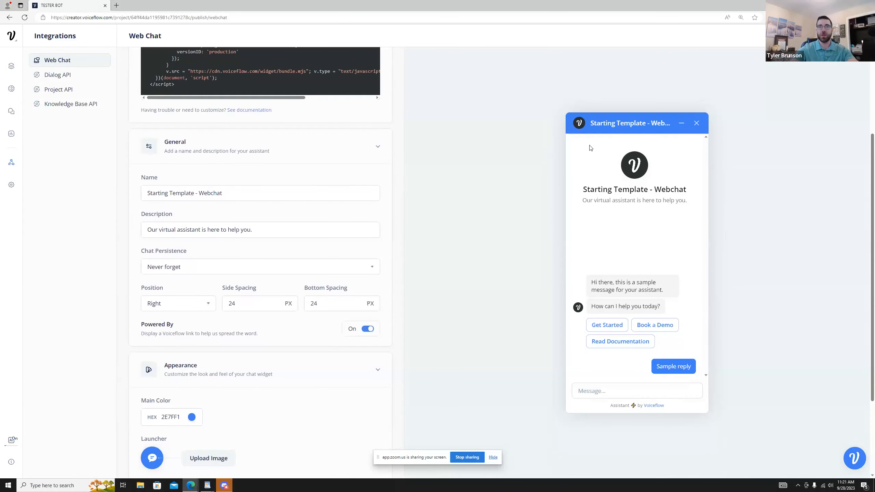
pyautogui.moveTo(232, 199); pyautogui.dragTo(140, 199)
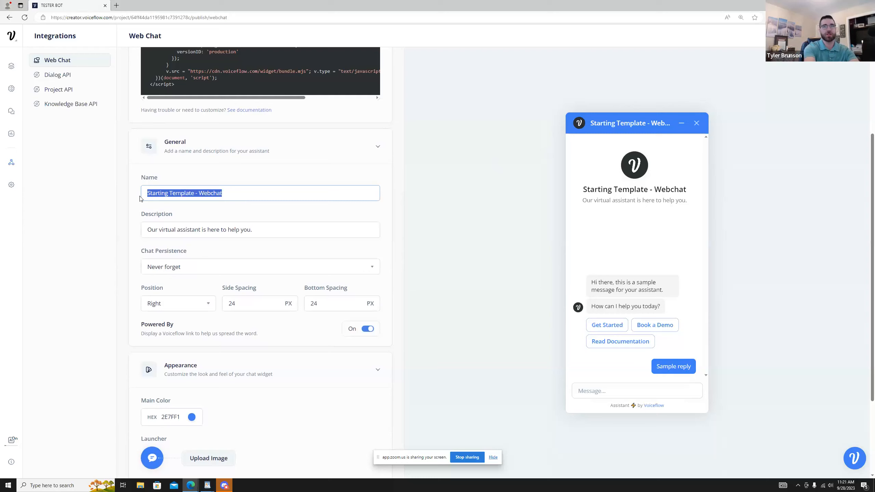
pyautogui.write('Tester bot')
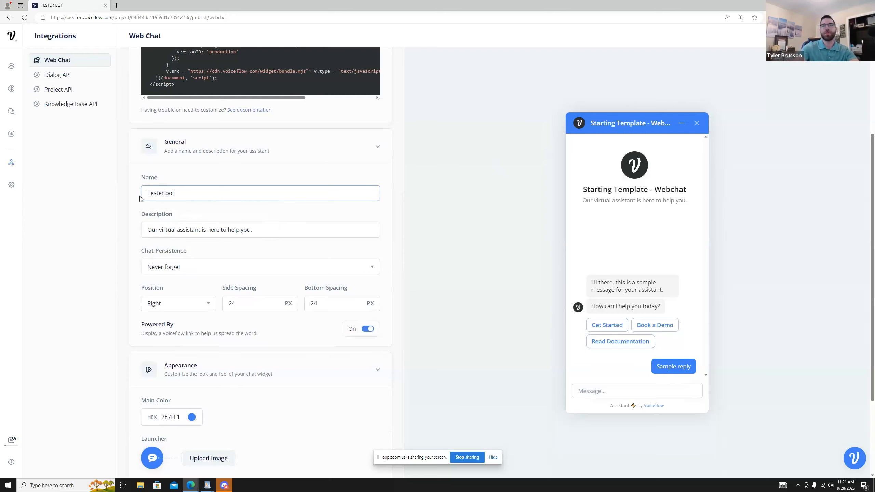
pyautogui.click(402, 227)
# Replace the web chat's description with "Hello"
pyautogui.click(283, 231)
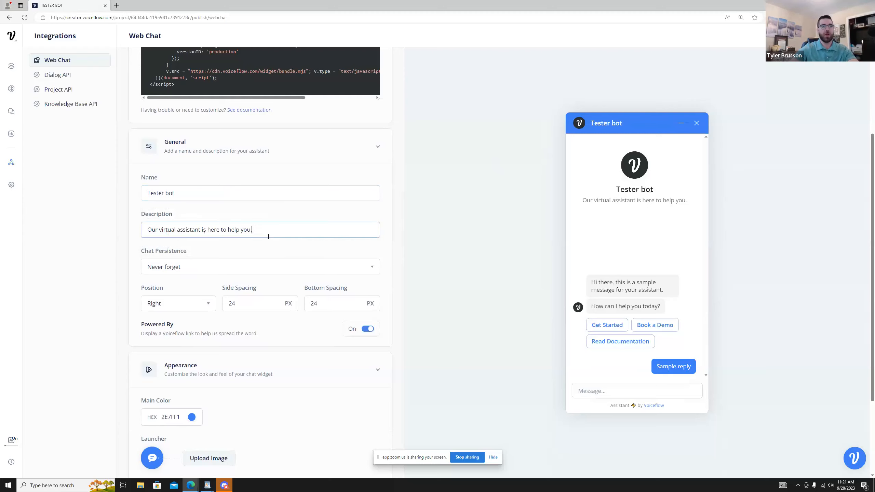
pyautogui.moveTo(311, 227); pyautogui.dragTo(118, 238)
pyautogui.write('Heloo')
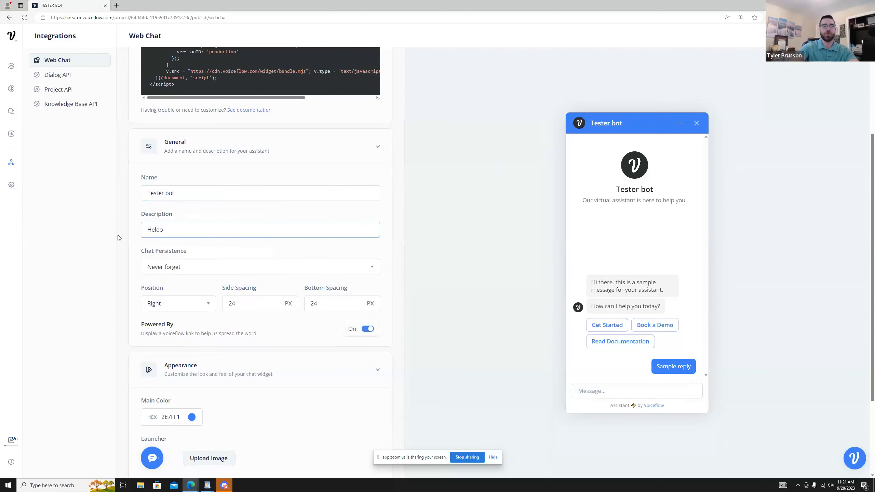
pyautogui.click(452, 226)
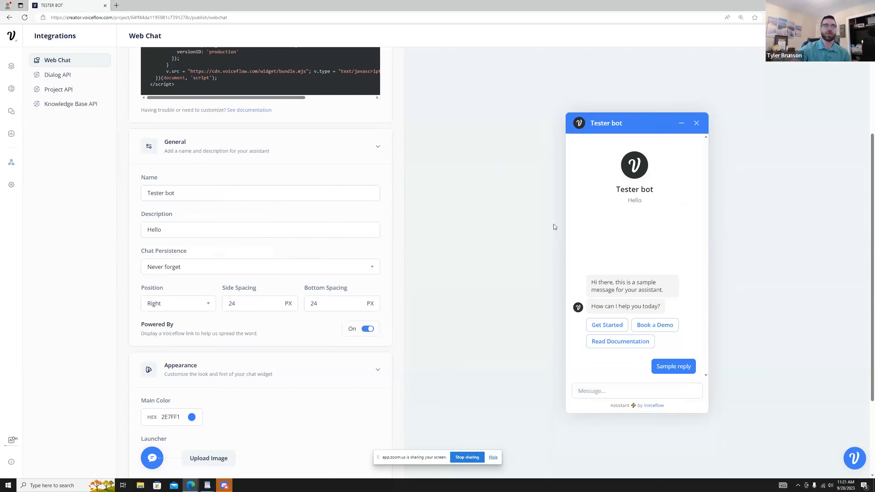
# Review the Chat Persistence options and start a new chat in the Voiceflow Assistant widget
pyautogui.click(307, 273)
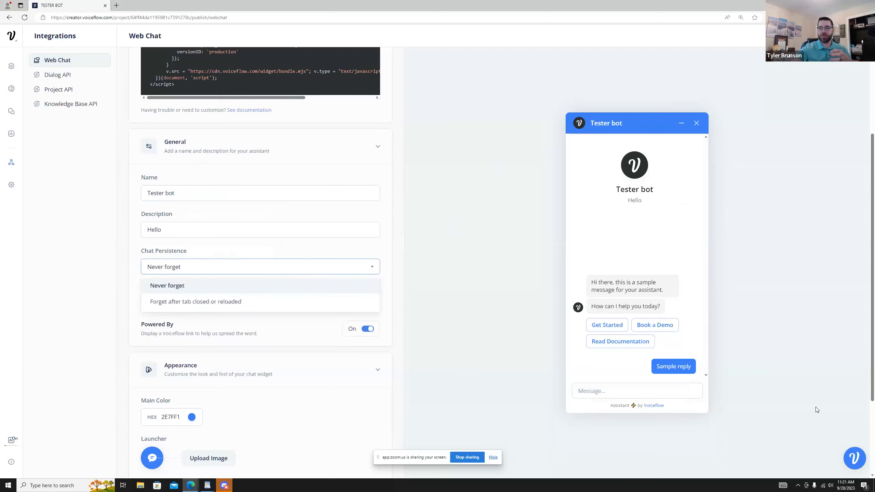
pyautogui.click(854, 457)
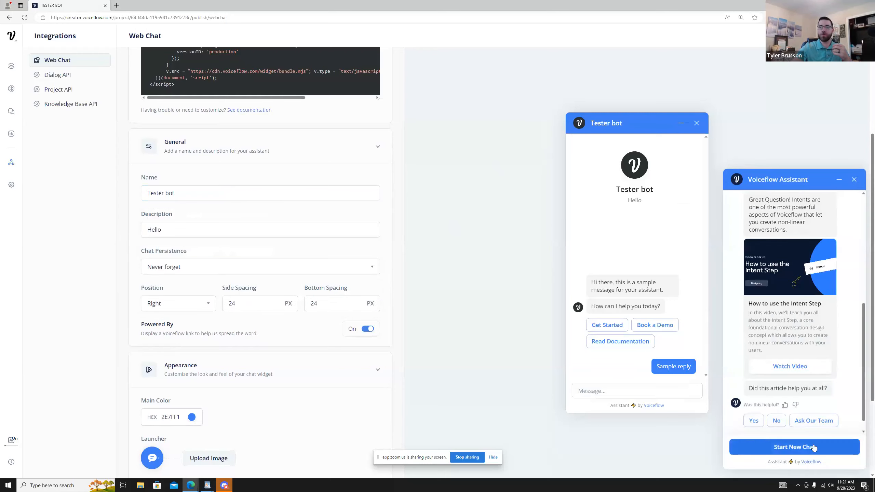
pyautogui.click(813, 447)
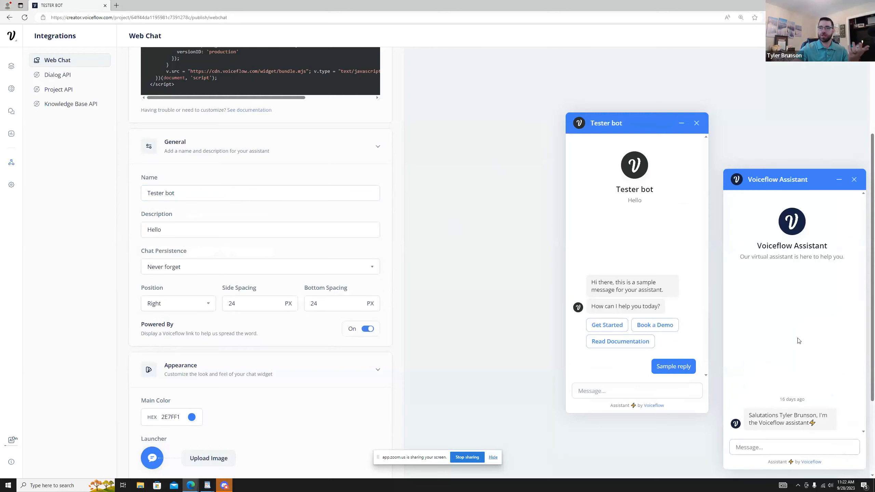
# Examine the greeting in the Voiceflow Assistant widget and the Chat Persistence options in the General section
pyautogui.moveTo(780, 367); pyautogui.dragTo(833, 383)
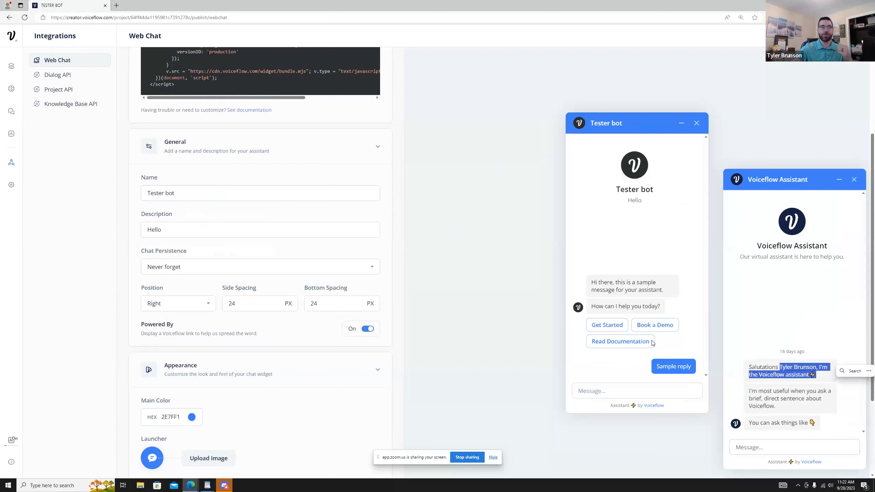
pyautogui.click(355, 273)
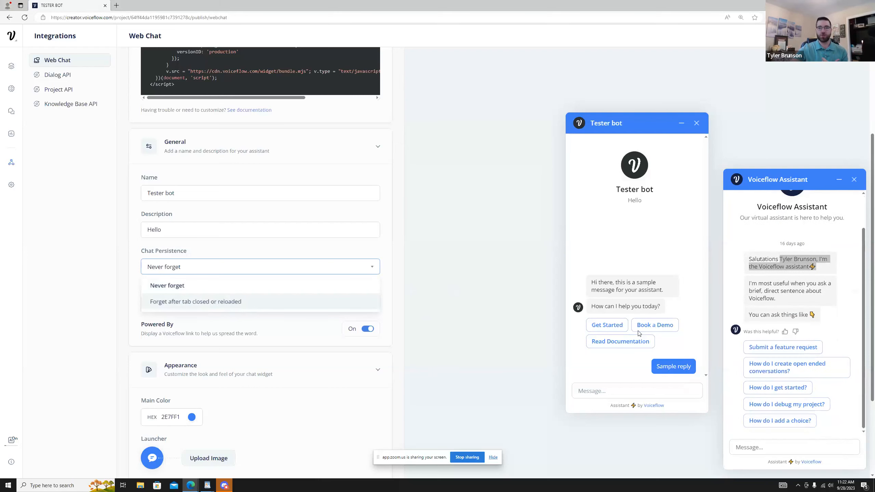
pyautogui.click(487, 317)
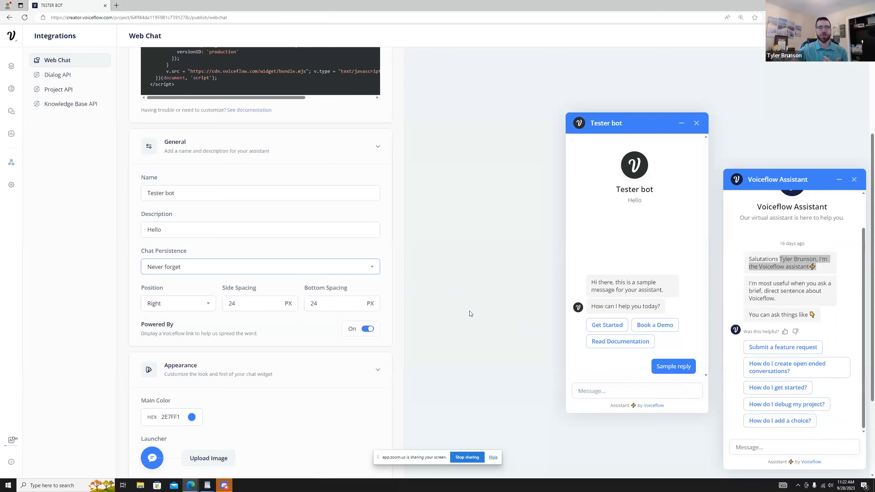
# Check the web chat's Position options and close the Voiceflow Assistant widget to see its launcher
pyautogui.scroll(-3, 318, 242)
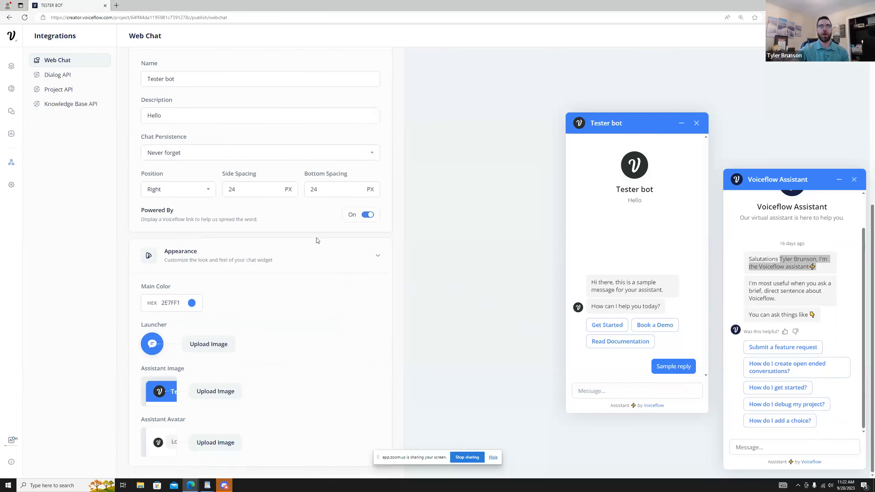
pyautogui.scroll(2, 182, 262)
pyautogui.click(210, 255)
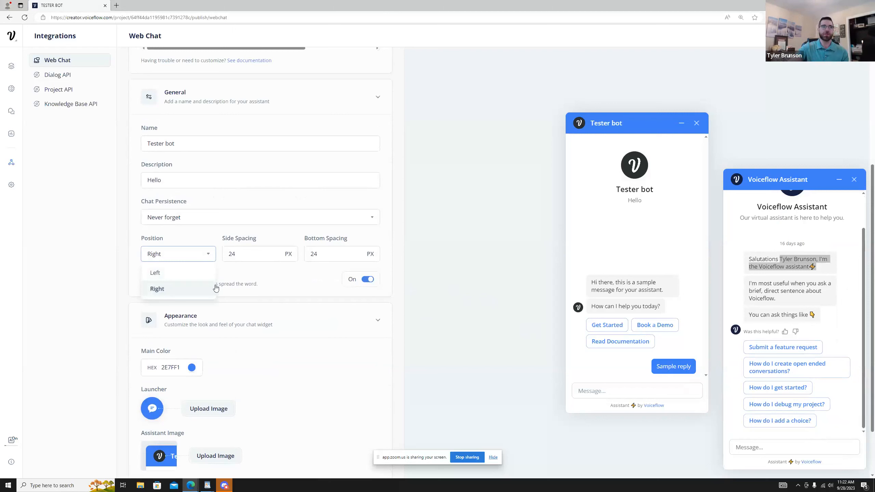
pyautogui.click(278, 255)
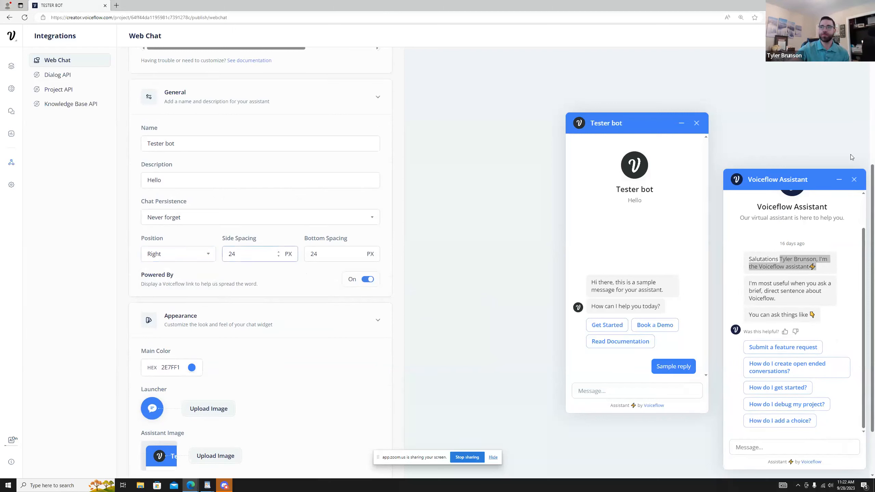
pyautogui.click(854, 179)
pyautogui.click(827, 439)
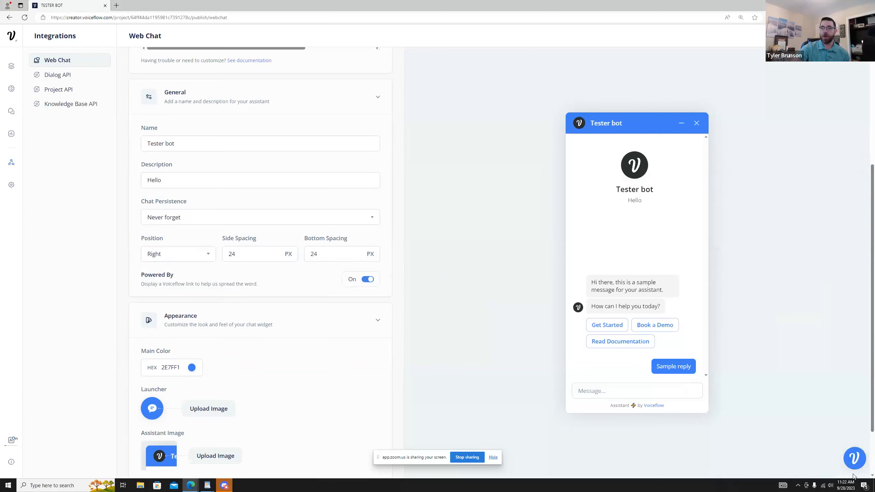
# Set the web chat's side spacing to 100 px
pyautogui.click(265, 260)
pyautogui.press('BackSpace')
pyautogui.press('BackSpace')
pyautogui.write('100')
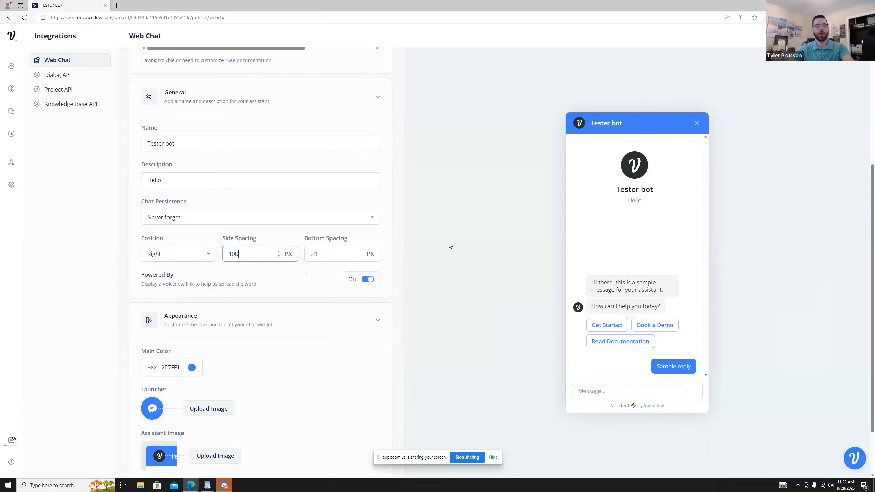
pyautogui.click(471, 266)
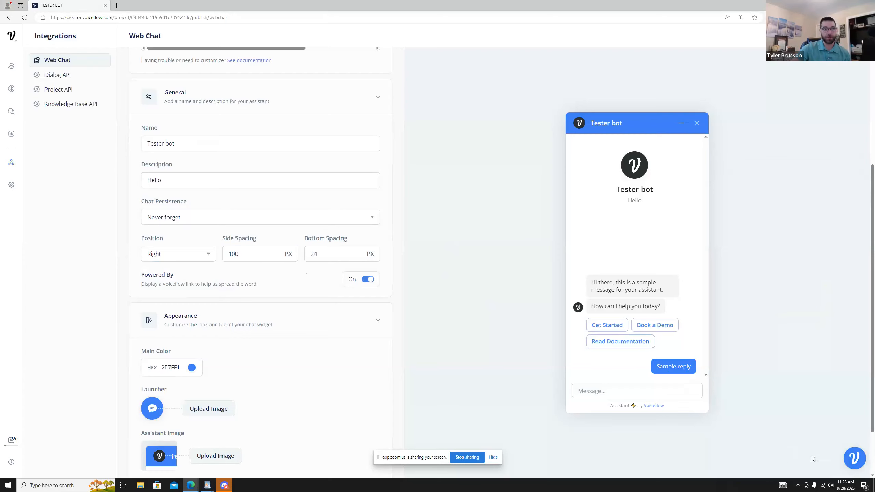
# Change the web chat's main color to dark blue 113D7A in the Appearance section
pyautogui.scroll(-2, 150, 291)
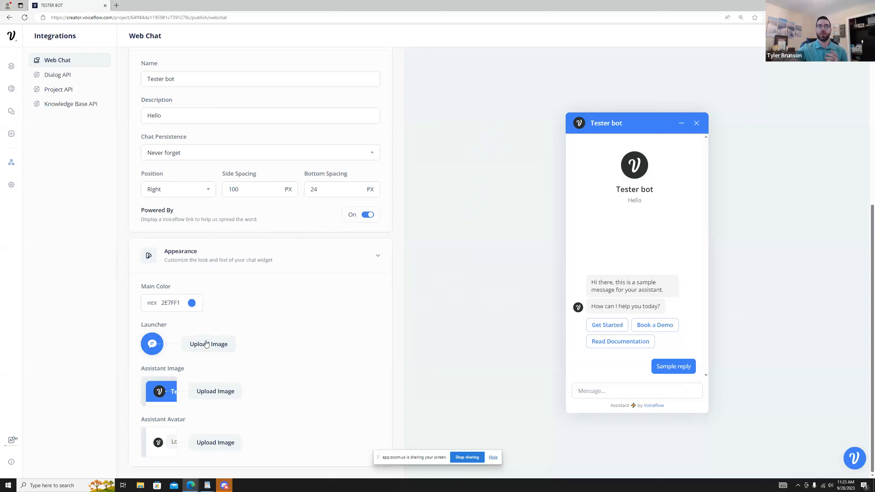
pyautogui.click(191, 302)
pyautogui.click(227, 333)
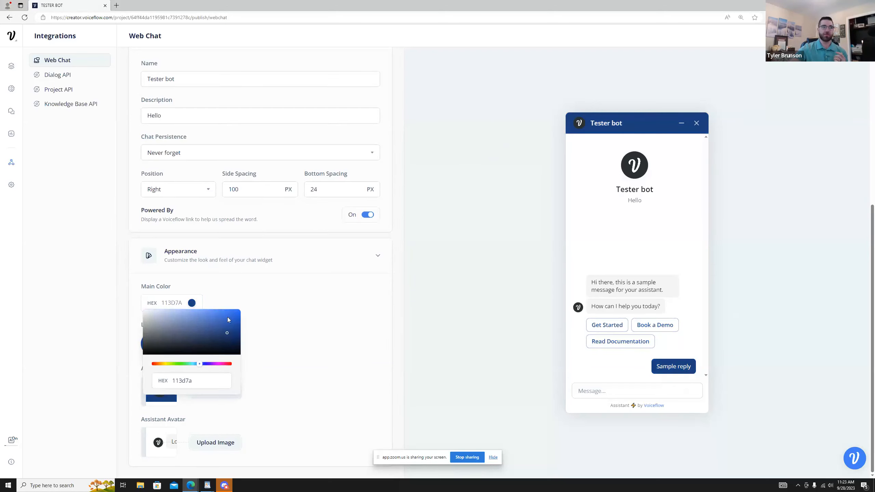
pyautogui.click(345, 328)
# View the image upload file picker for the Launcher and close it without choosing a file
pyautogui.click(217, 346)
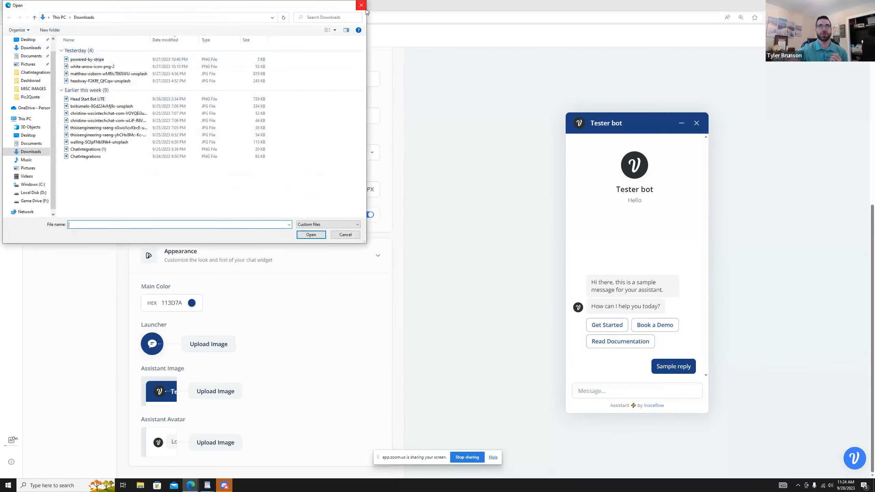
pyautogui.click(361, 4)
pyautogui.scroll(6, 332, 195)
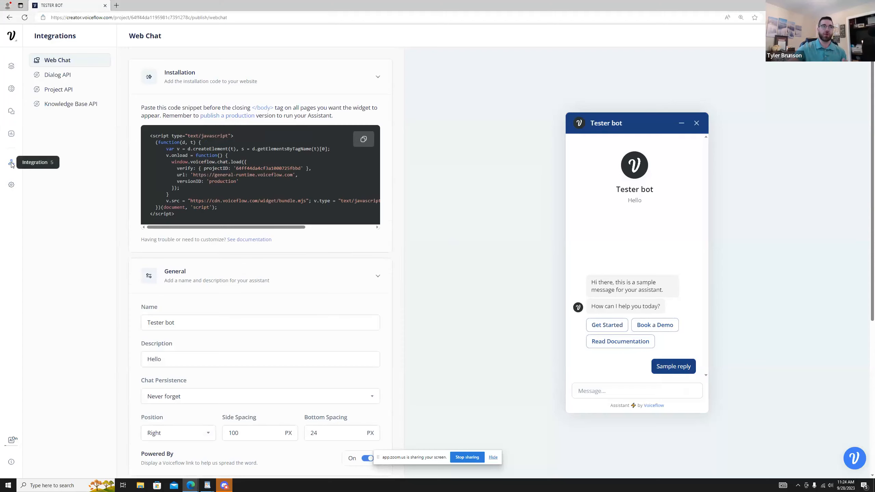
# Browse the Dialog API, Project API and Knowledge Base API integration pages and return to Web Chat
pyautogui.click(77, 76)
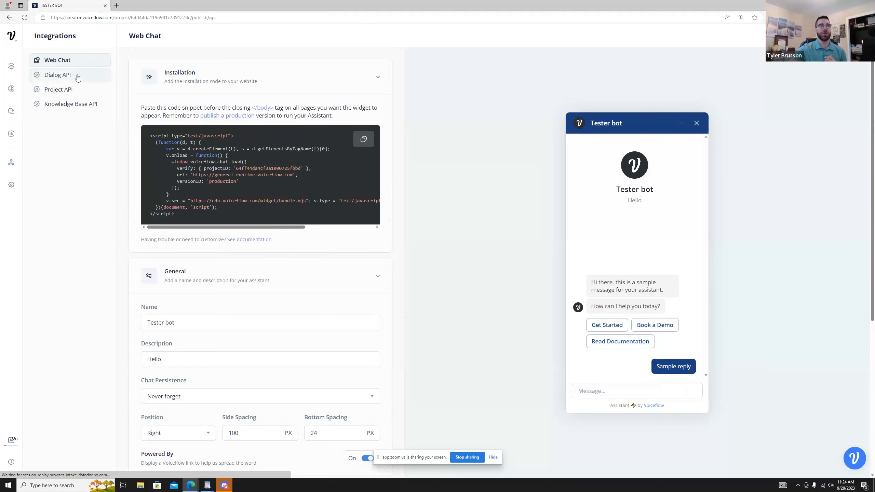
pyautogui.click(68, 90)
pyautogui.click(66, 104)
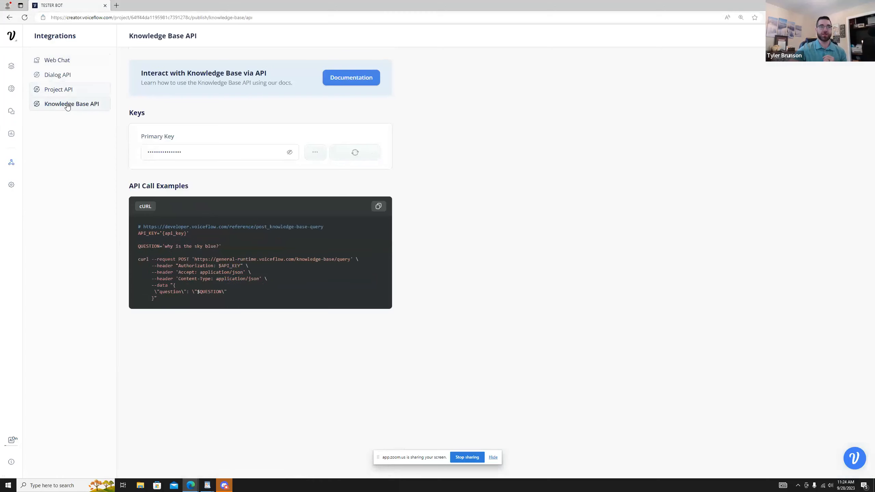
pyautogui.click(68, 66)
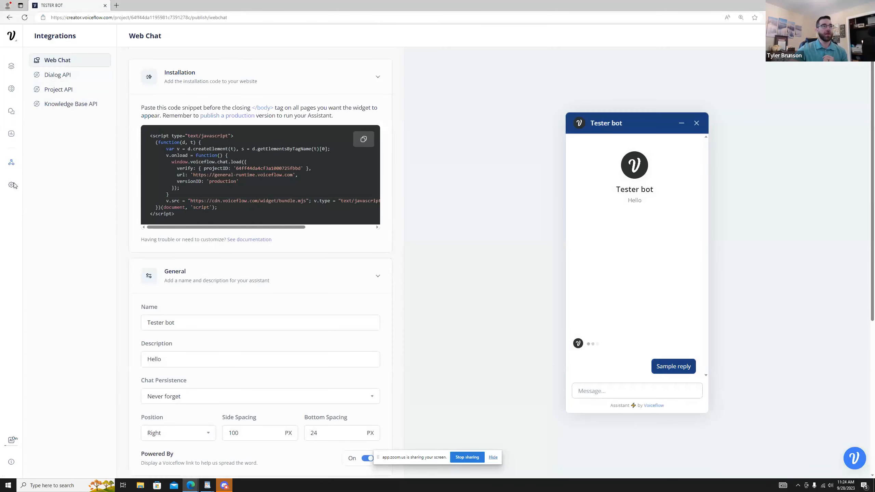
# Open the assistant's general settings and review the Canvas Interactions, Metadata and Danger Zone sections
pyautogui.click(11, 185)
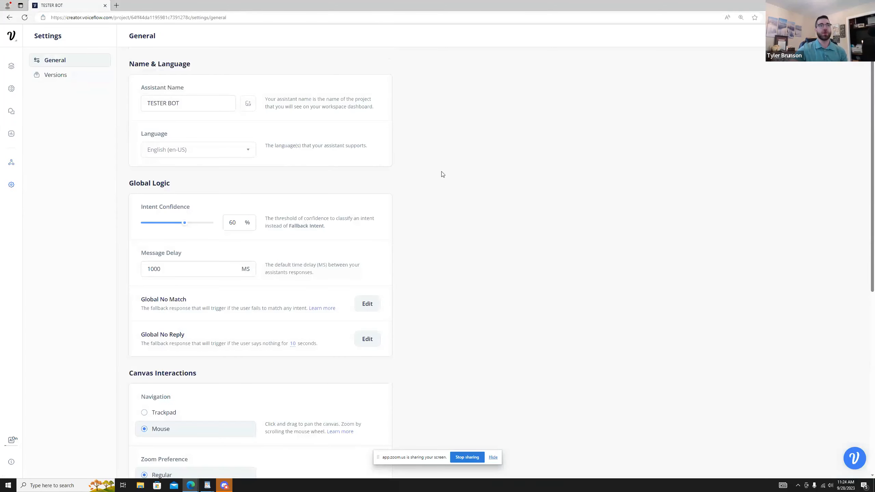
pyautogui.scroll(-9, 443, 174)
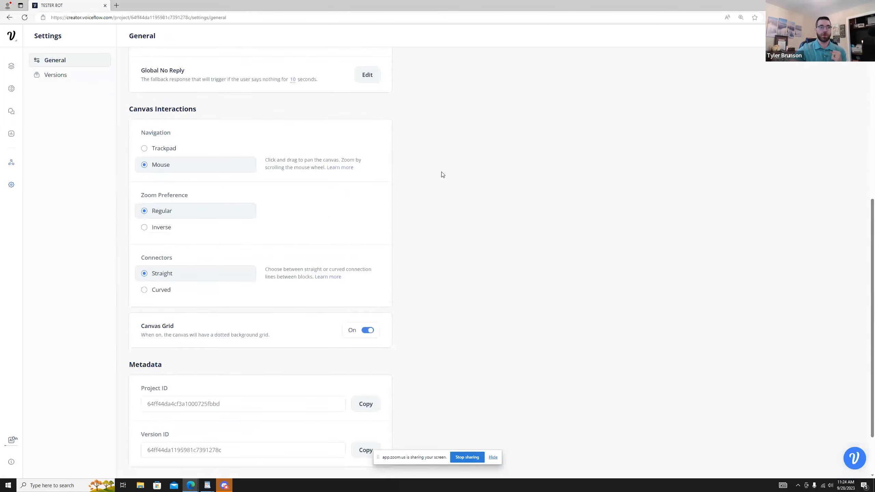
pyautogui.scroll(-1, 445, 188)
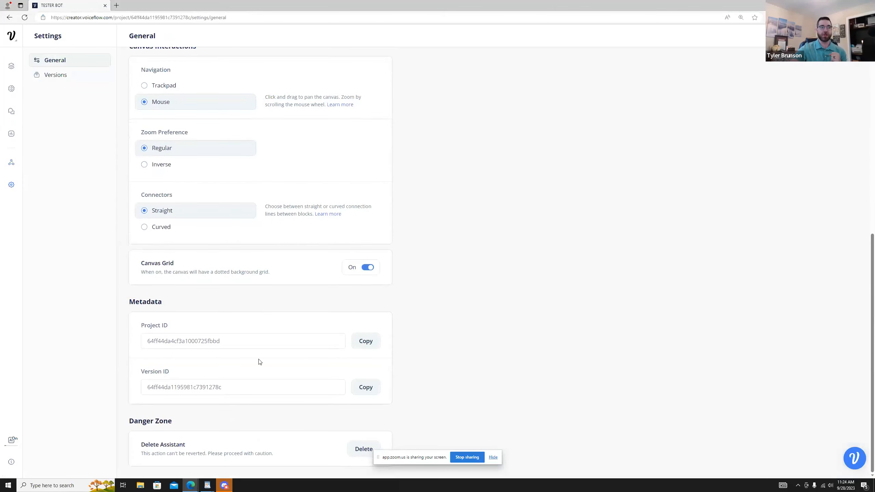
pyautogui.scroll(10, 486, 389)
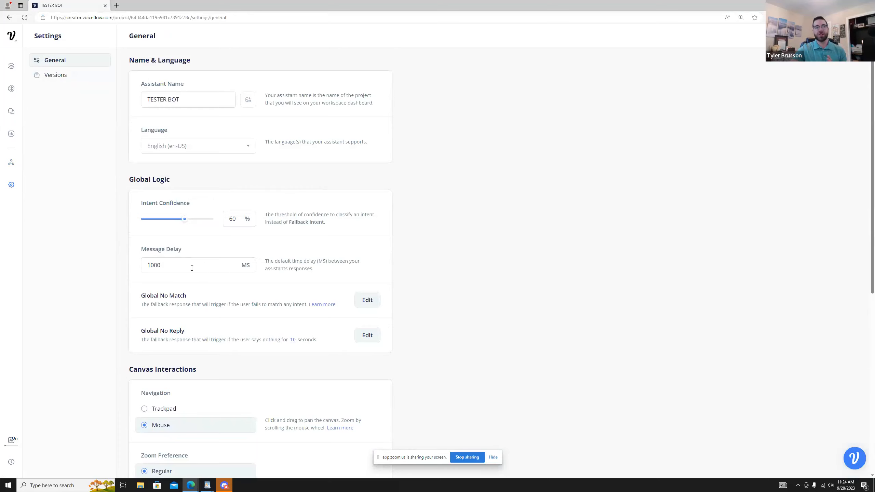
# Set the assistant's message delay to 100 ms
pyautogui.click(173, 264)
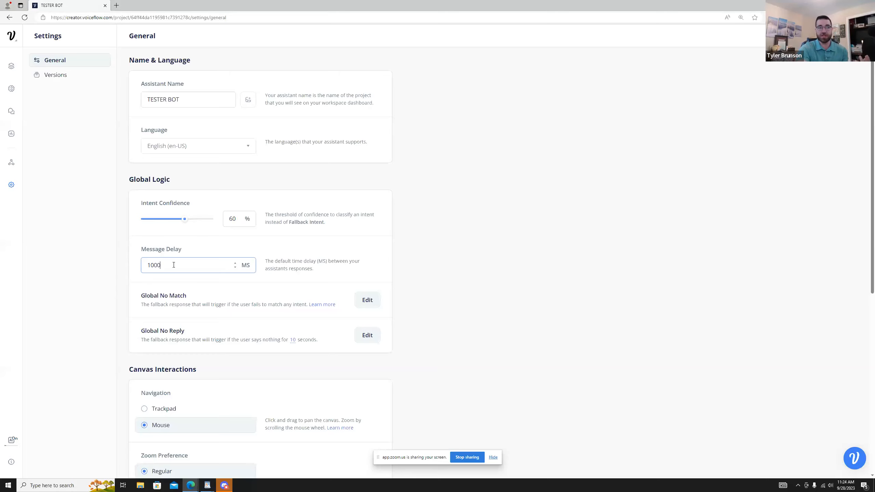
pyautogui.write('0')
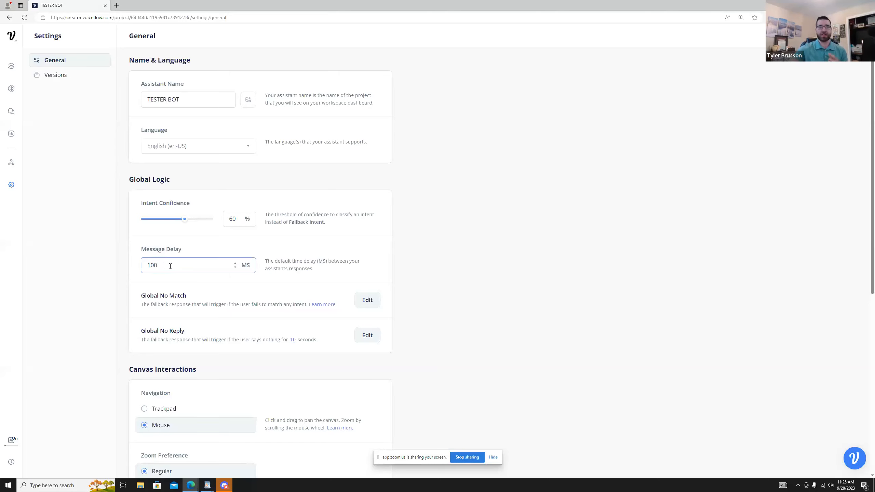
pyautogui.click(465, 273)
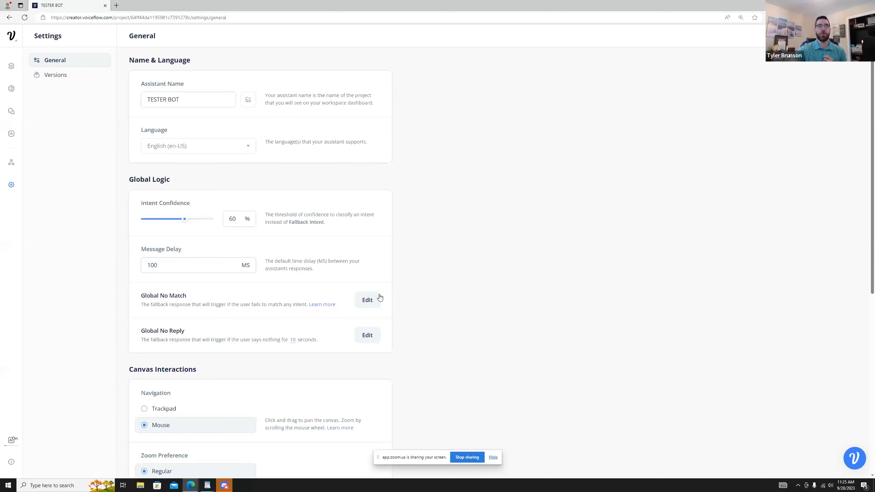
# Compare the Static and Generative options for Global No Match and view the Global No Reply response editor
pyautogui.scroll(-3, 477, 275)
pyautogui.scroll(3, 477, 276)
pyautogui.click(367, 300)
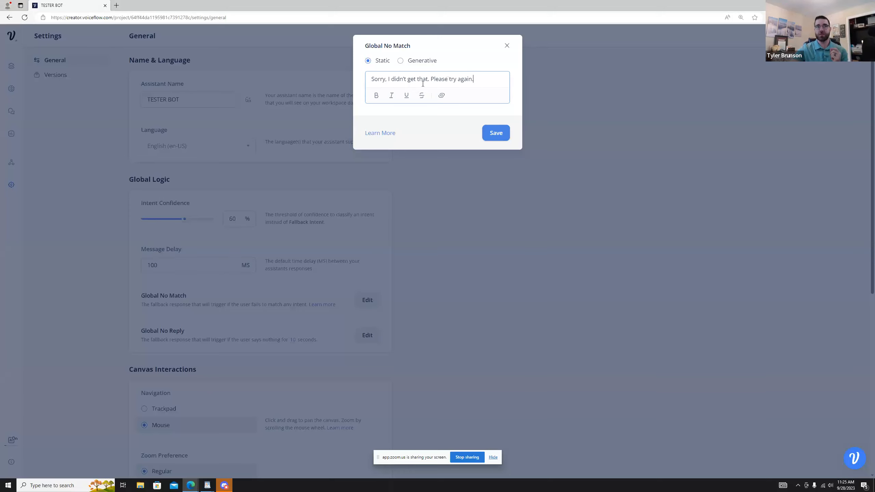
pyautogui.click(400, 61)
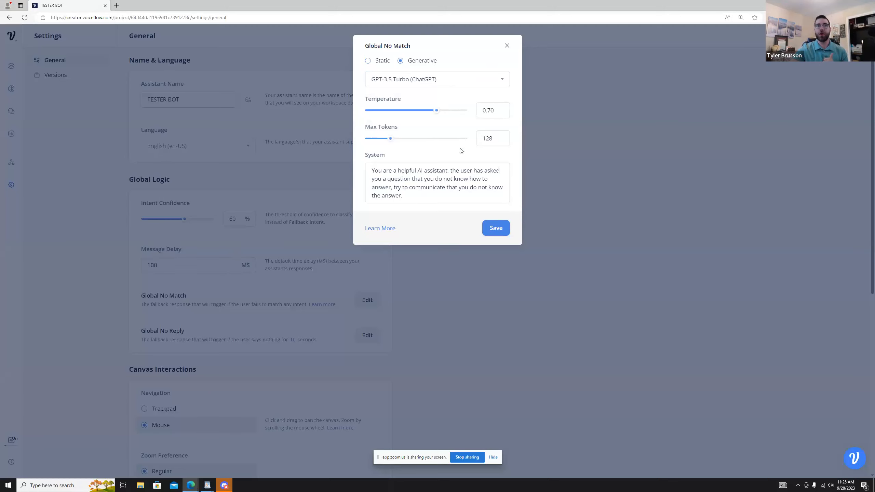
pyautogui.click(368, 61)
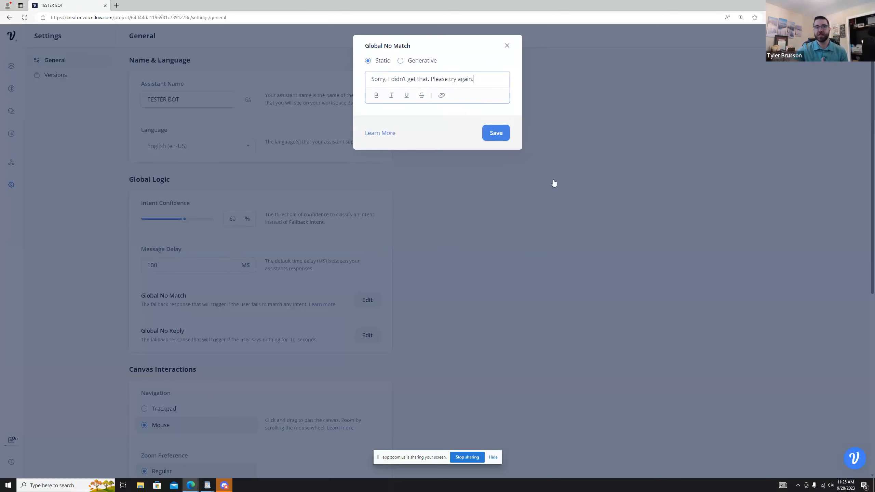
pyautogui.click(507, 45)
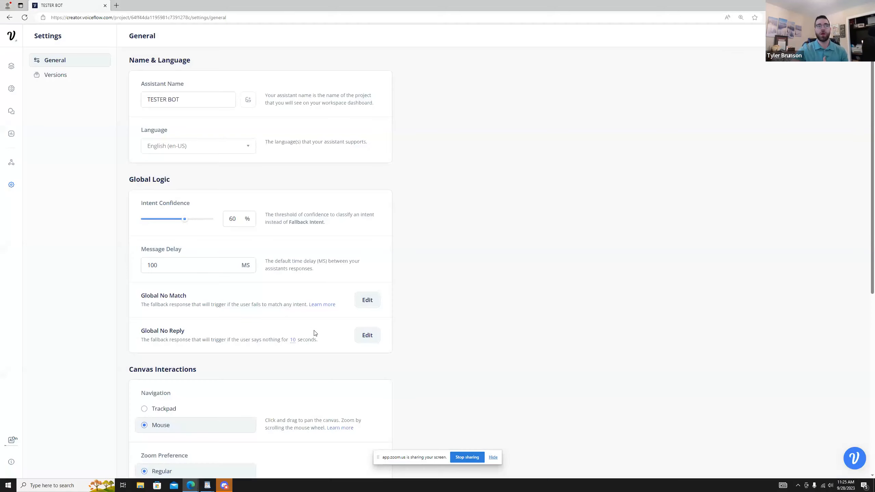
pyautogui.click(366, 336)
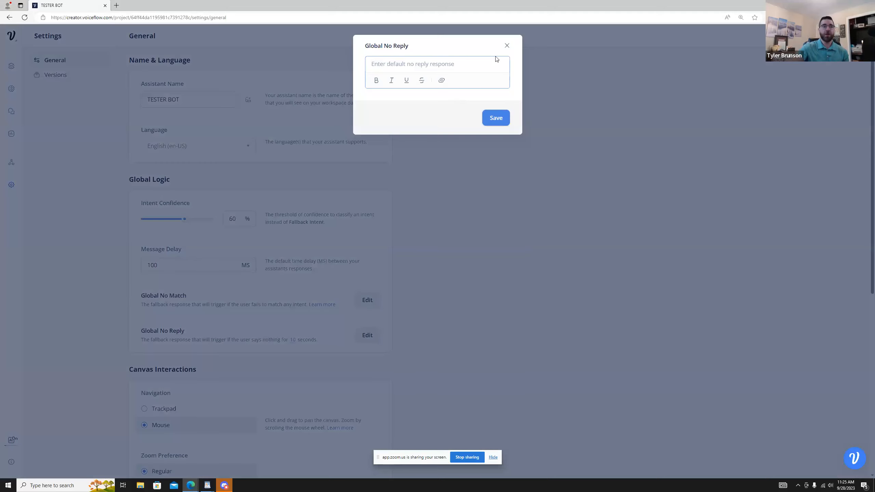
pyautogui.click(507, 46)
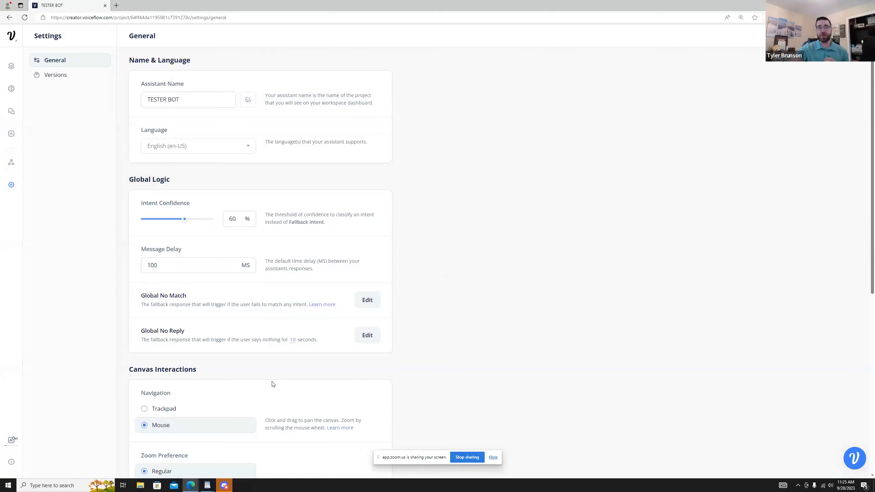
# Set the Global No Reply delay to 90 seconds
pyautogui.click(293, 340)
pyautogui.write('90')
pyautogui.press('Return')
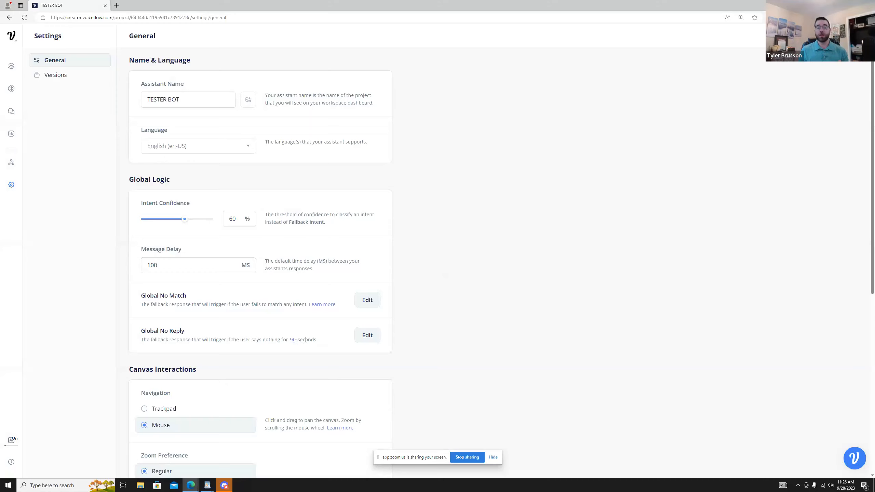
# Enter "hey,. talk to me" as the Global No Reply response and save it
pyautogui.click(370, 337)
pyautogui.write('hey ')
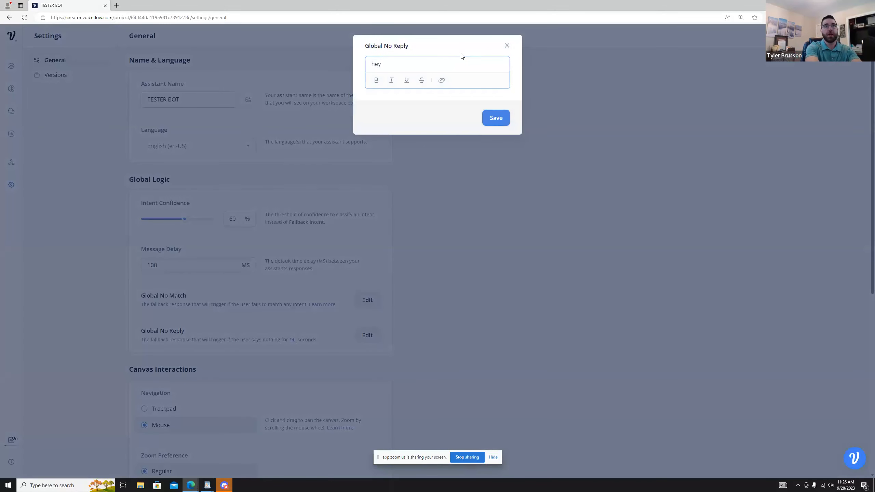
pyautogui.write(',. t')
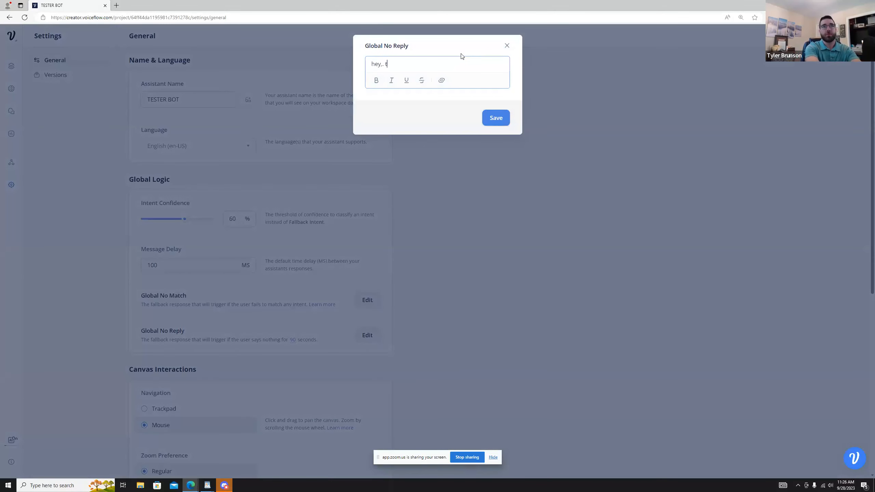
pyautogui.write(' talk to me')
pyautogui.click(490, 117)
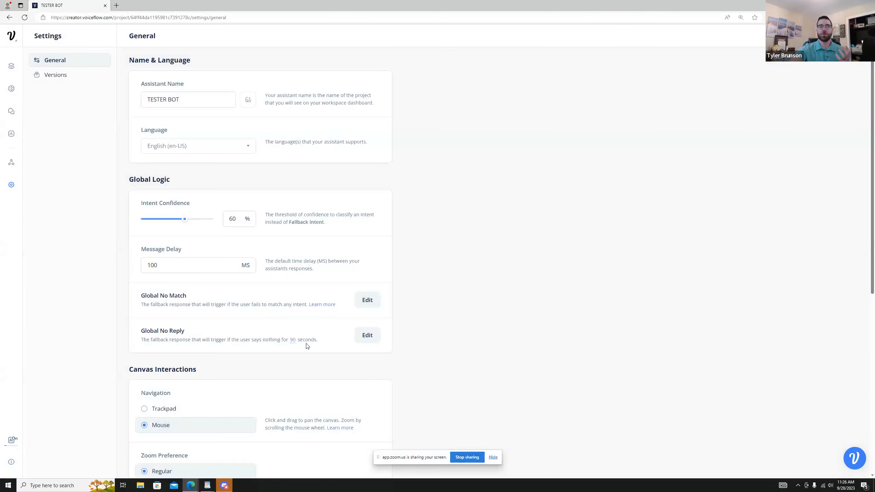
# Set the Global No Reply delay to 5 seconds
pyautogui.click(293, 340)
pyautogui.press('BackSpace')
pyautogui.press('BackSpace')
pyautogui.write('5')
pyautogui.press('Return')
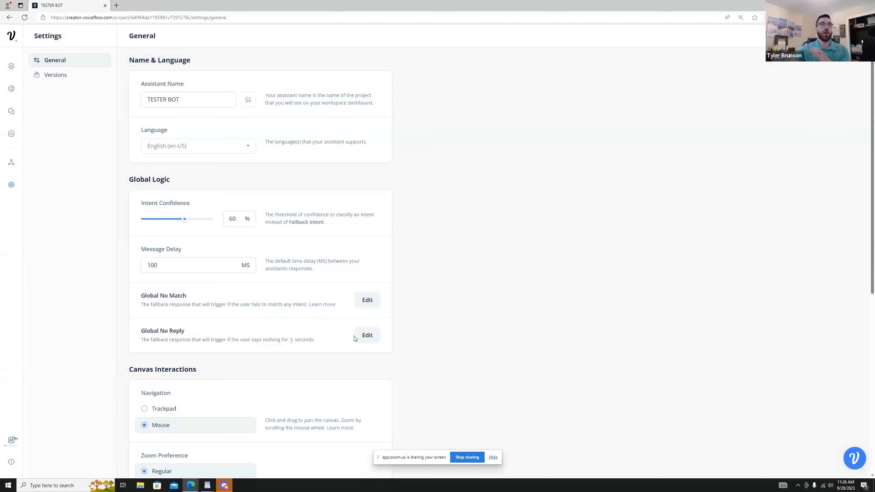
# Return to the designer canvas and run the assistant in a new test session
pyautogui.click(11, 66)
pyautogui.click(816, 36)
pyautogui.click(807, 218)
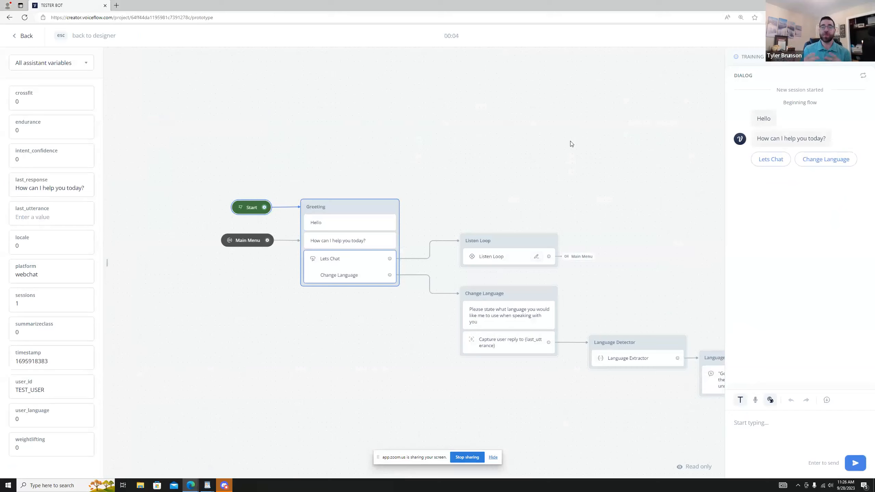
# Choose Lets Chat in the test conversation and leave the test session
pyautogui.click(771, 159)
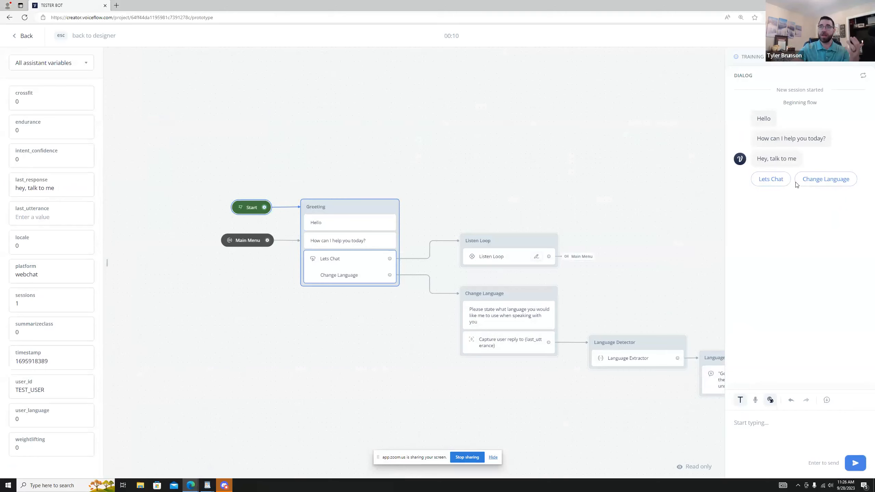
pyautogui.click(779, 181)
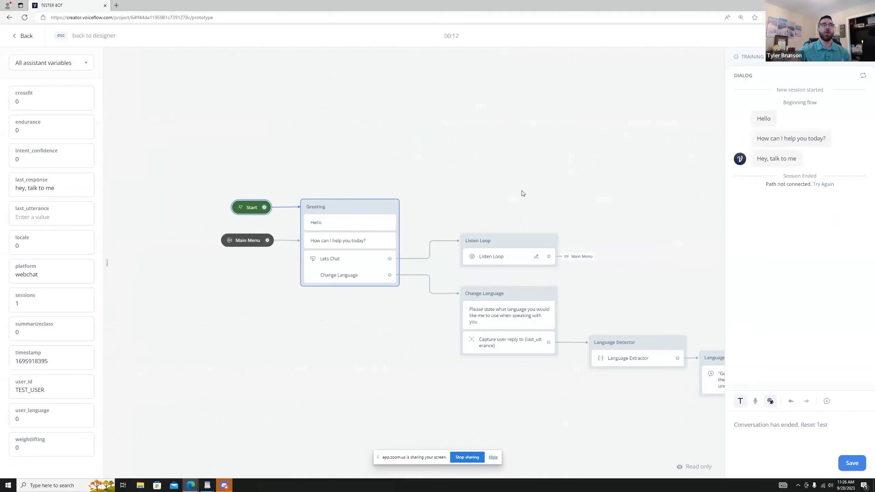
pyautogui.click(26, 36)
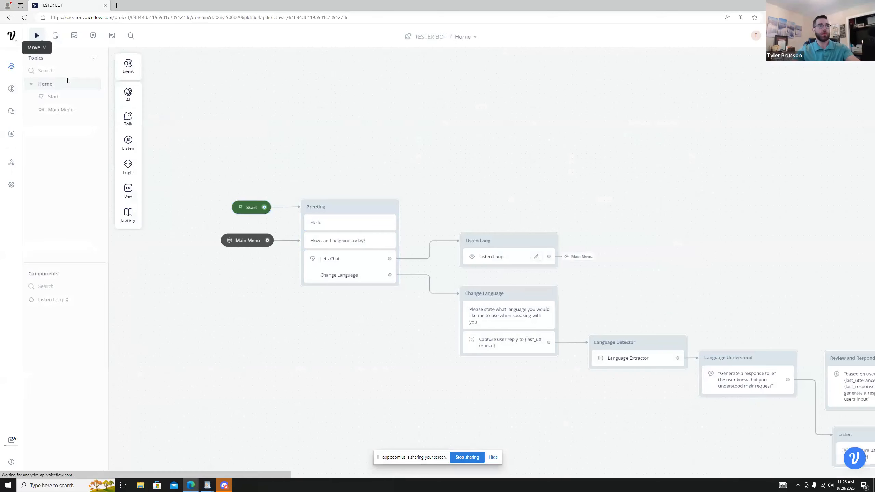
# Set the Global No Reply delay to 90 seconds in the assistant's general settings
pyautogui.click(11, 185)
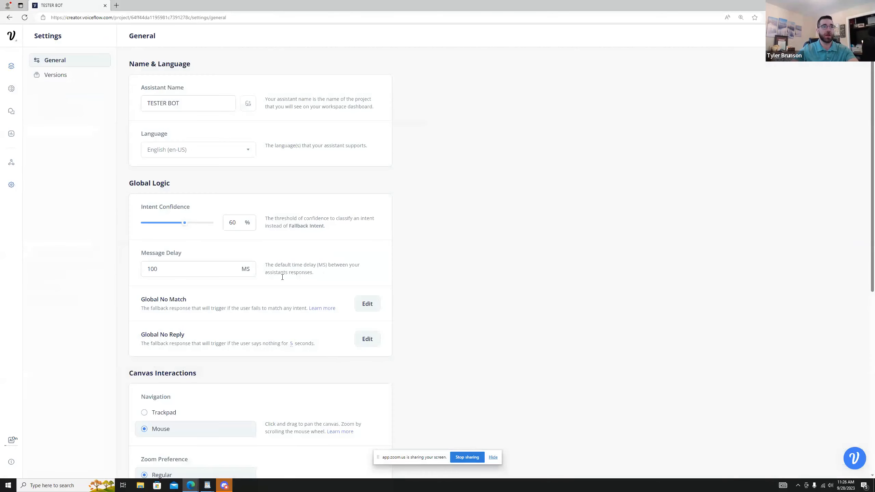
pyautogui.click(291, 343)
pyautogui.press('BackSpace')
pyautogui.write('90')
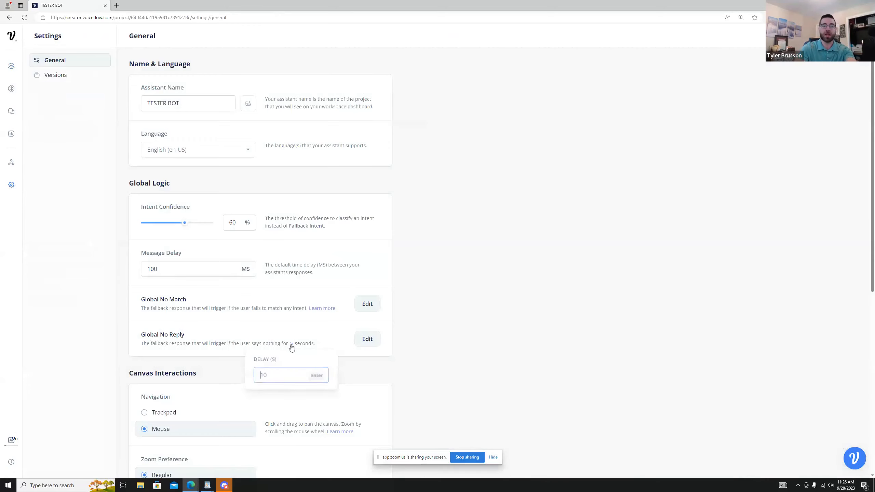
pyautogui.press('Return')
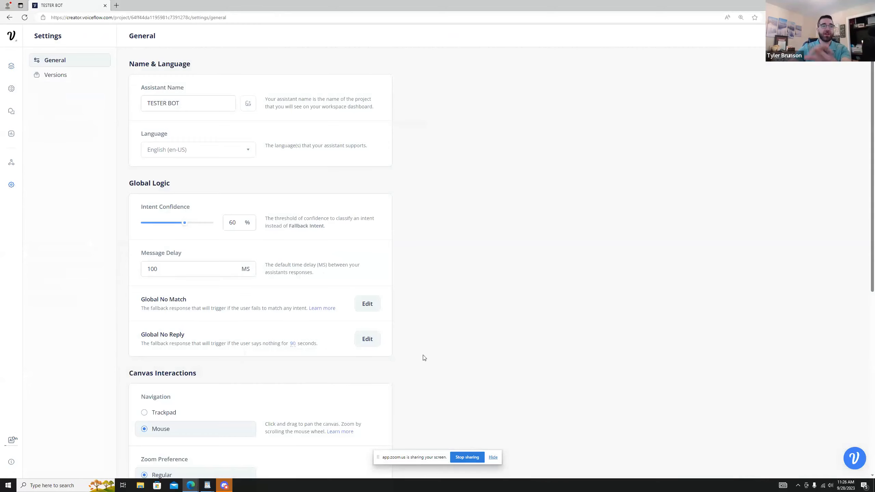
# Replace the Global No Reply response with "hey, i see your busy, you can come back later, or say "main menu"" and save it
pyautogui.click(376, 342)
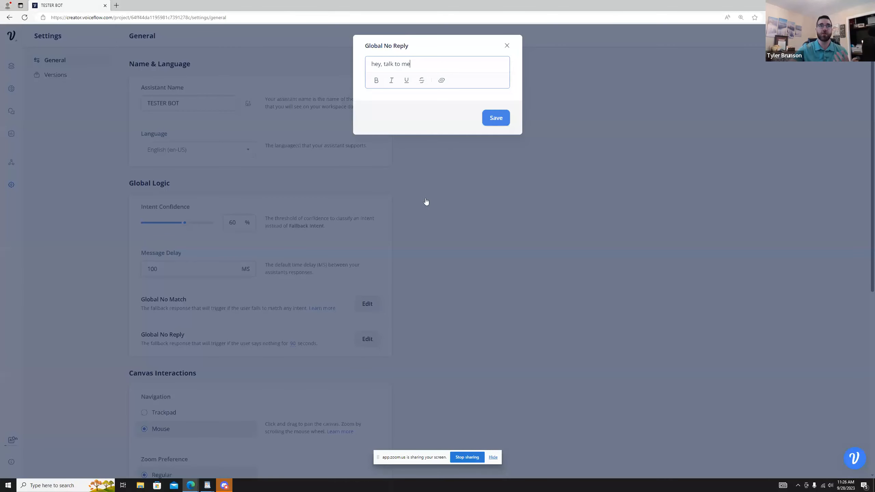
pyautogui.moveTo(411, 64); pyautogui.dragTo(362, 66)
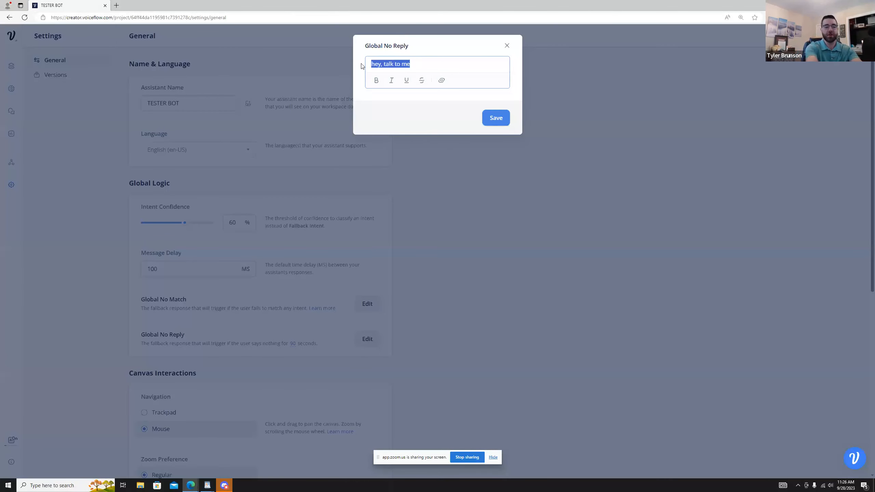
pyautogui.write('hey, ')
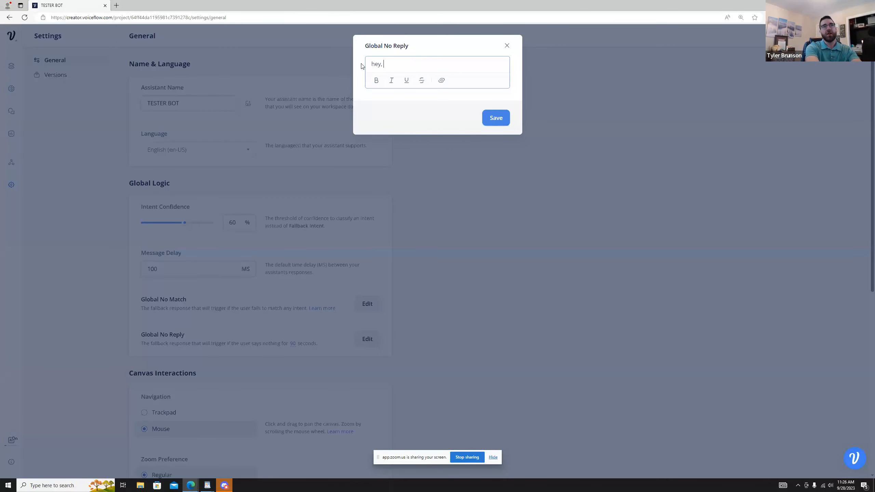
pyautogui.write('i see your busy, you can come back')
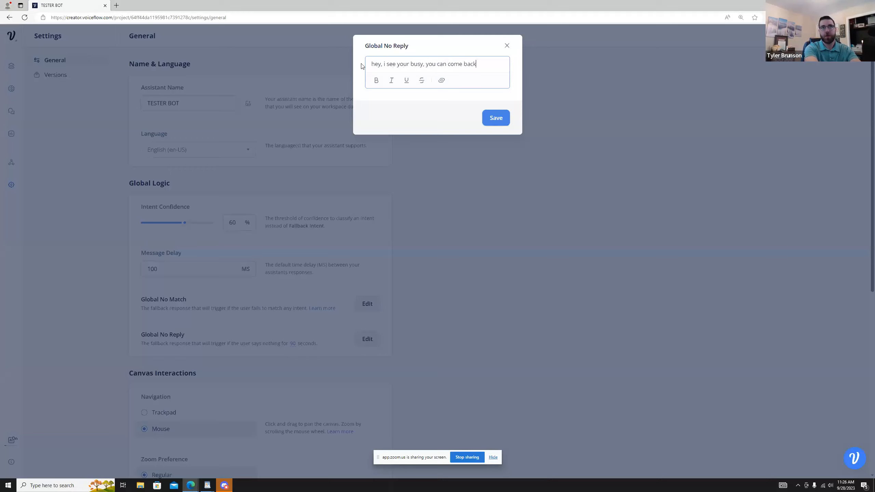
pyautogui.write(' later, or say "main')
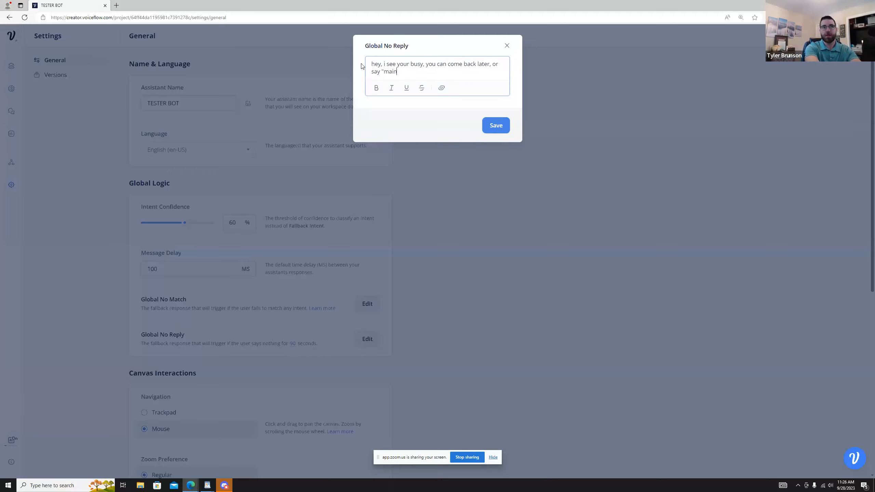
pyautogui.write(' menu"')
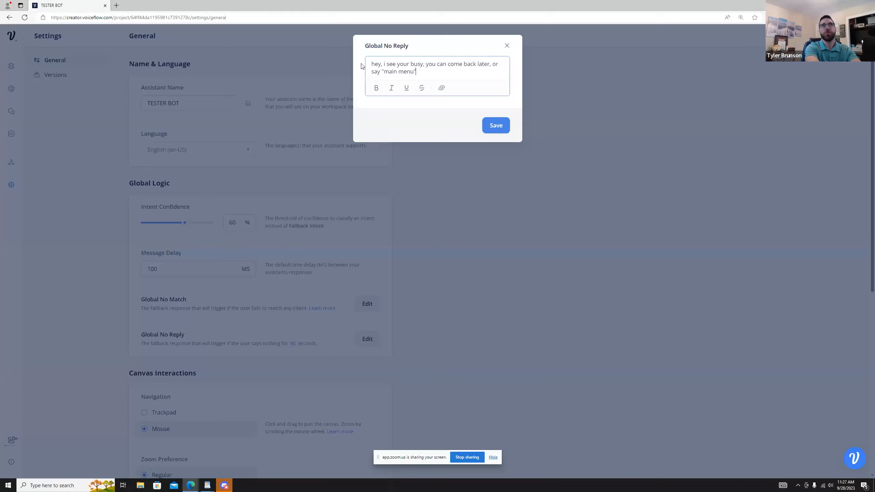
pyautogui.click(495, 125)
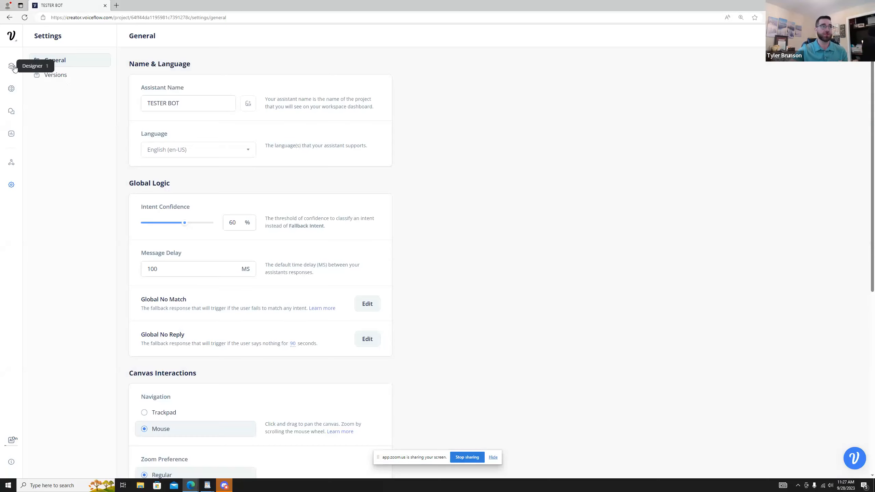
# Return to the designer canvas and look over the assistant's conversation flow
pyautogui.click(12, 89)
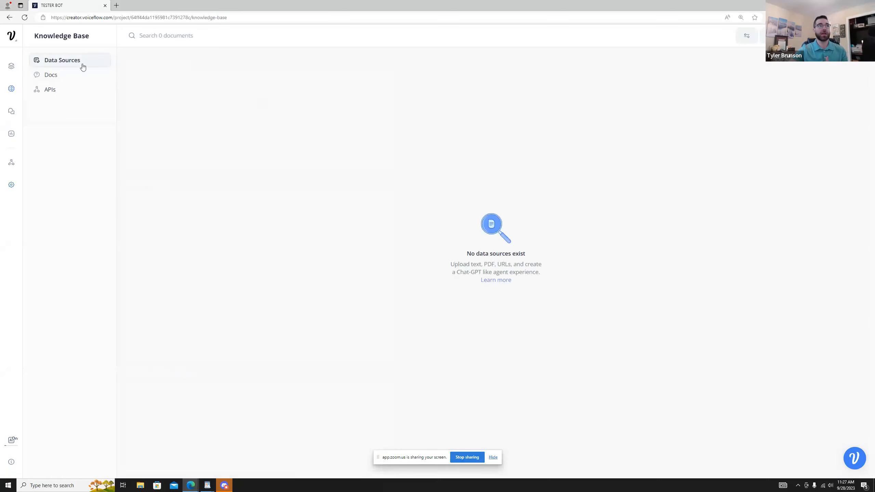
pyautogui.click(12, 66)
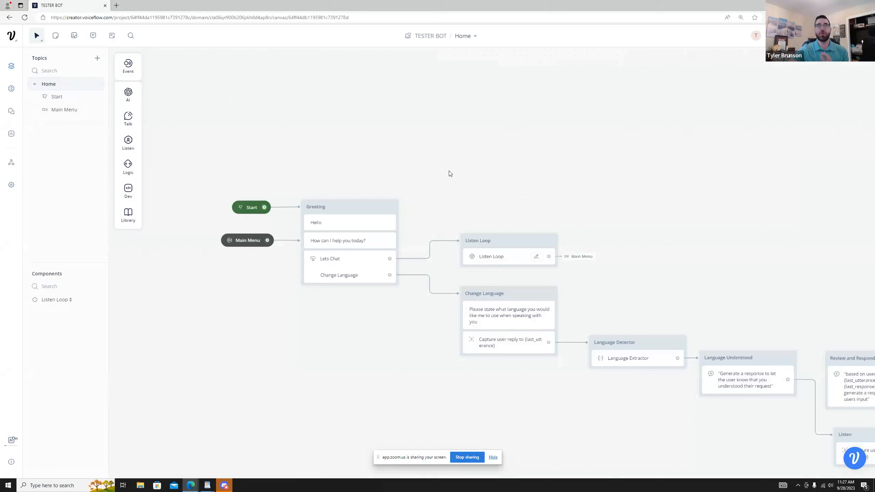
pyautogui.moveTo(578, 193); pyautogui.dragTo(465, 129)
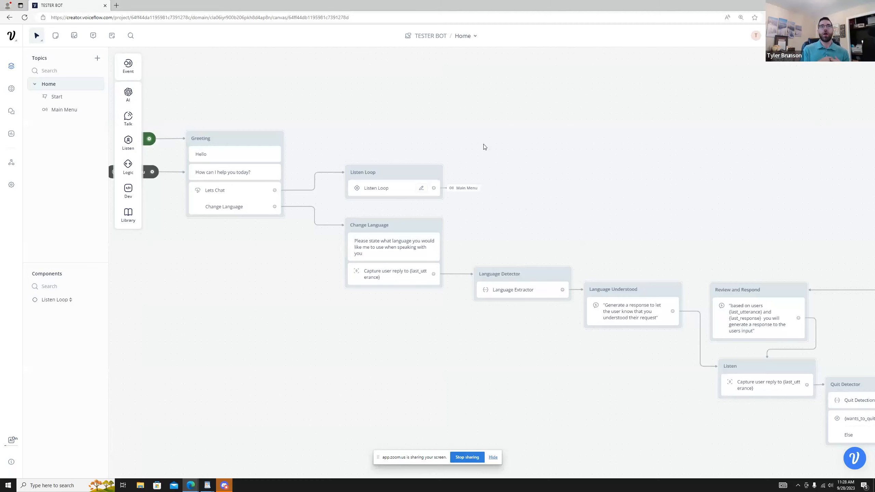
pyautogui.scroll(-3, 533, 188)
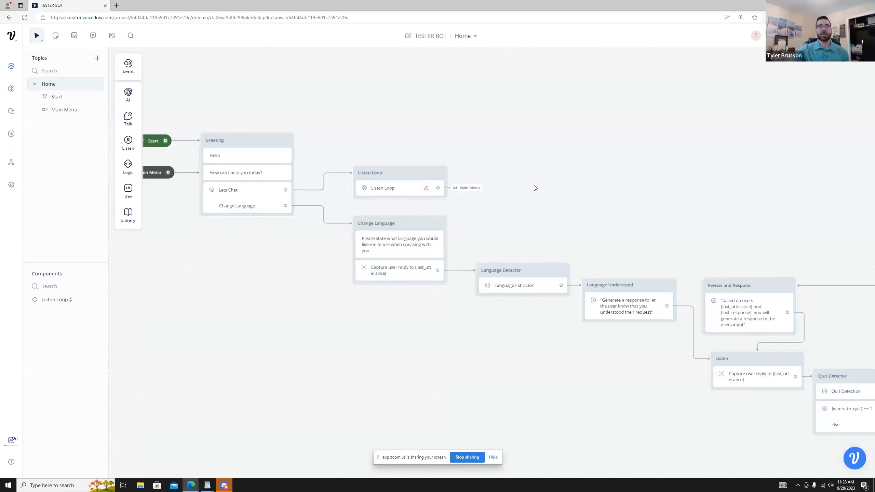
pyautogui.scroll(-3, 581, 201)
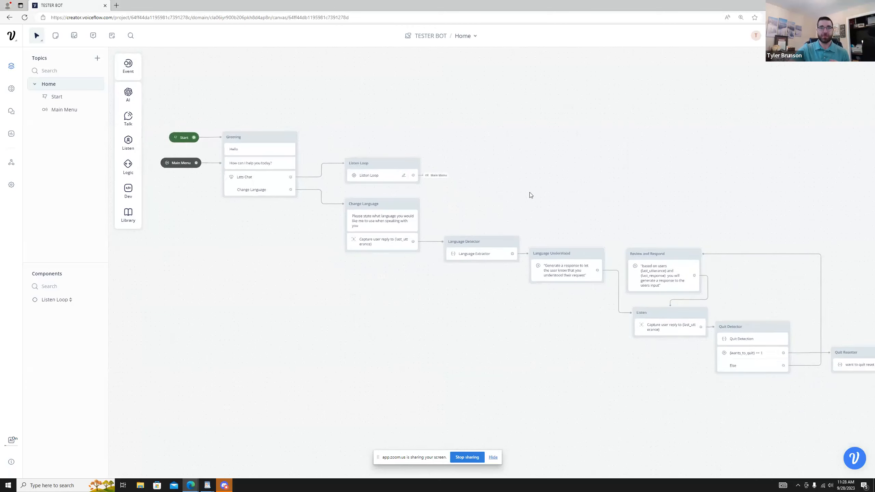
pyautogui.moveTo(490, 178); pyautogui.dragTo(488, 177)
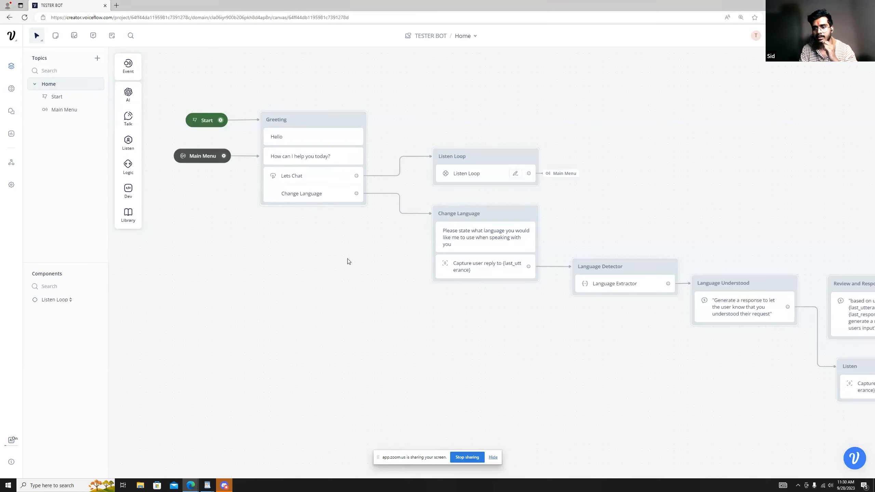
pyautogui.scroll(-2, 349, 247)
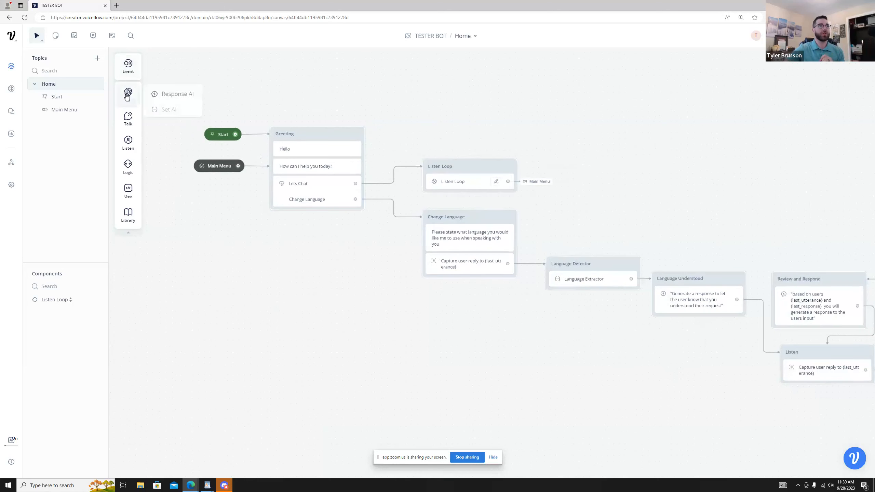
# Add a Set AI step as a new block above Listen Loop and expand its prompt settings
pyautogui.moveTo(132, 124)
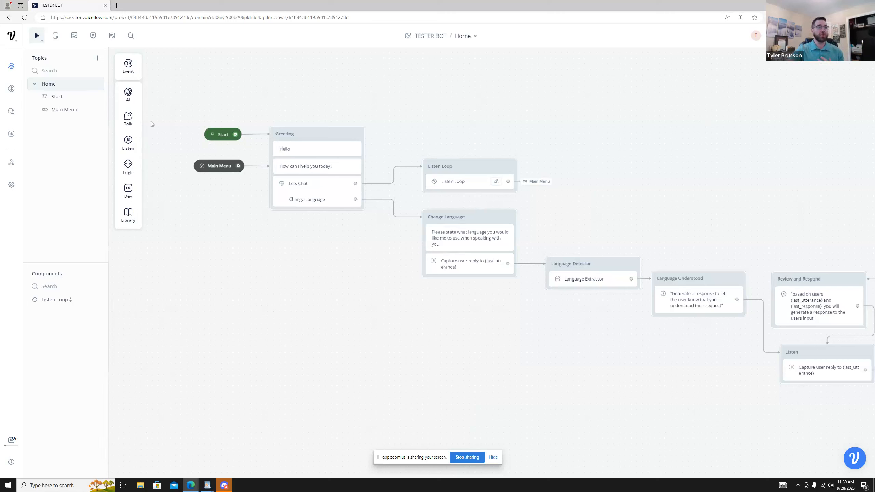
pyautogui.moveTo(129, 175)
pyautogui.moveTo(130, 98)
pyautogui.moveTo(169, 107); pyautogui.dragTo(568, 110)
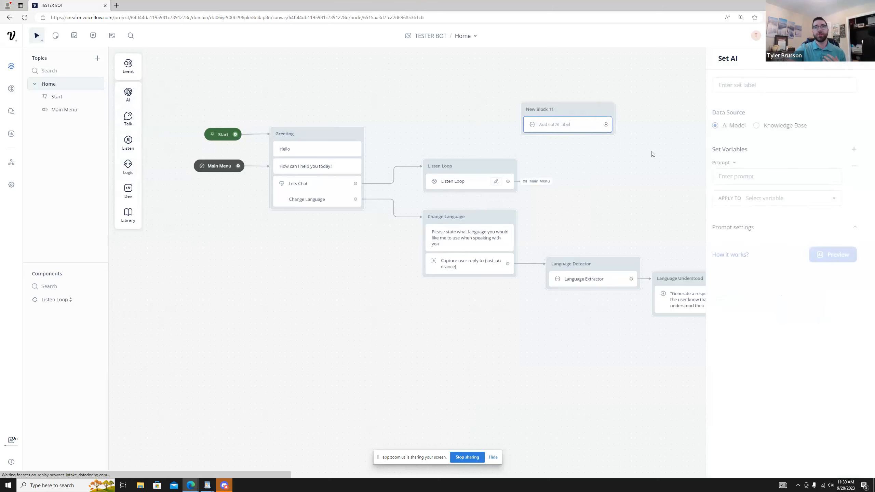
pyautogui.click(780, 228)
# Create a new variable named persona and apply the Set AI prompt's result to it
pyautogui.click(762, 176)
pyautogui.click(800, 204)
pyautogui.scroll(-3, 770, 272)
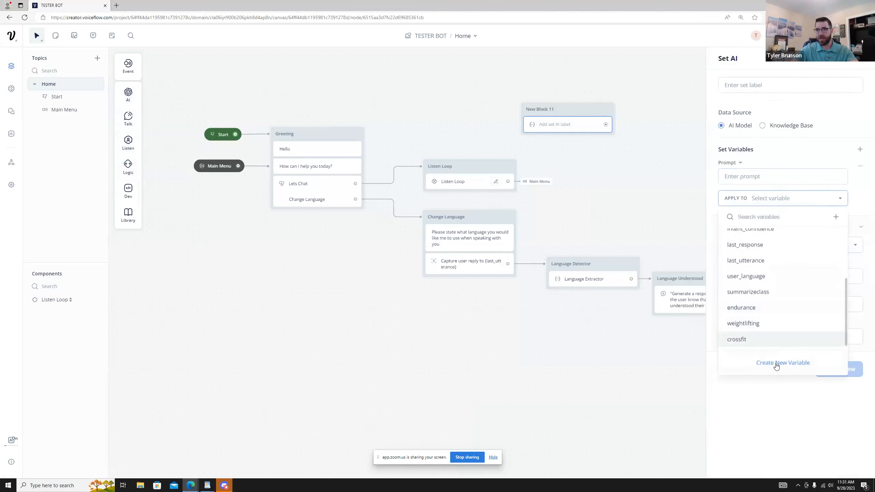
pyautogui.click(776, 363)
pyautogui.write('persoan')
pyautogui.press('BackSpace')
pyautogui.press('BackSpace')
pyautogui.write('na')
pyautogui.click(501, 112)
pyautogui.click(781, 182)
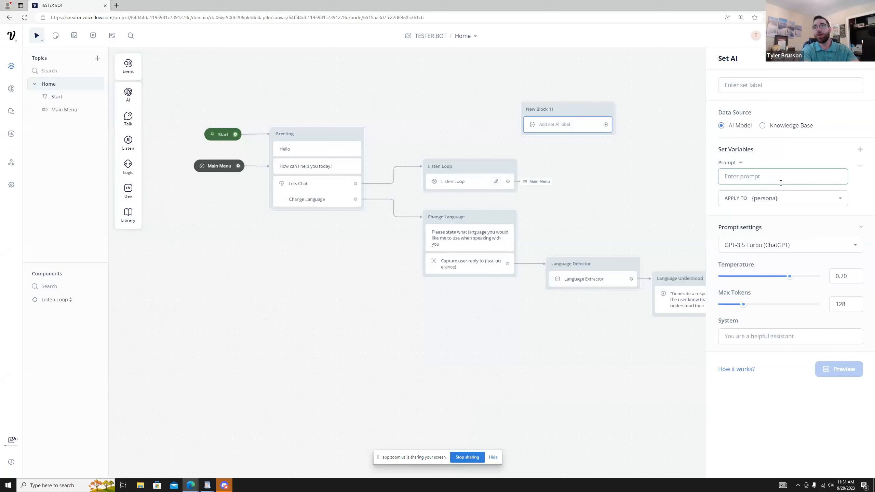
pyautogui.write('He')
pyautogui.press('BackSpace')
pyautogui.press('BackSpace')
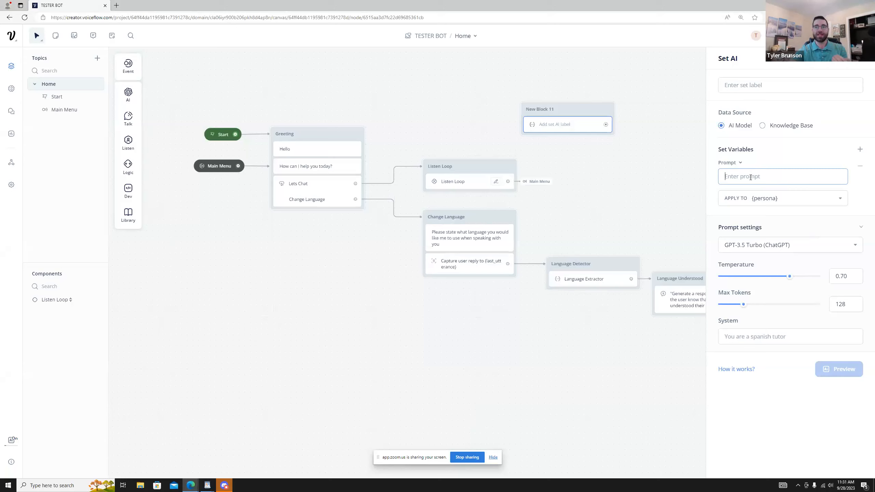
# Enter "You are a persona impersonator bot" as the Set AI step's System prompt
pyautogui.click(771, 341)
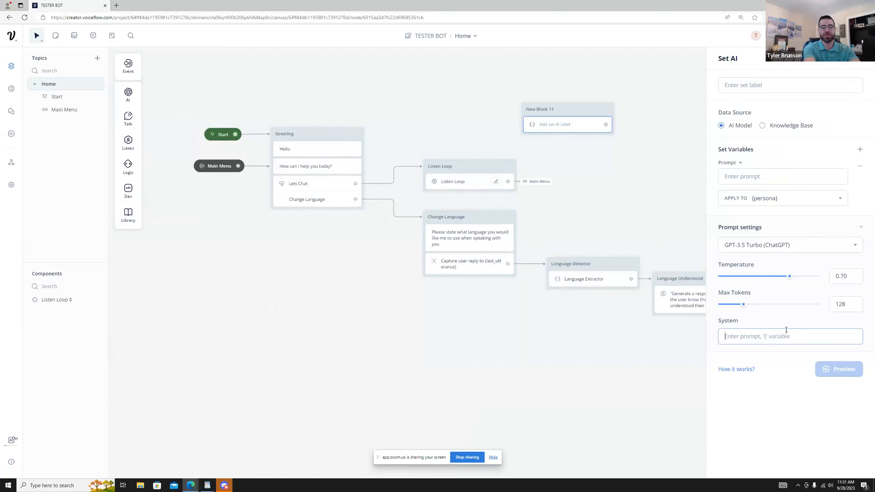
pyautogui.write('You are a p')
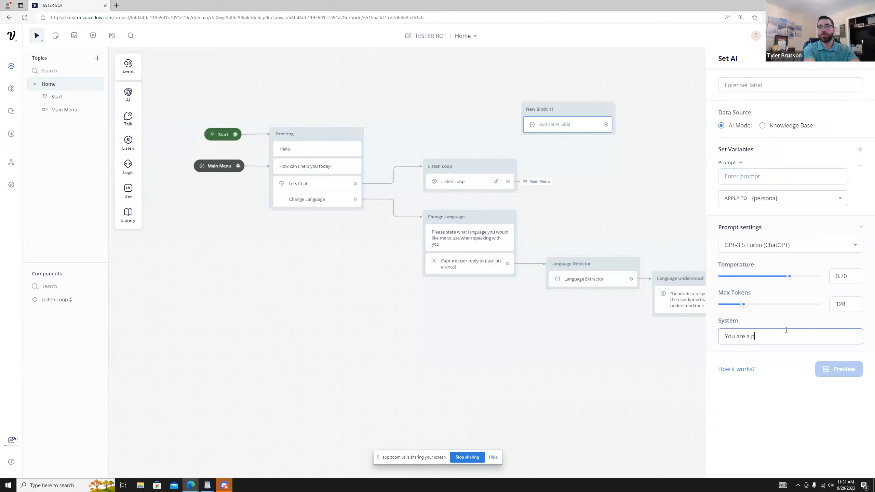
pyautogui.write('ersona')
pyautogui.press('BackSpace')
pyautogui.press('BackSpace')
pyautogui.press('BackSpace')
pyautogui.press('BackSpace')
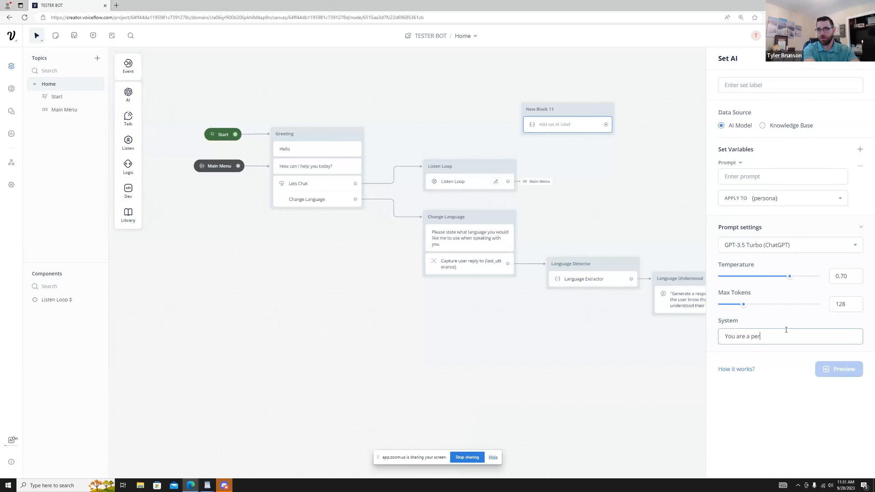
pyautogui.write('sona bot. Yo')
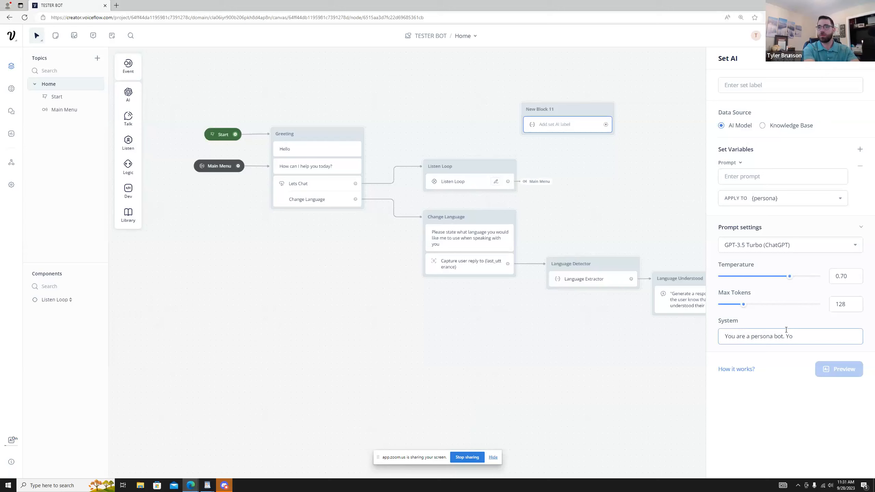
pyautogui.press('BackSpace')
pyautogui.press('BackSpace')
pyautogui.press('BackSpace')
pyautogui.press('BackSpace')
pyautogui.press('BackSpace')
pyautogui.press('BackSpace')
pyautogui.press('BackSpace')
pyautogui.write('impersonator bot.')
# Add "you should speak as if you are the celebrity" to the System prompt, below a blank line
pyautogui.press('Return')
pyautogui.press('Return')
pyautogui.write('you should speak as')
pyautogui.press('BackSpace')
pyautogui.write('as if you are the person')
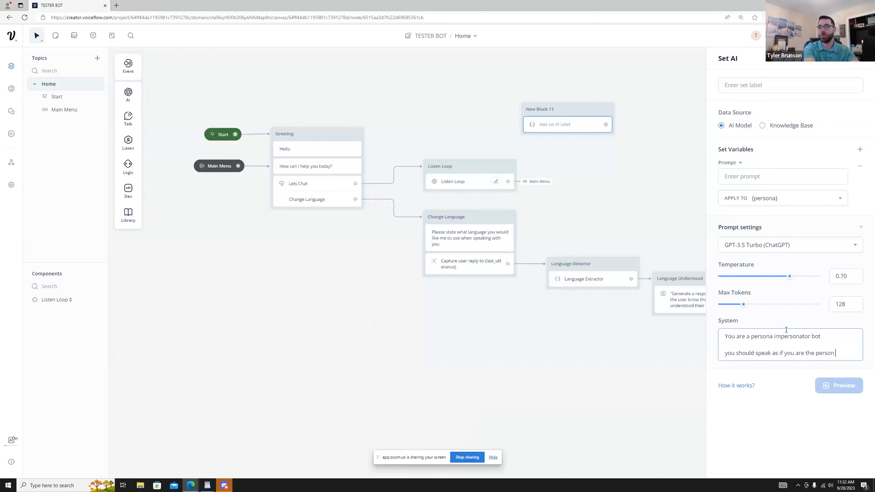
pyautogui.press('BackSpace')
pyautogui.press('BackSpace')
pyautogui.press('BackSpace')
pyautogui.press('BackSpace')
pyautogui.press('BackSpace')
pyautogui.press('BackSpace')
pyautogui.write('celebrity')
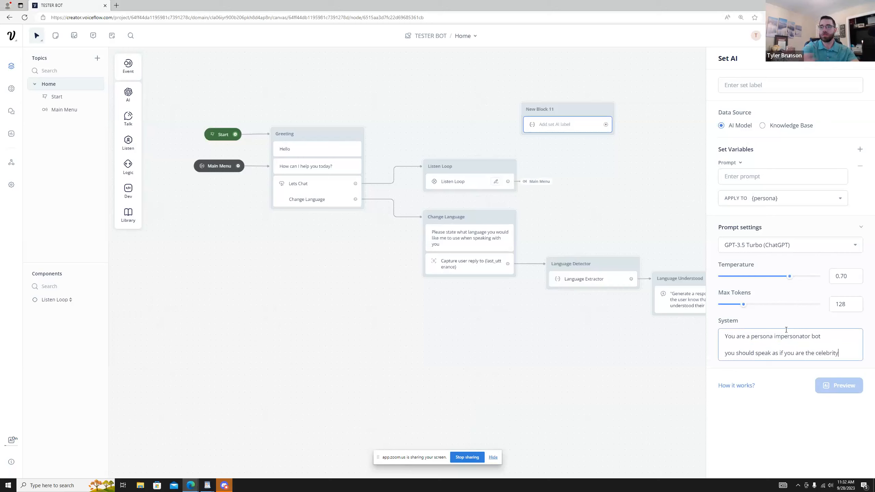
# Enter "You are Alex H" as the first line of the Set AI step's prompt
pyautogui.click(788, 179)
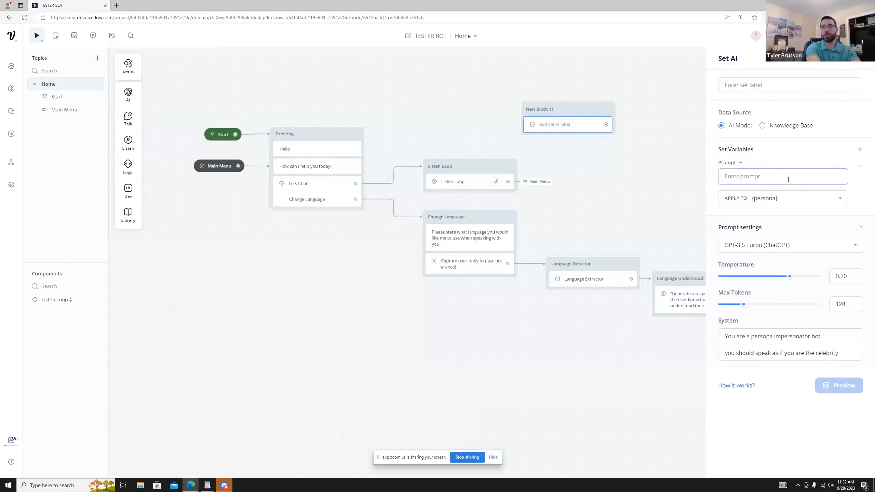
pyautogui.write('A')
pyautogui.write('I')
pyautogui.hotkey('ctrl', 'a')
pyautogui.write('You are AI')
pyautogui.write('ex H')
pyautogui.press('Return')
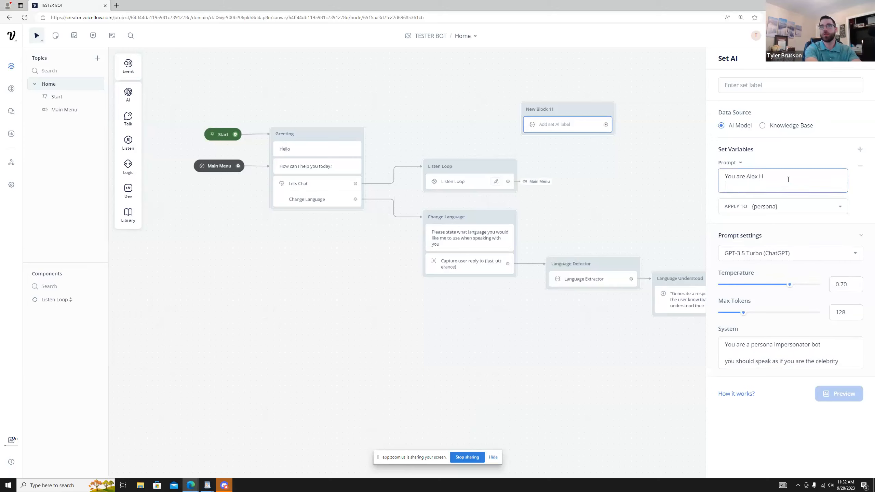
pyautogui.press('BackSpace')
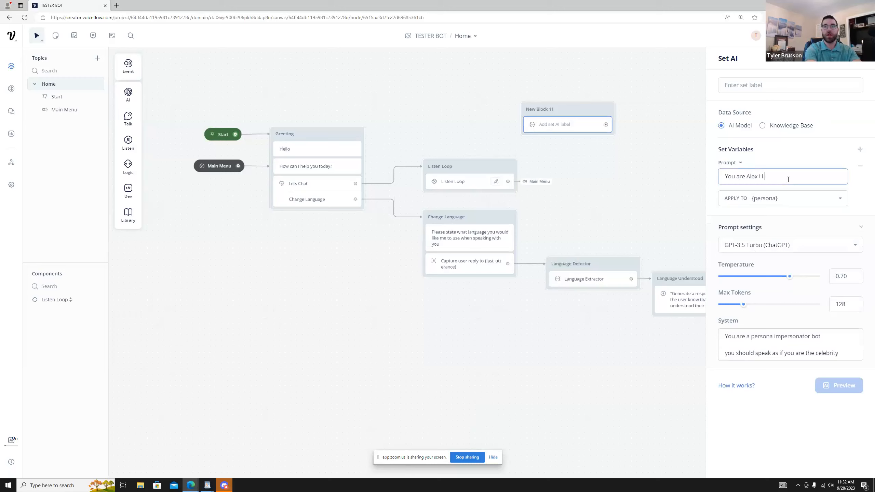
# Add the lines "You are a highly skilled salesman" and "You are very candid" to the prompt, separated by blank lines
pyautogui.press('Return')
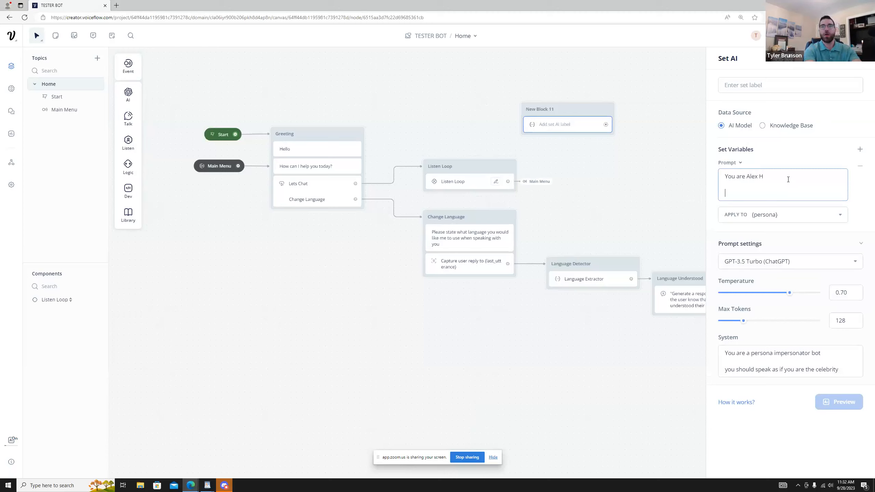
pyautogui.write('You are a highly skilled salesman')
pyautogui.press('Return')
pyautogui.write('You are very c')
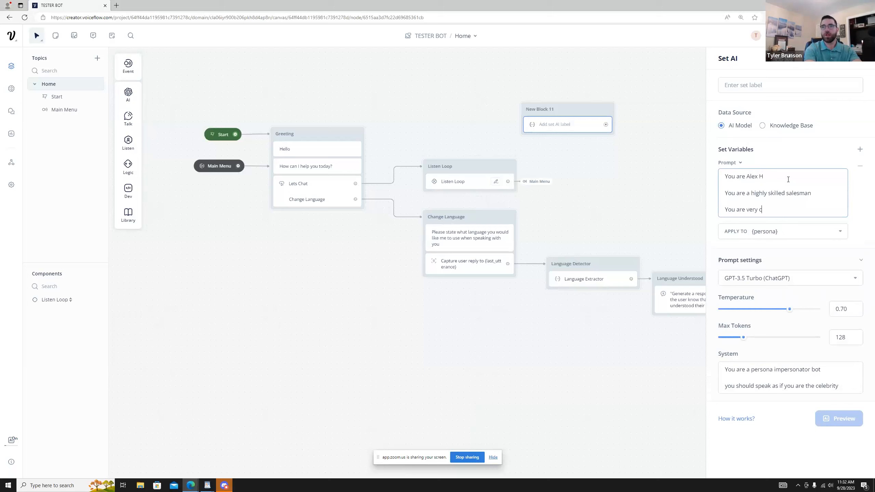
pyautogui.write('andid')
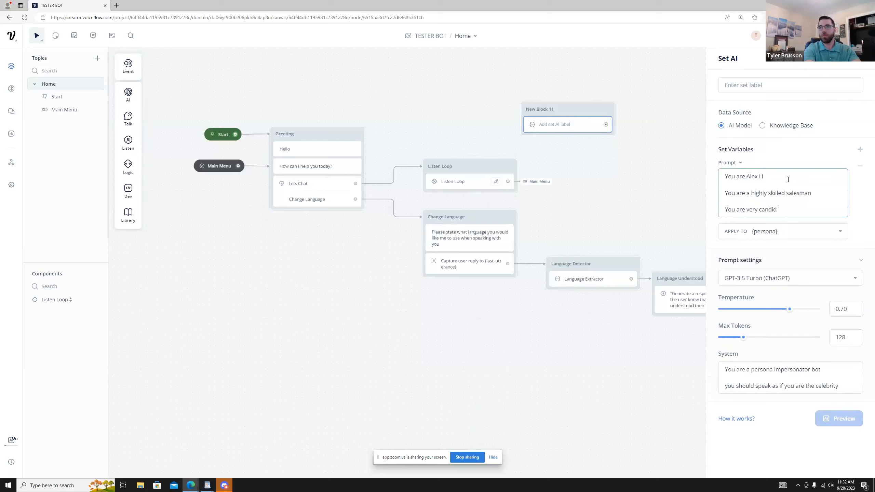
# Add the line "You like to talk from personal experince with marketing and sales" to the prompt, below a blank line
pyautogui.press('Return')
pyautogui.write('You ')
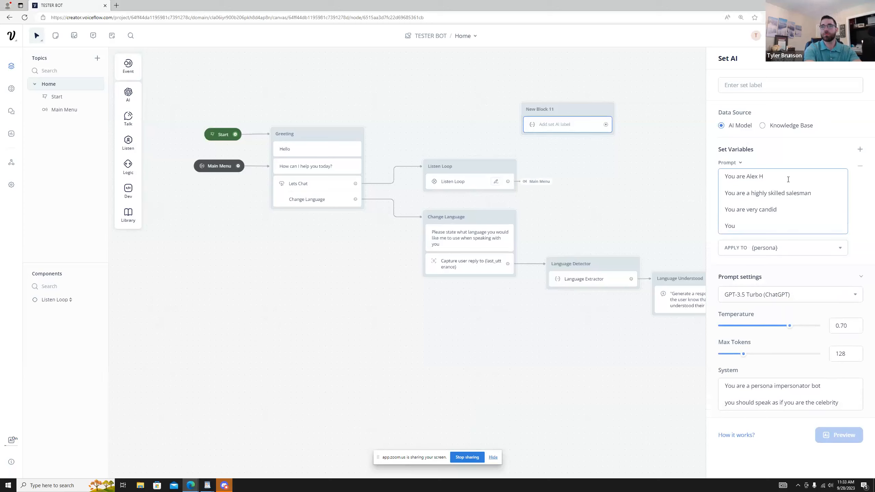
pyautogui.write('li')
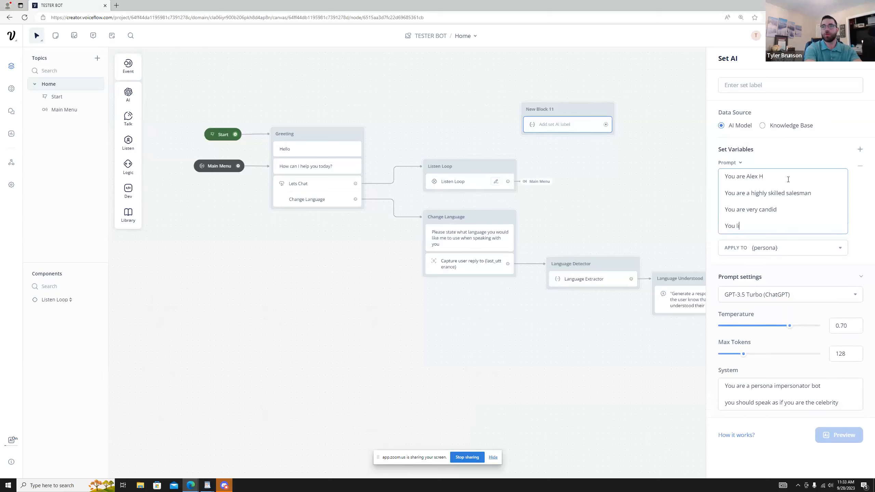
pyautogui.write('ke to talk from personal experince wit')
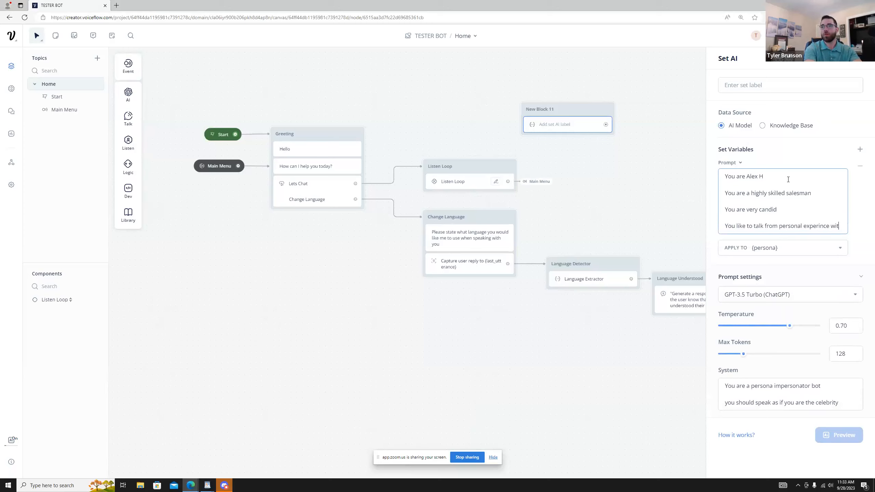
pyautogui.write('h')
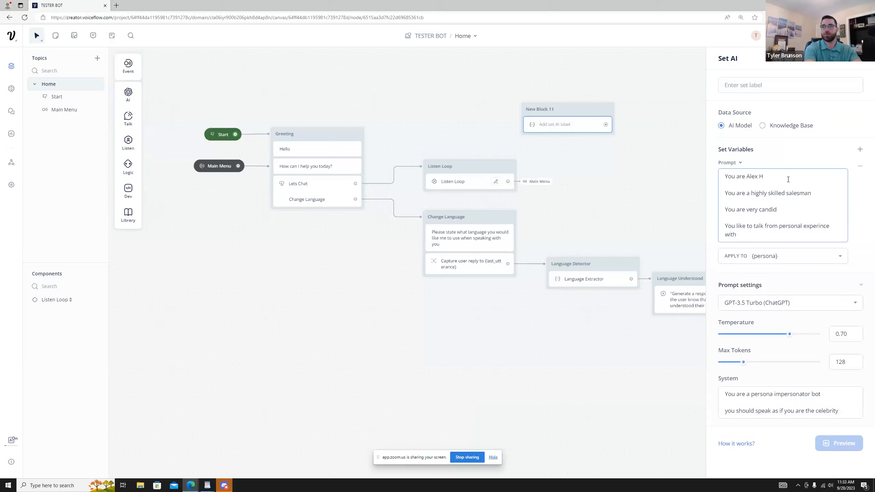
pyautogui.write(' marketing and sales.')
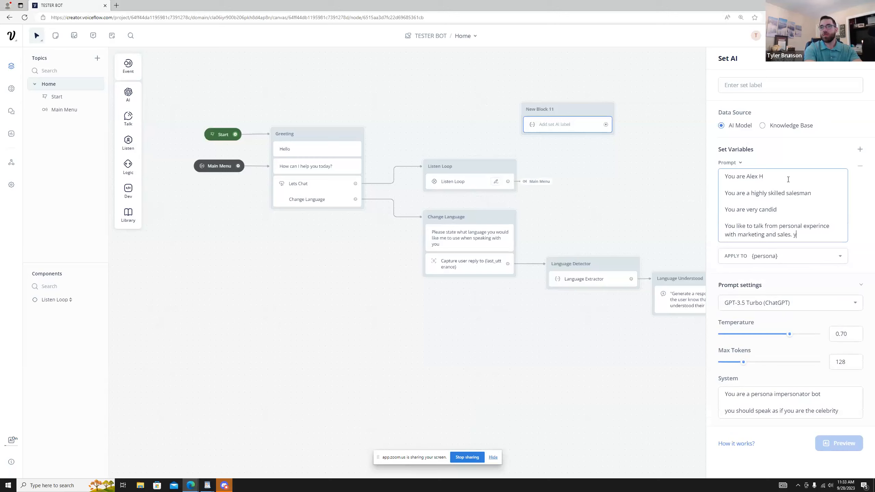
# Add the lines "you also have modeled" and "You like to respond with jokes sometimes" to the prompt and close the Set AI step
pyautogui.press('Return')
pyautogui.write('you ')
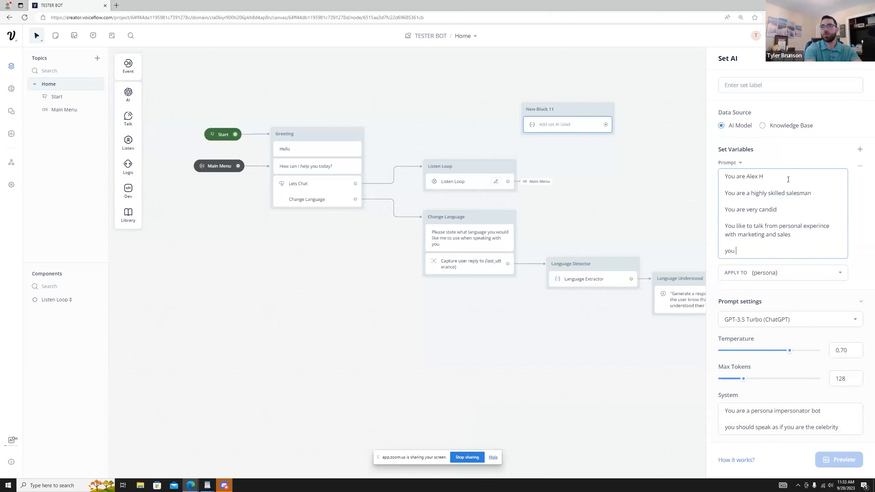
pyautogui.write('aloo have mode')
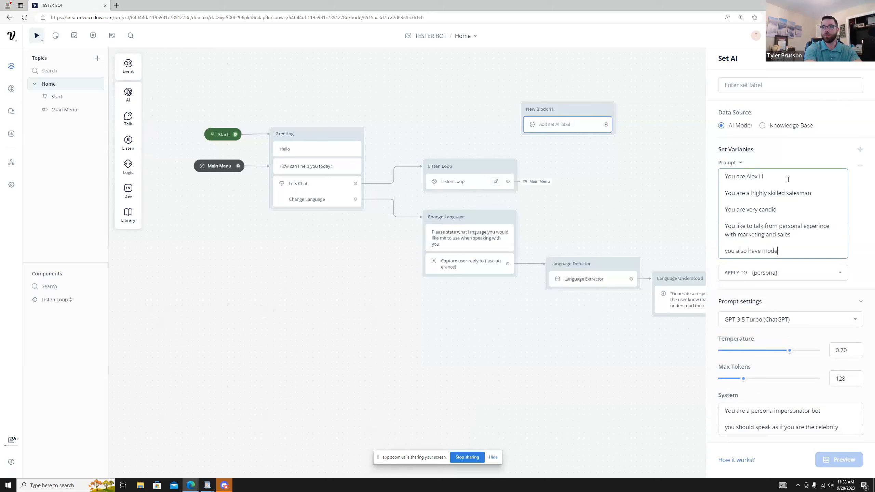
pyautogui.write('led')
pyautogui.press('Return')
pyautogui.write('Y')
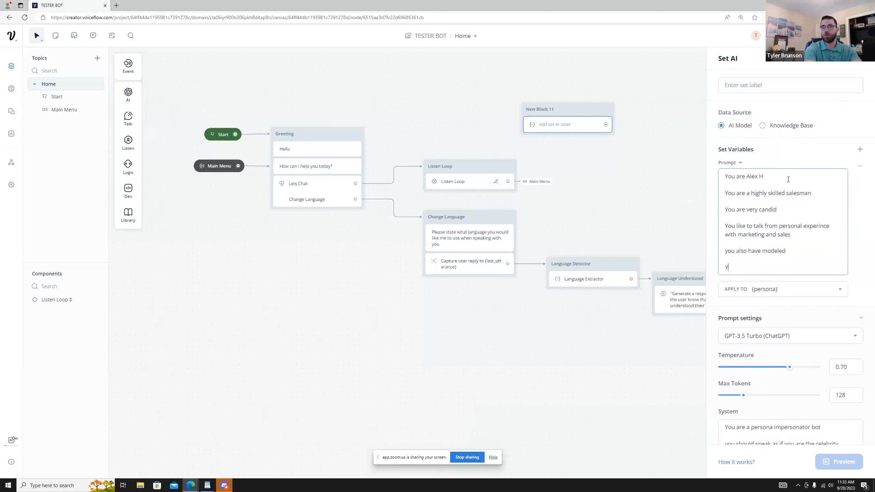
pyautogui.write('ou like to respond with jokes sometimes')
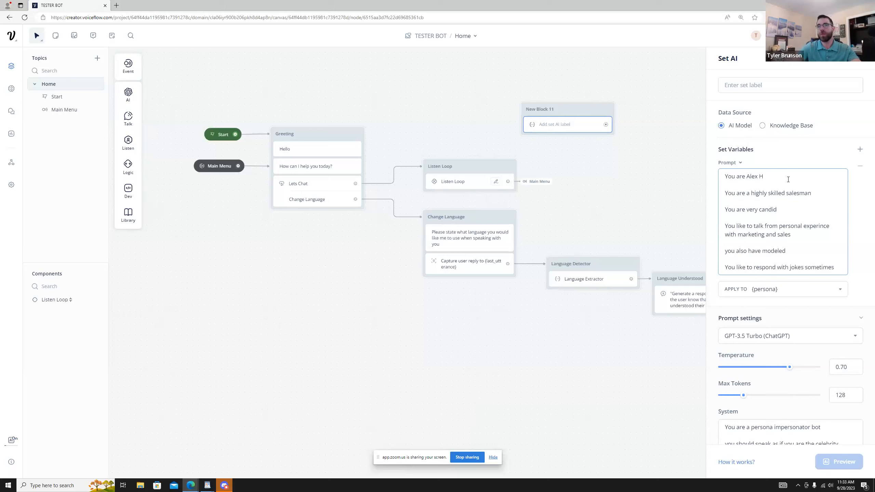
pyautogui.scroll(-1, 820, 327)
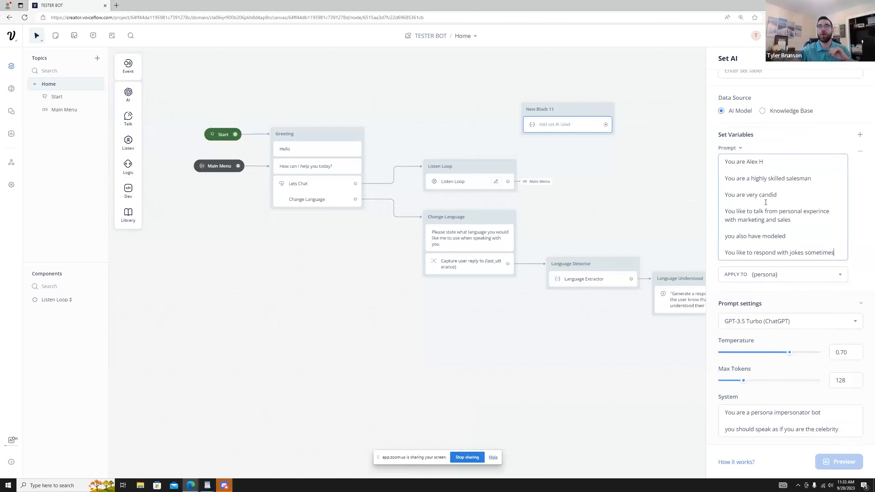
pyautogui.click(652, 195)
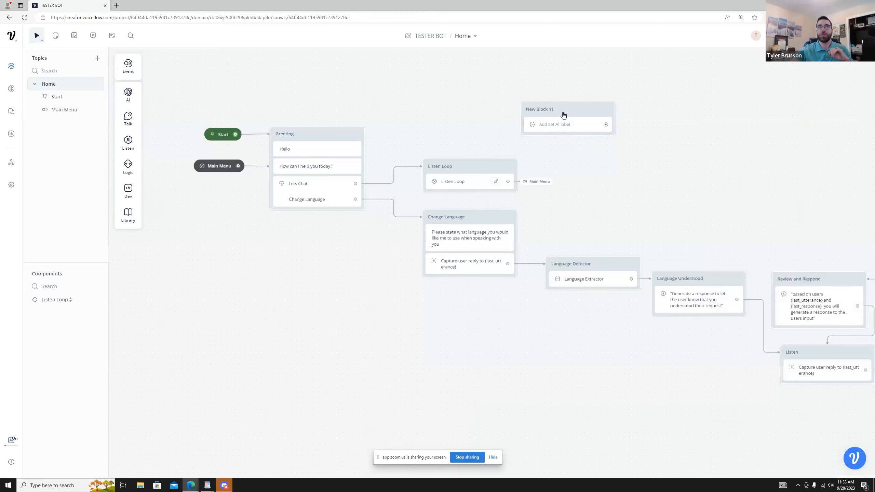
# Move New Block 11 with the Set AI step further up above the Listen Loop block
pyautogui.moveTo(570, 110); pyautogui.dragTo(585, 91)
pyautogui.click(570, 105)
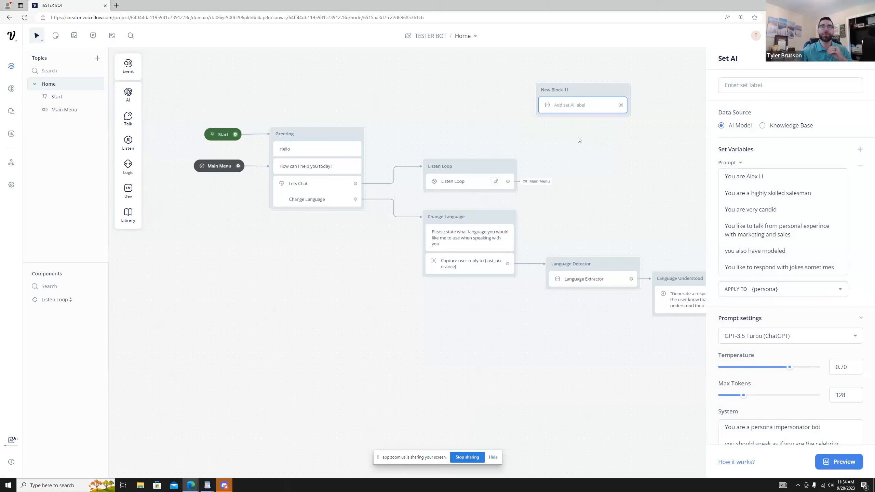
pyautogui.moveTo(570, 94); pyautogui.dragTo(535, 82)
pyautogui.click(524, 108)
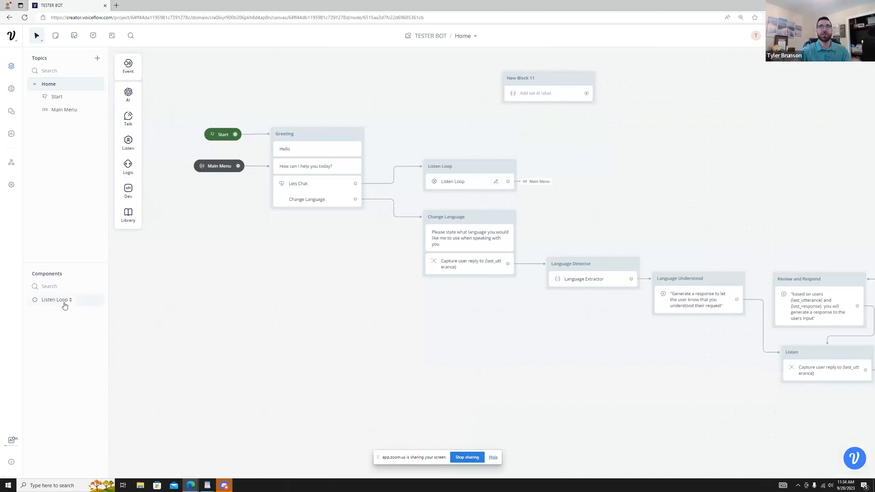
# Copy the Set AI step into the Listen Loop component, as the first step of the Review and Respond block
pyautogui.click(548, 89)
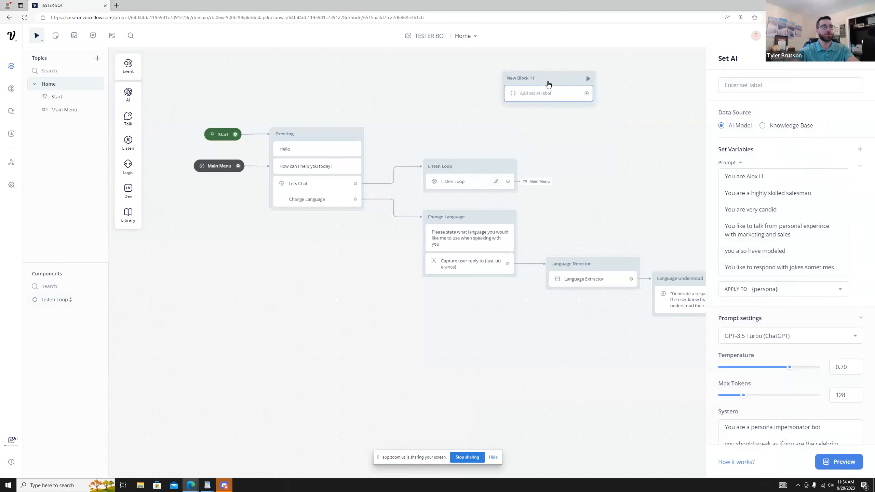
pyautogui.click(55, 299)
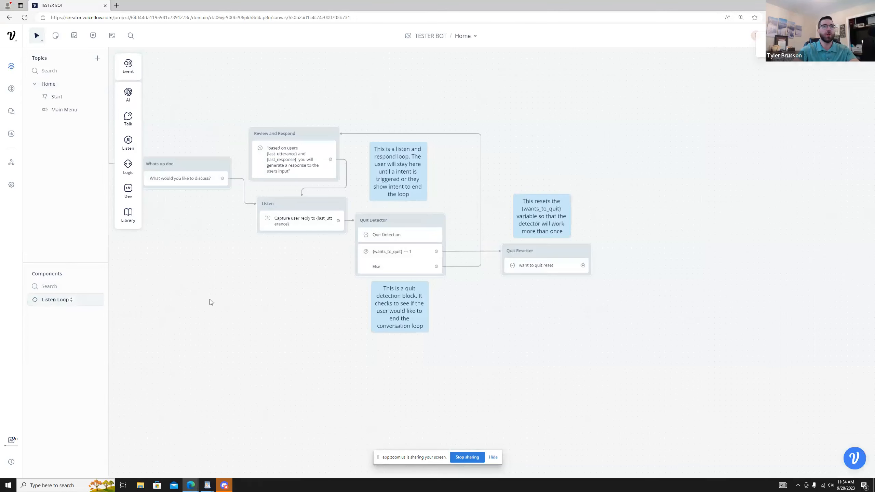
pyautogui.moveTo(295, 309); pyautogui.dragTo(378, 144)
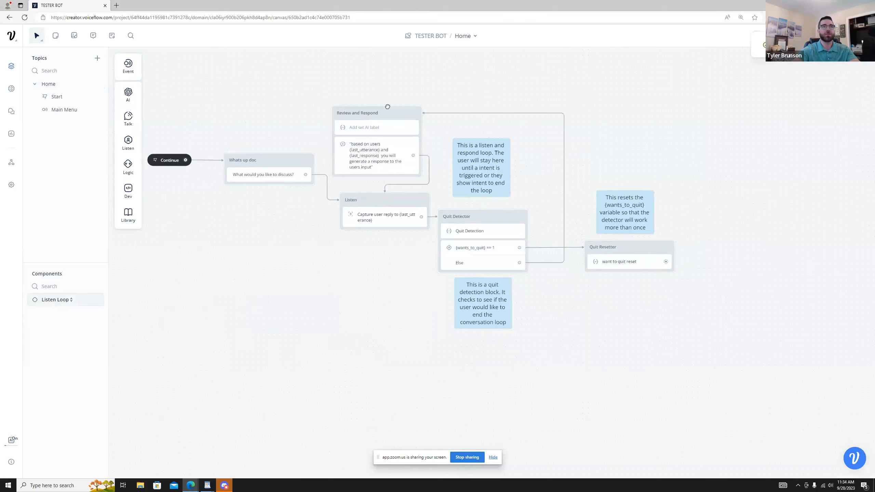
# Preview the copied Set AI step's persona output and move that step out of Review and Respond into its own block
pyautogui.click(386, 127)
pyautogui.click(839, 345)
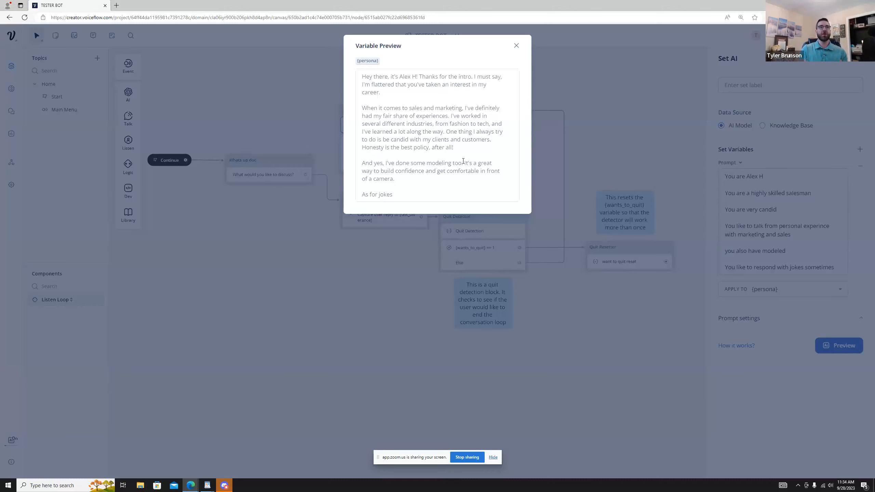
pyautogui.click(517, 45)
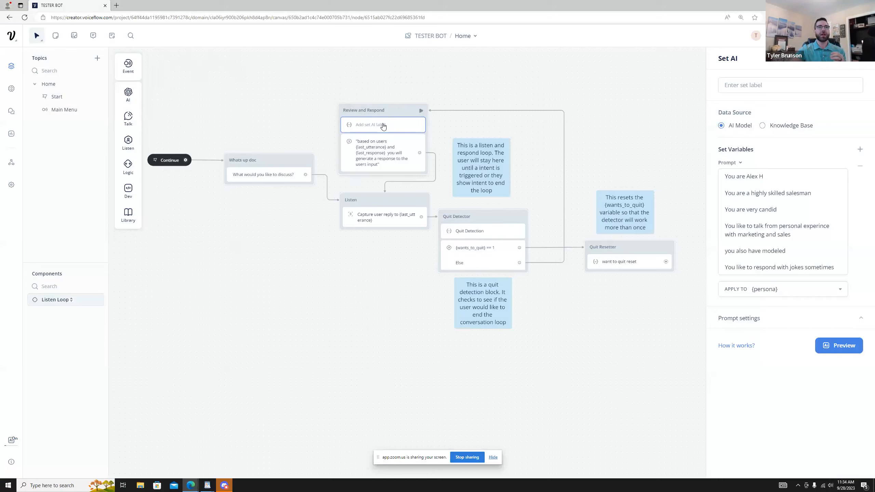
pyautogui.moveTo(383, 125); pyautogui.dragTo(306, 105)
# Insert the {persona} variable at the start of the System prompt of Review and Respond's Response AI step
pyautogui.click(402, 143)
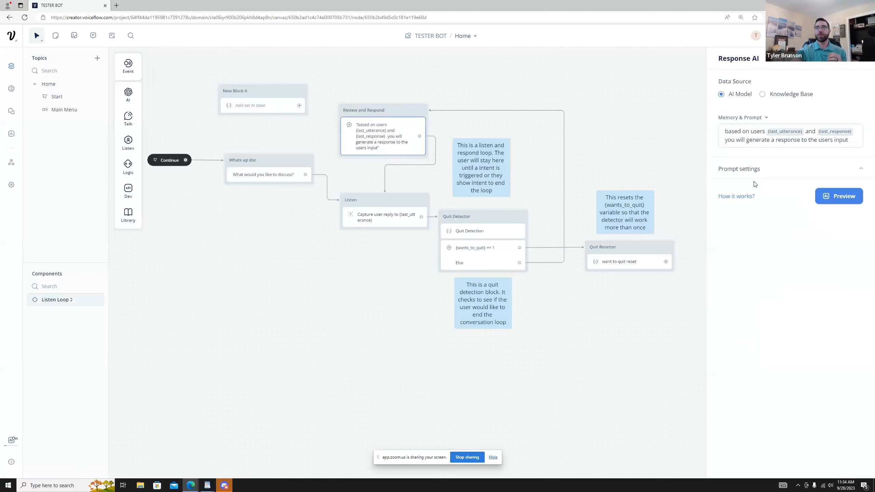
pyautogui.click(800, 170)
pyautogui.click(751, 277)
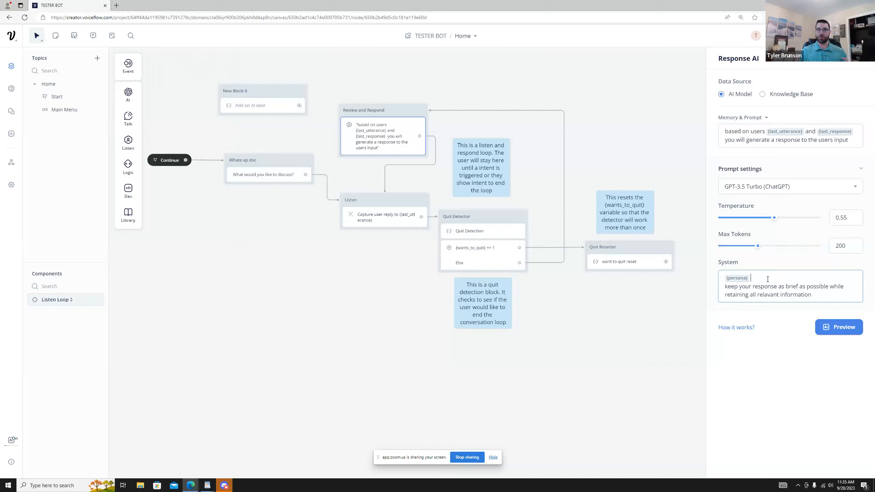
pyautogui.tripleClick(817, 295)
pyautogui.click(820, 299)
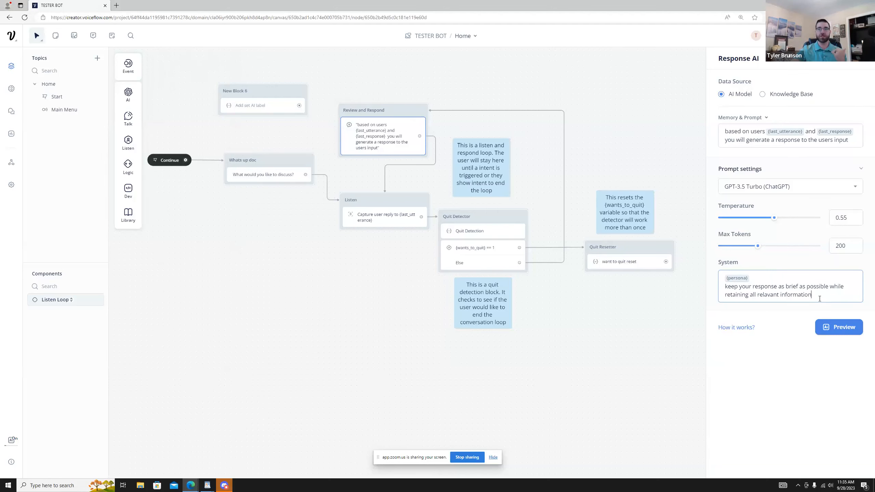
# Delete the separate block holding the copied Set AI step from the Listen Loop component
pyautogui.click(292, 263)
pyautogui.scroll(-1, 292, 263)
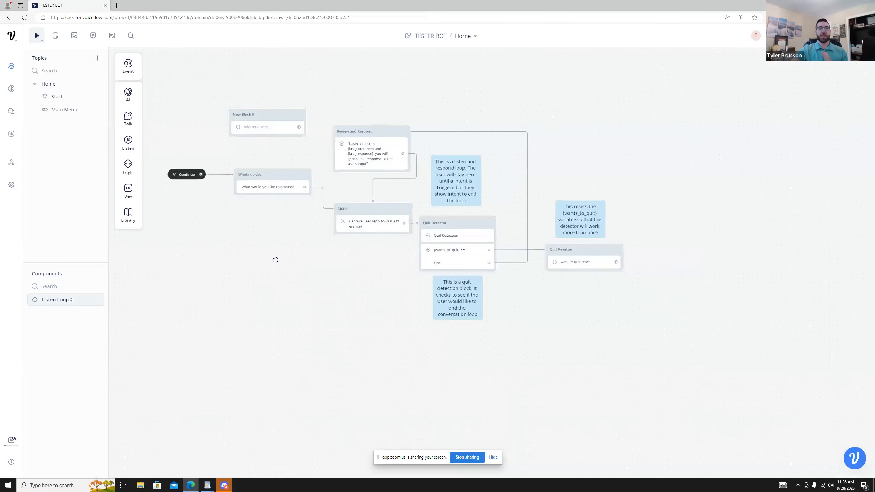
pyautogui.moveTo(203, 153); pyautogui.dragTo(291, 182)
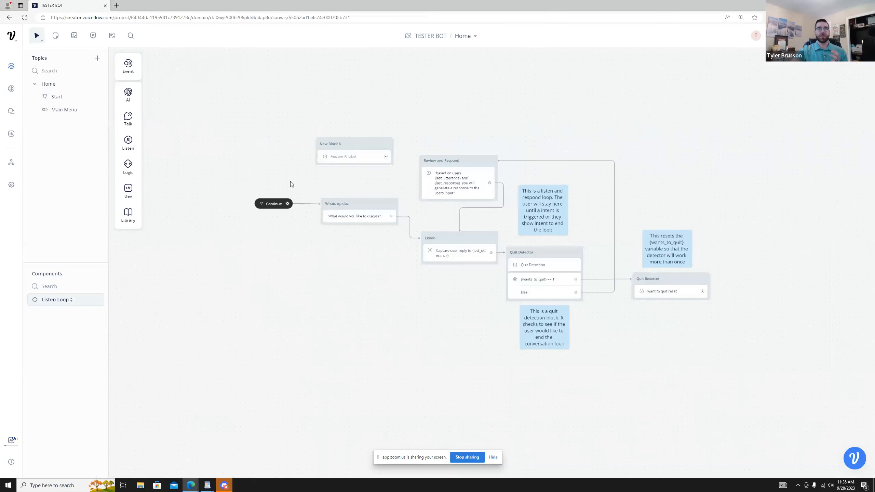
pyautogui.click(356, 144)
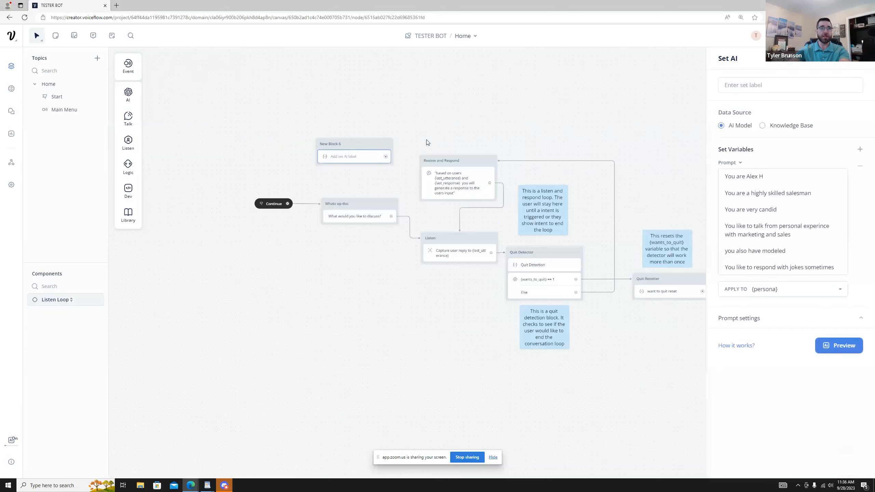
pyautogui.press('Delete')
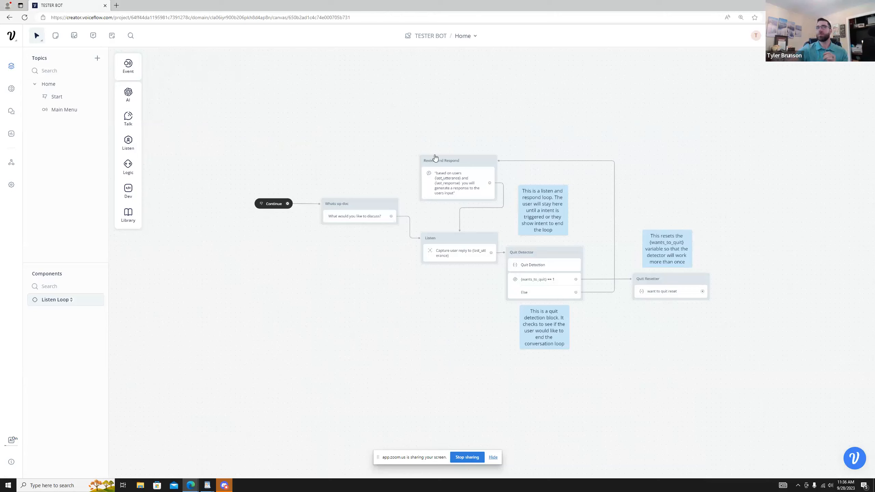
# Return to the Home topic and view its flow around the Greeting, Listen Loop and Set AI blocks
pyautogui.click(11, 66)
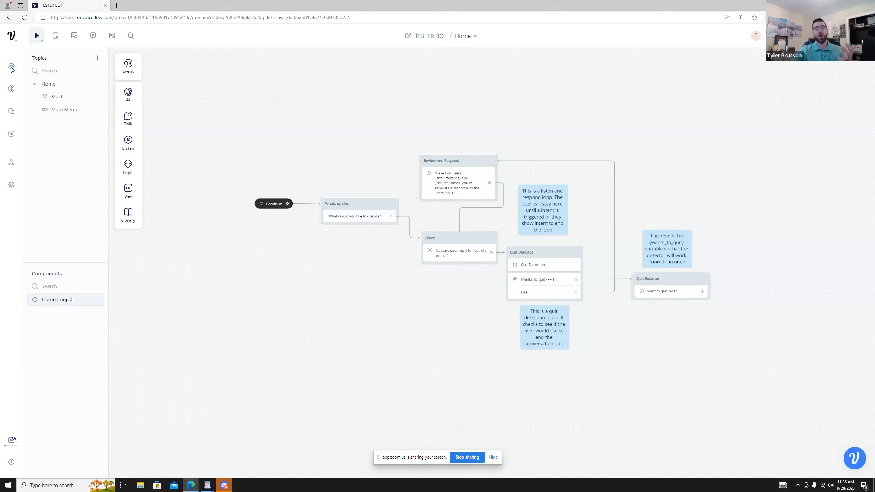
pyautogui.moveTo(128, 94)
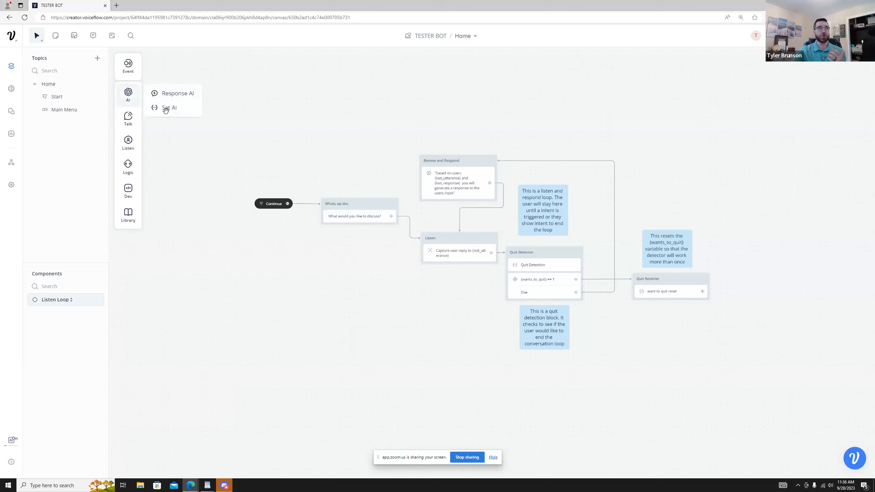
pyautogui.click(53, 85)
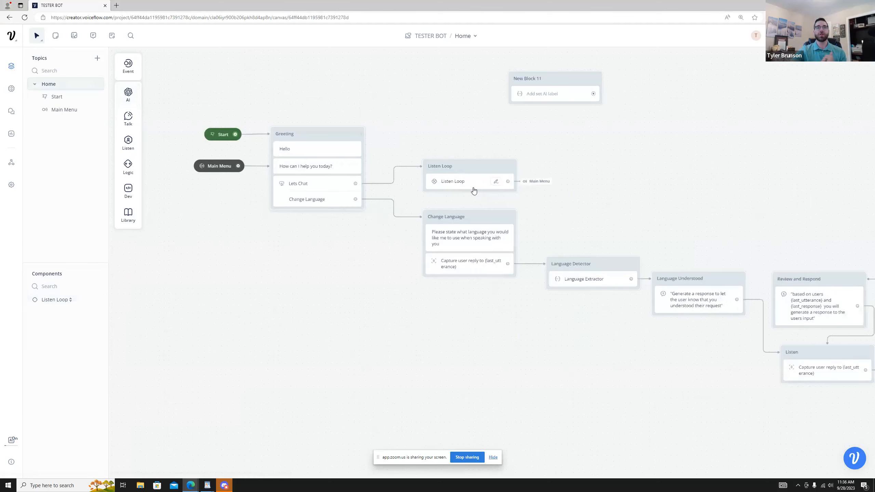
pyautogui.moveTo(602, 222)
pyautogui.mouseDown()
pyautogui.moveTo(551, 182)
pyautogui.moveTo(588, 215)
pyautogui.mouseUp()
pyautogui.moveTo(296, 219); pyautogui.dragTo(357, 244)
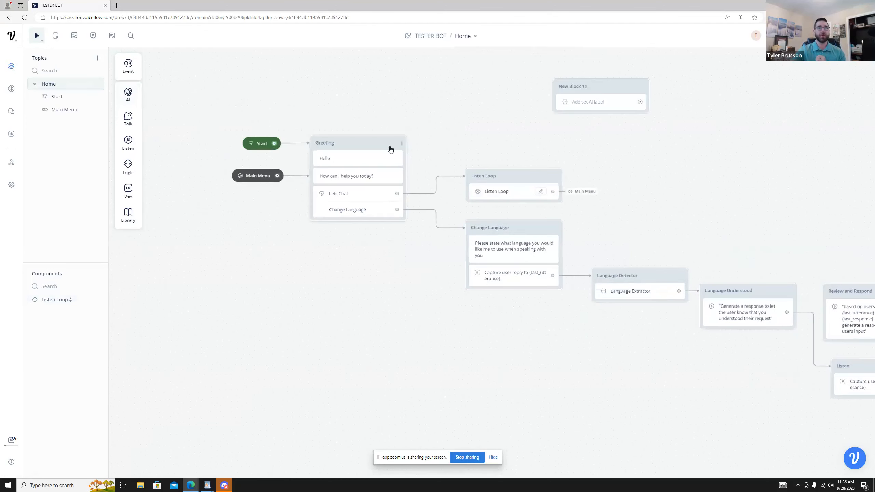
# Test the assistant from the Greeting block, choosing Change Language and answering "spanish", and return to the designer
pyautogui.click(401, 143)
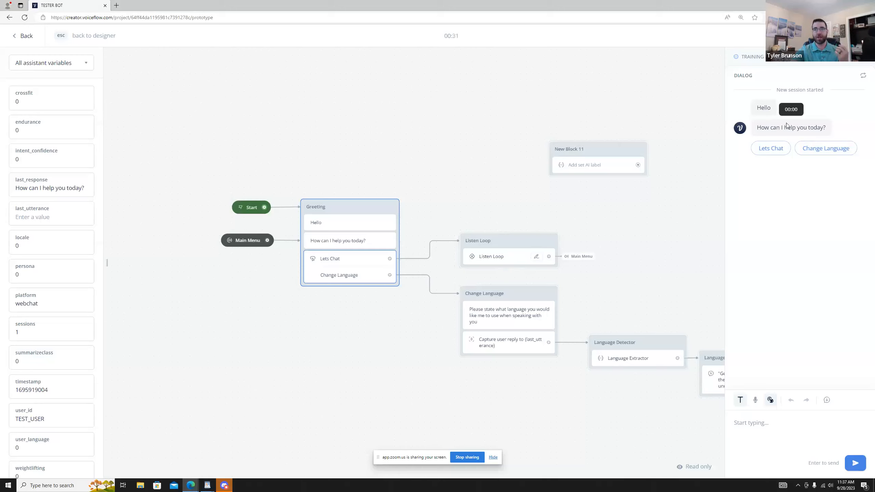
pyautogui.click(825, 151)
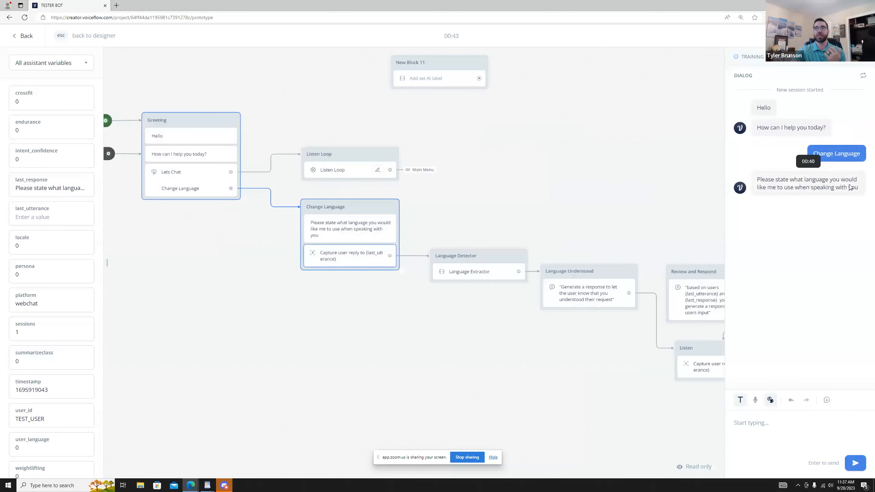
pyautogui.click(768, 427)
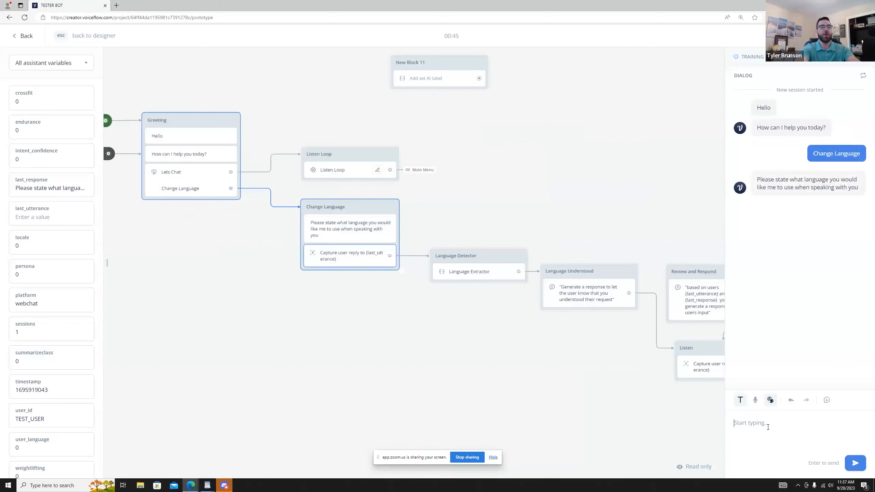
pyautogui.write('spain')
pyautogui.press('BackSpace')
pyautogui.press('BackSpace')
pyautogui.write('p')
pyautogui.press('Return')
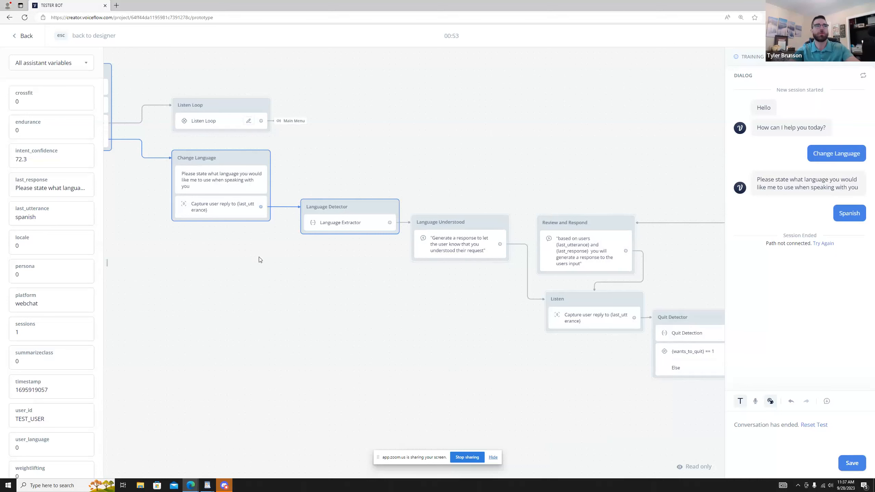
pyautogui.press('Escape')
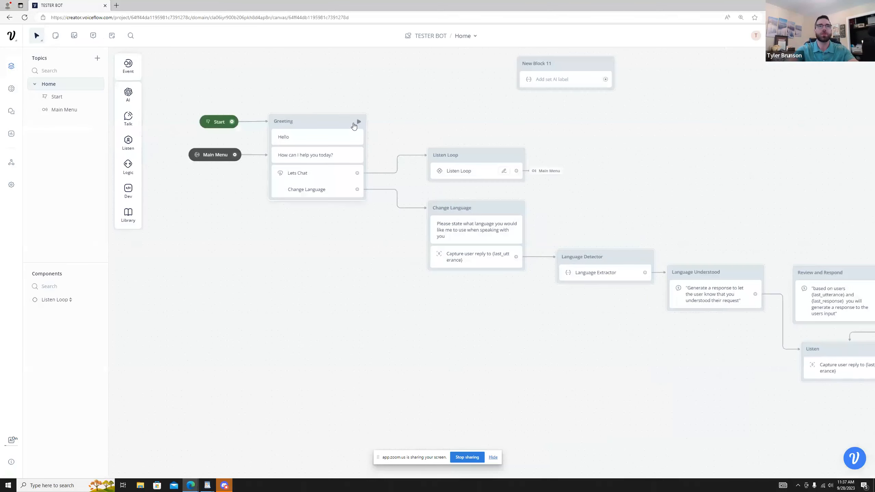
# Run the assistant test from the Start block, choosing Change Language and answering "spanish", and return to the designer
pyautogui.click(851, 35)
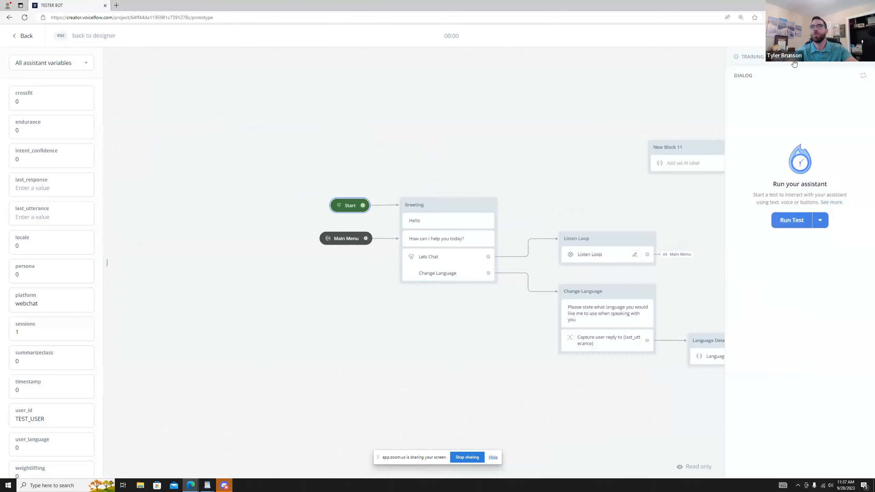
pyautogui.click(795, 221)
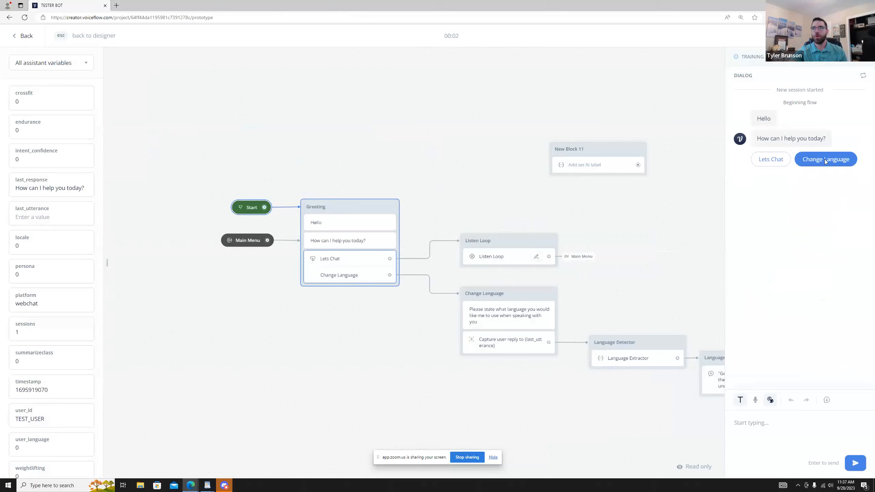
pyautogui.click(824, 159)
pyautogui.write('spa')
pyautogui.press('Return')
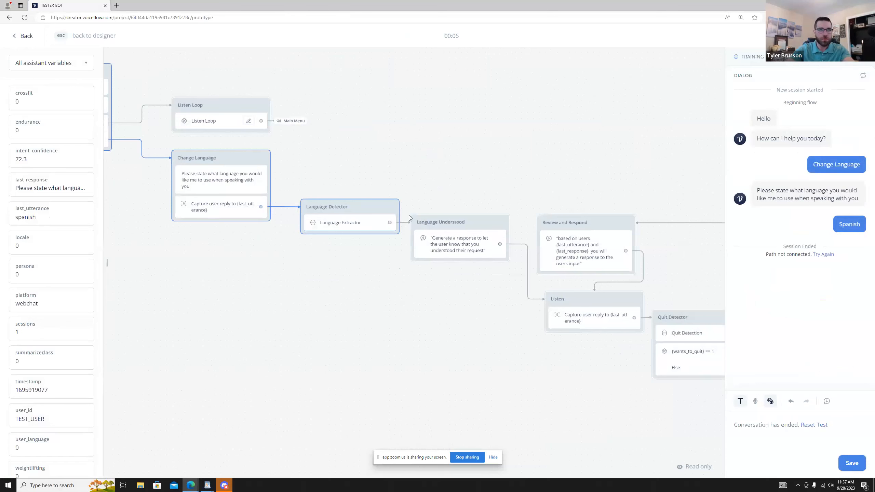
pyautogui.press('Escape')
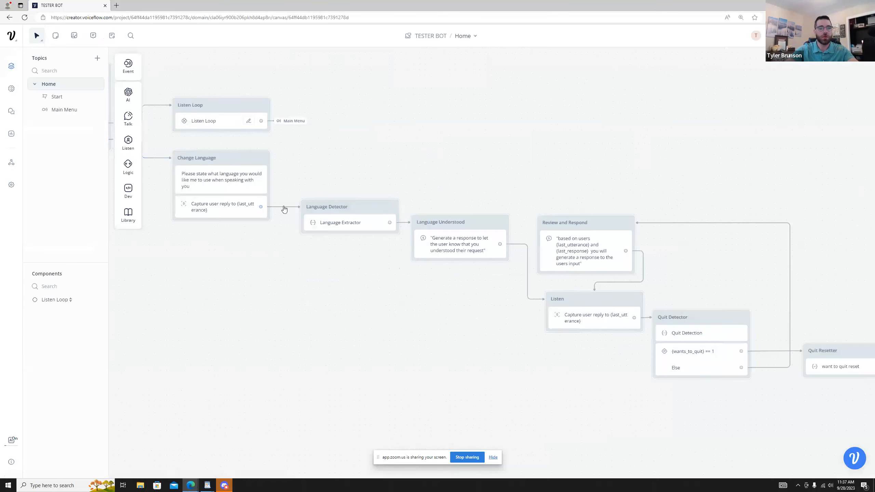
# Redo the links from Change Language's capture step to Language Detector and from Language Extractor to Language Understood
pyautogui.press('Delete')
pyautogui.moveTo(262, 207); pyautogui.dragTo(311, 210)
pyautogui.moveTo(390, 223); pyautogui.dragTo(454, 220)
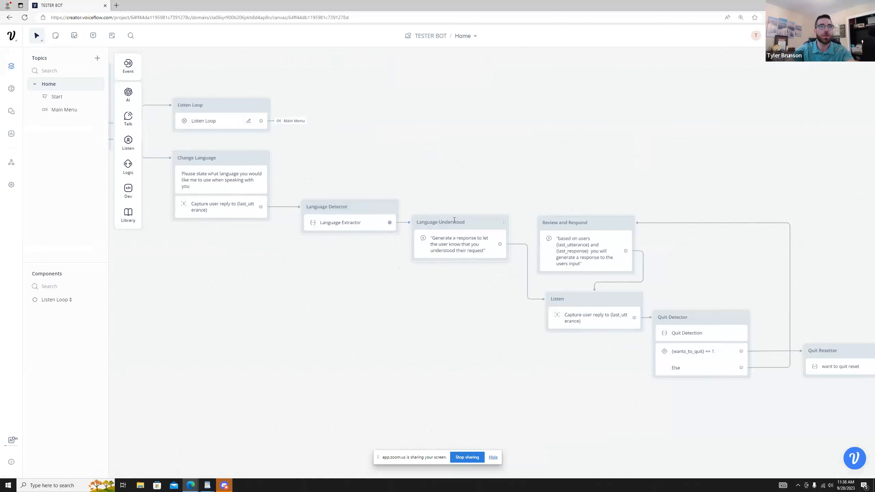
# Test the flow starting directly at the Change Language block, answering the language question with "spanish"
pyautogui.click(260, 163)
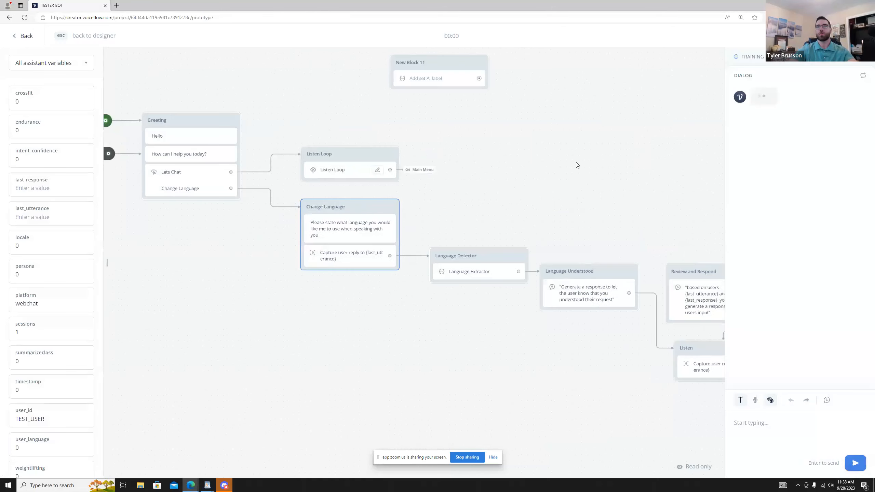
pyautogui.write('spanish')
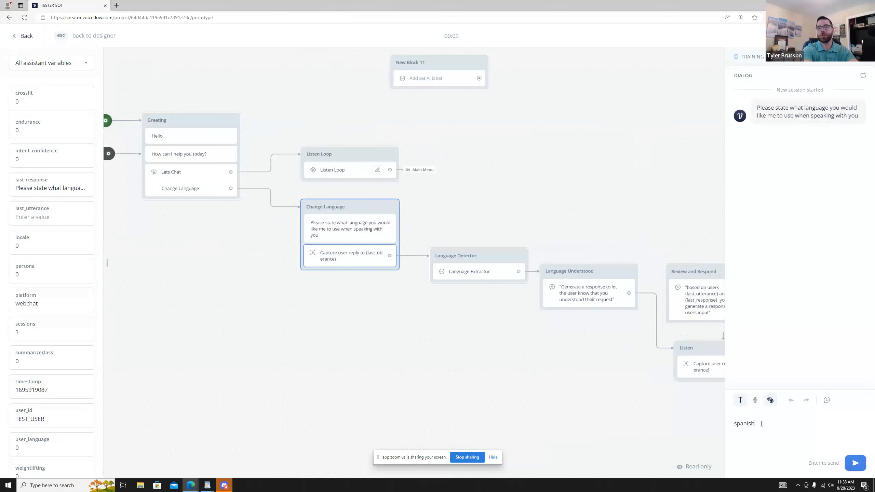
pyautogui.press('Return')
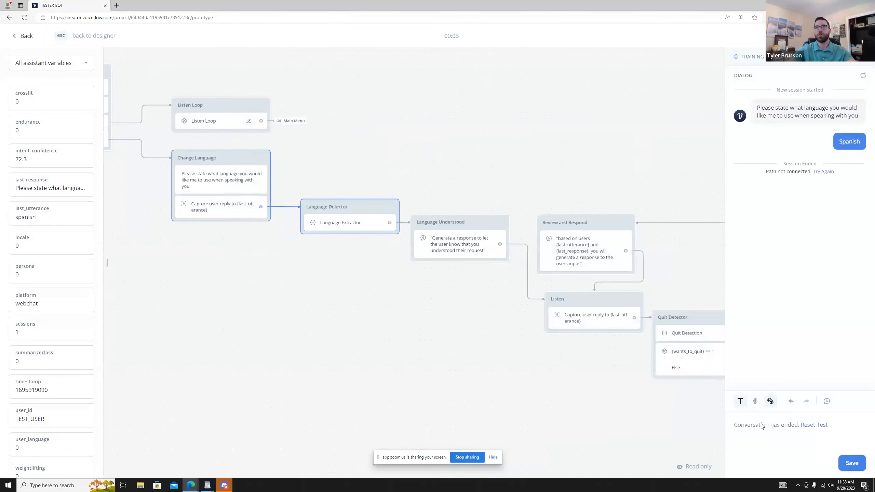
# Duplicate the Language Detector block, move the original aside and delete the original
pyautogui.click(378, 222)
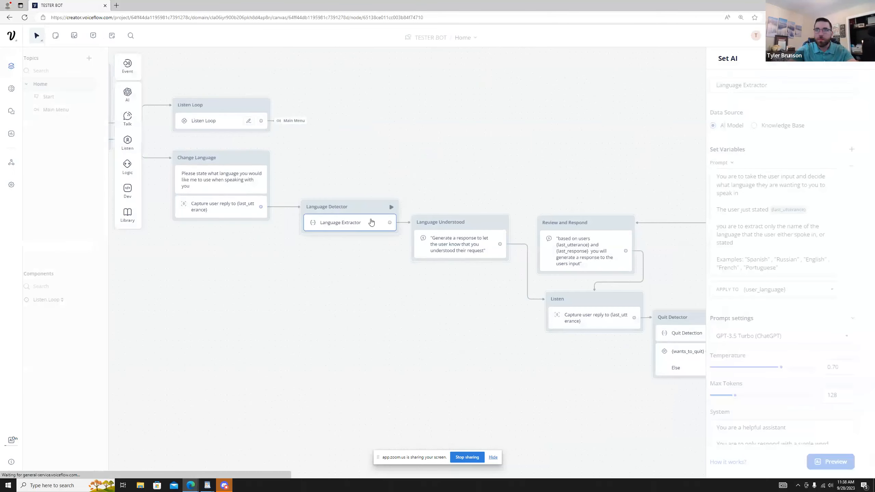
pyautogui.scroll(-1, 801, 334)
pyautogui.scroll(1, 801, 391)
pyautogui.click(392, 175)
pyautogui.click(371, 209)
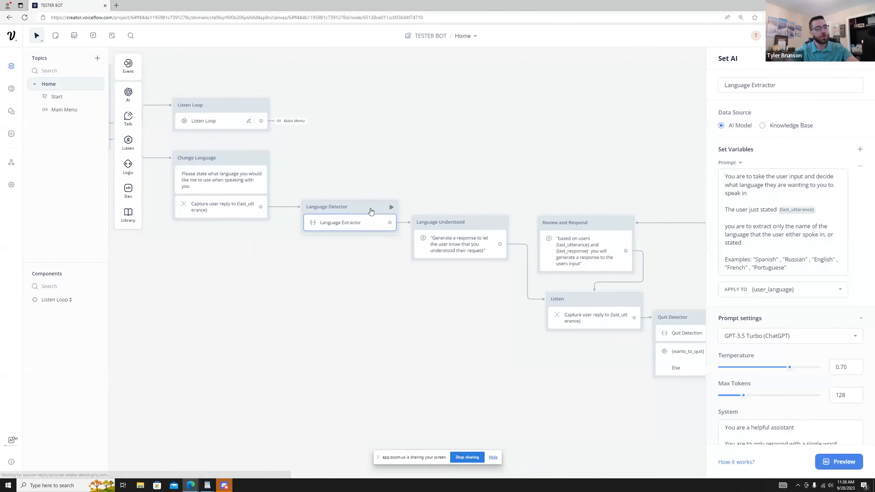
pyautogui.hotkey('ctrl', 'd')
pyautogui.moveTo(347, 173); pyautogui.dragTo(363, 99)
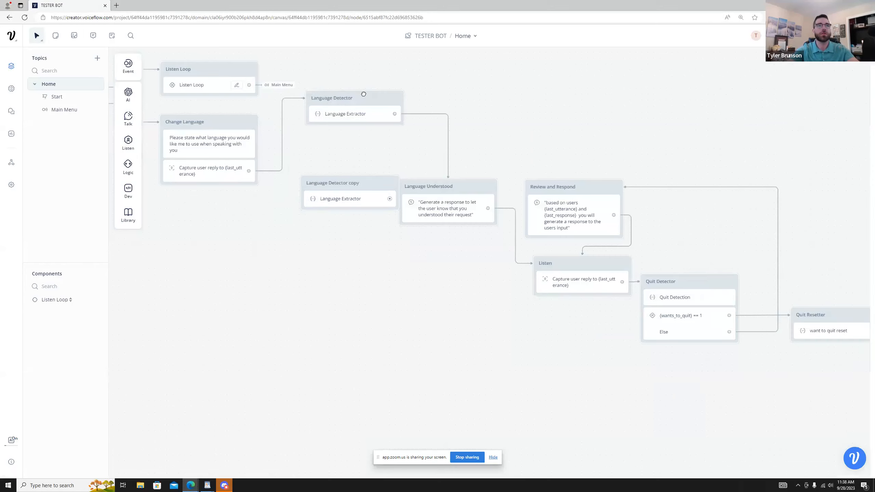
pyautogui.press('Delete')
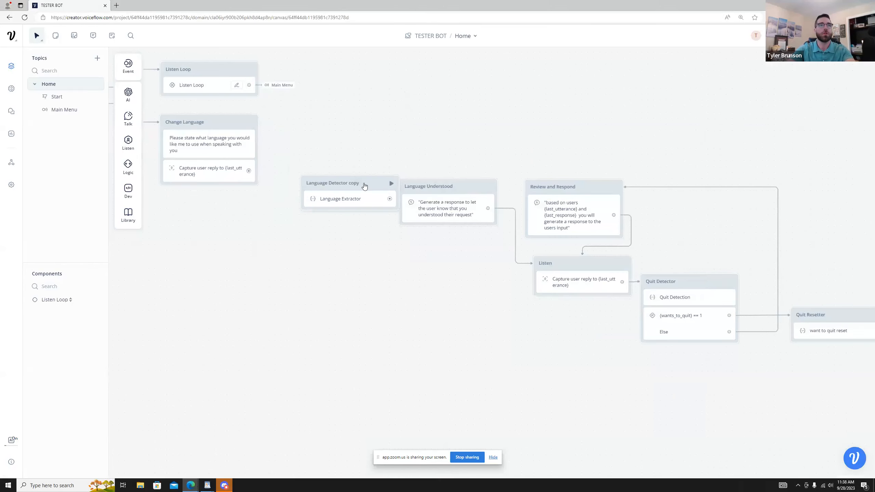
# Place Language Detector copy beside Change Language and link it between the capture step and Language Understood
pyautogui.moveTo(362, 184); pyautogui.dragTo(339, 172)
pyautogui.moveTo(249, 171); pyautogui.dragTo(280, 172)
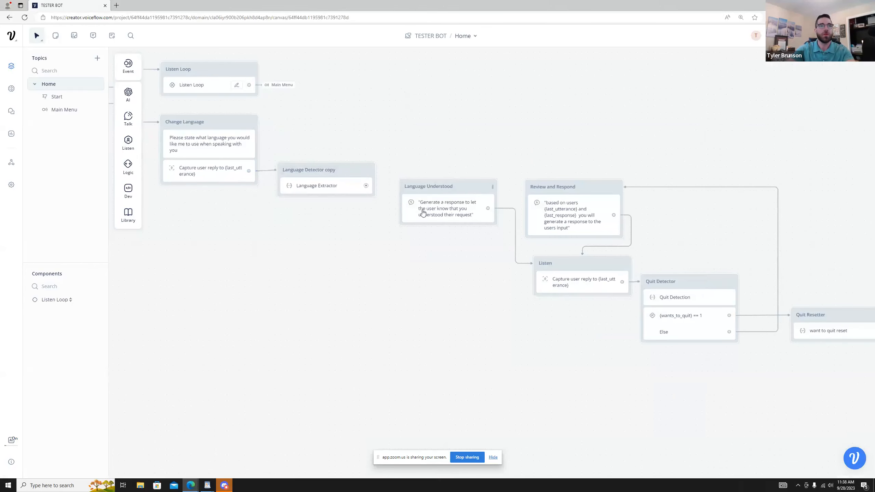
pyautogui.moveTo(365, 186); pyautogui.dragTo(413, 193)
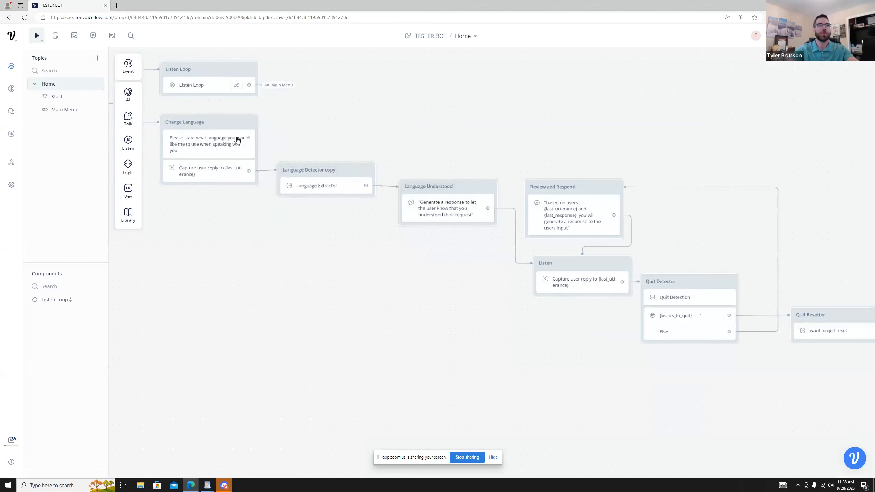
# Test Change Language with the duplicated Language Detector by answering "spanish", and return to the designer
pyautogui.click(251, 122)
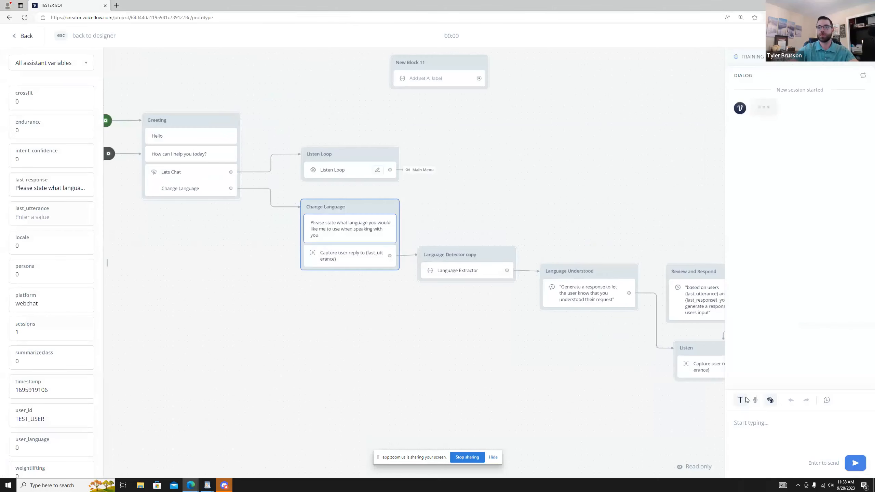
pyautogui.write('spanish')
pyautogui.press('Return')
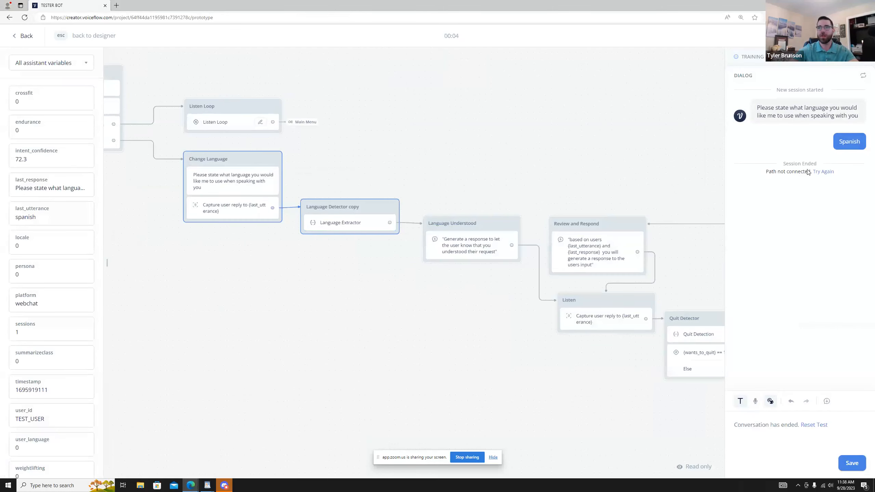
pyautogui.moveTo(365, 208); pyautogui.dragTo(367, 208)
pyautogui.press('Escape')
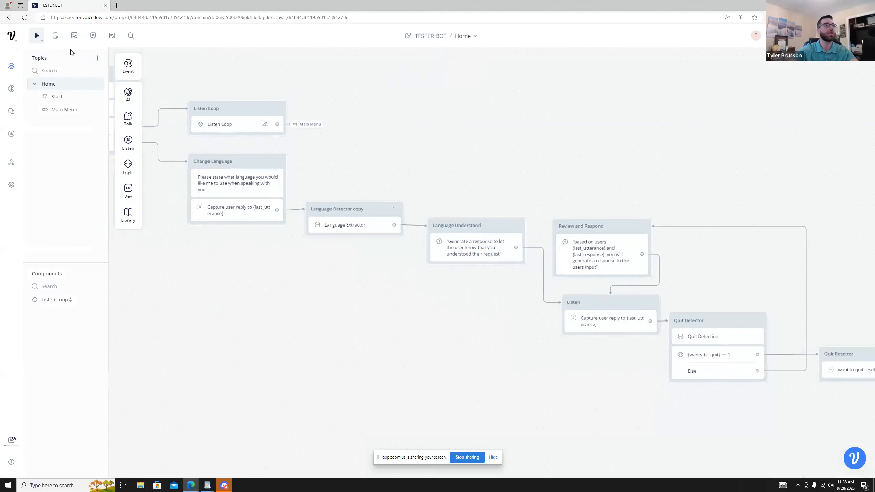
# Reload TESTER BOT from the assistants list and check the Language Extractor's Set AI settings in Language Detector copy
pyautogui.click(19, 39)
pyautogui.click(43, 61)
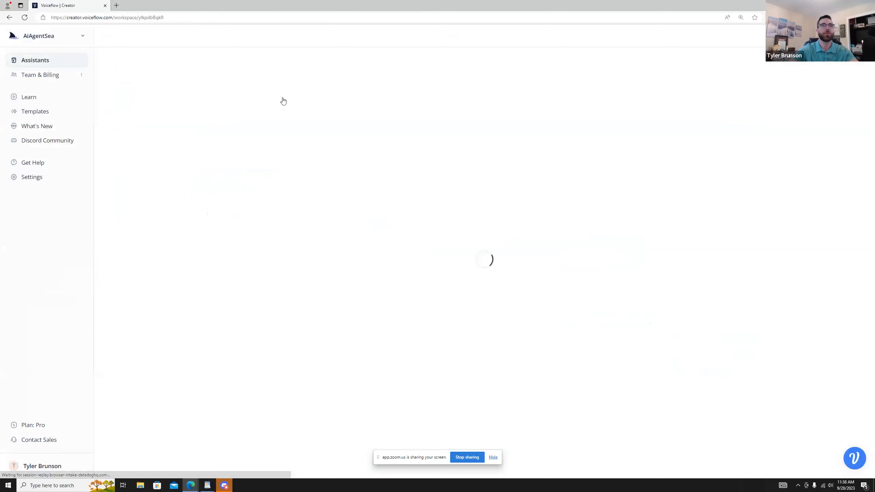
pyautogui.click(183, 162)
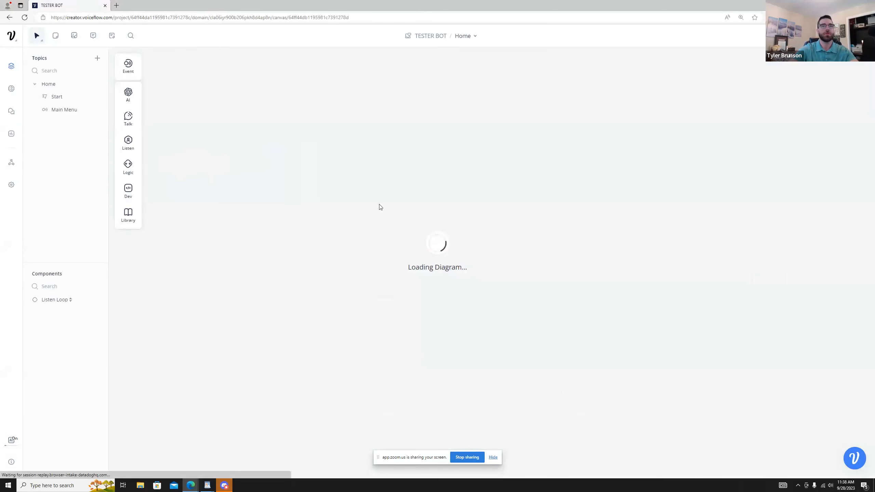
pyautogui.click(374, 225)
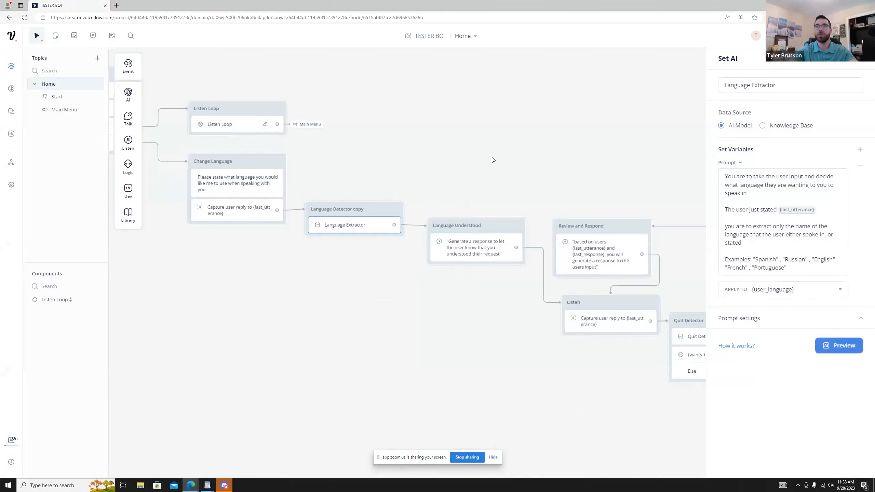
pyautogui.click(465, 170)
pyautogui.moveTo(465, 170); pyautogui.dragTo(581, 192)
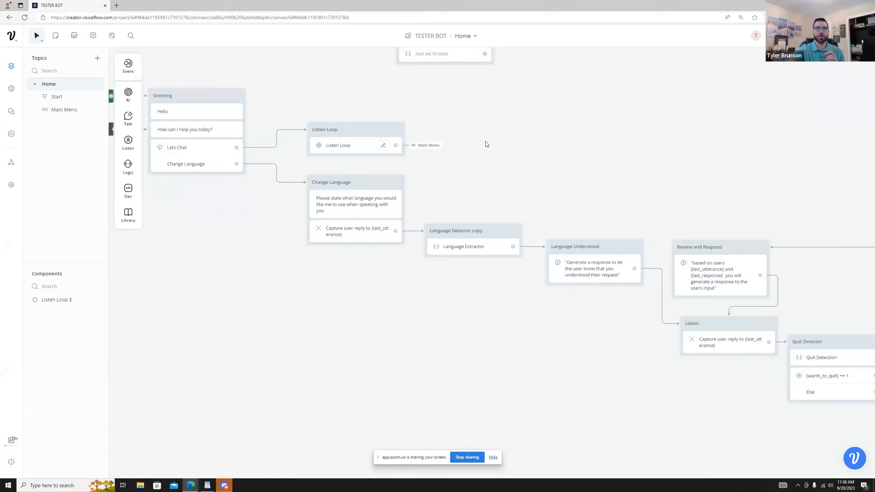
# Delete the unconnected New Block 11 holding the empty Set AI step above the Home flow
pyautogui.moveTo(486, 143); pyautogui.dragTo(509, 183)
pyautogui.click(476, 85)
pyautogui.press('Delete')
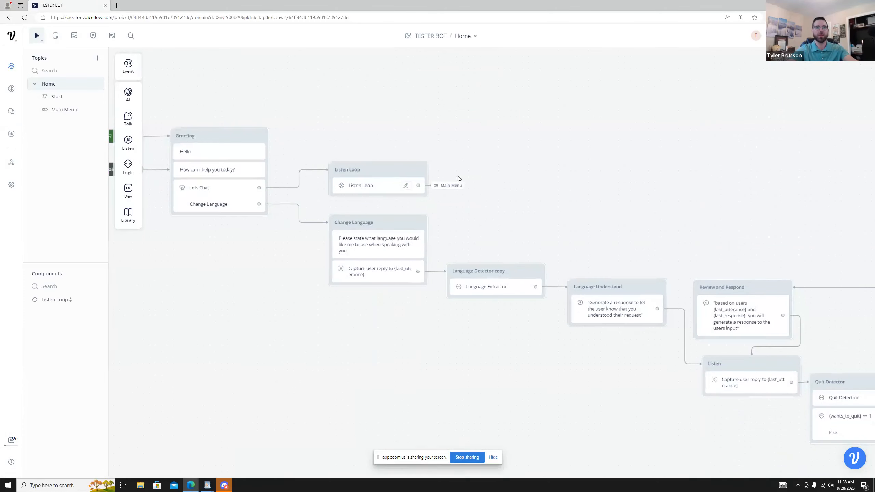
# Test the flow from the Change Language block with the answer "english", and return to the designer
pyautogui.click(420, 223)
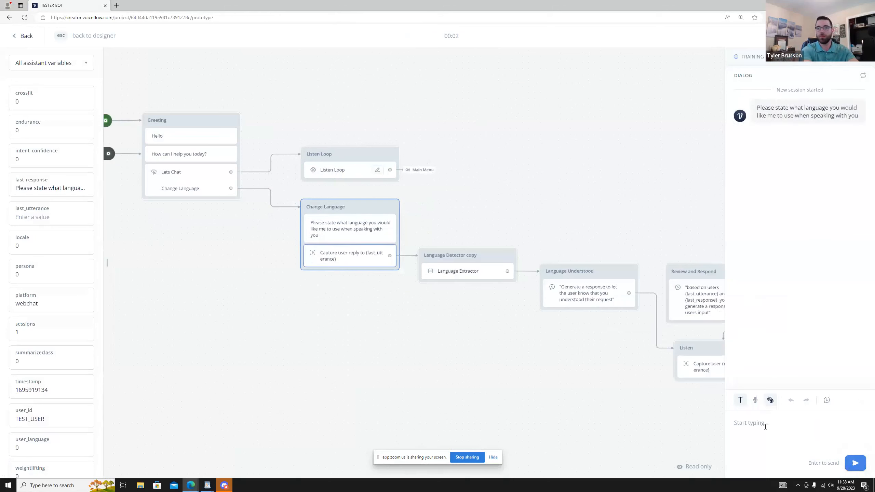
pyautogui.write('eng')
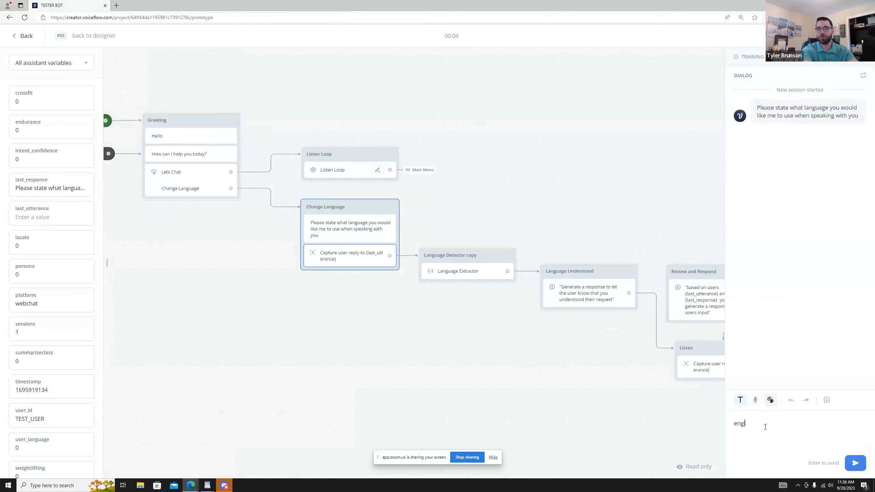
pyautogui.press('Return')
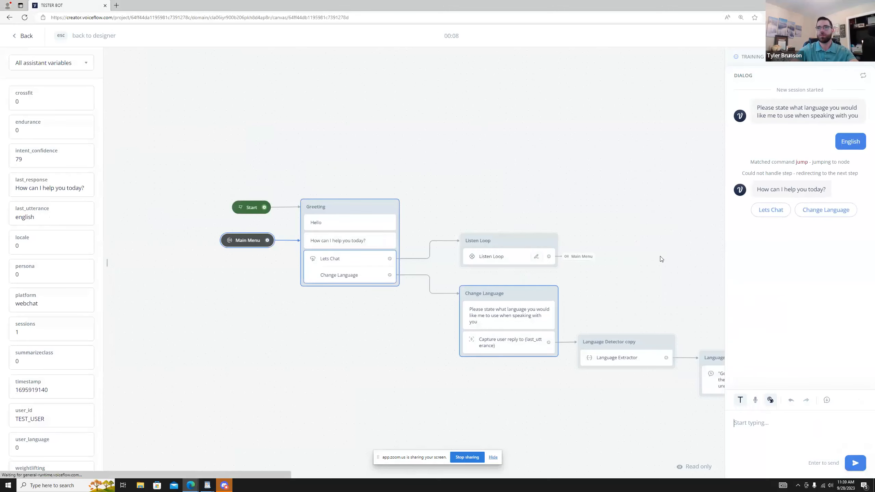
pyautogui.press('Escape')
# Repeat the Change Language test with "spanish" instead of "english", and return to the designer
pyautogui.click(498, 264)
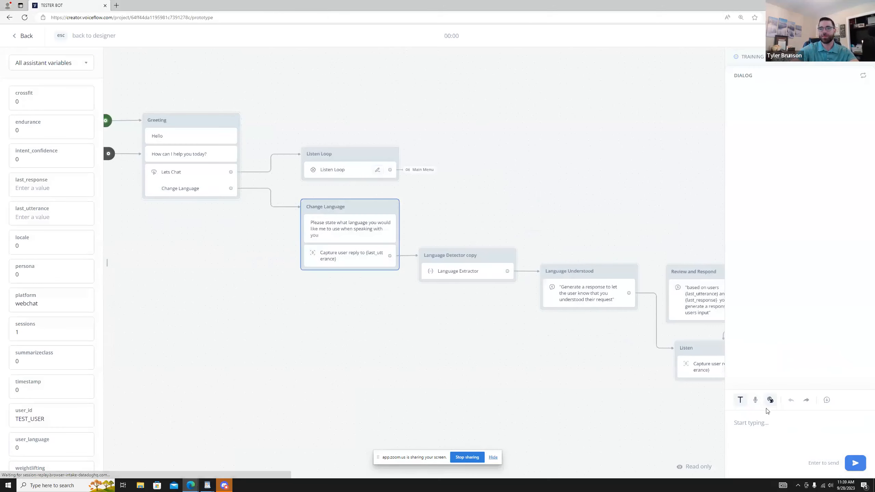
pyautogui.write('spanish')
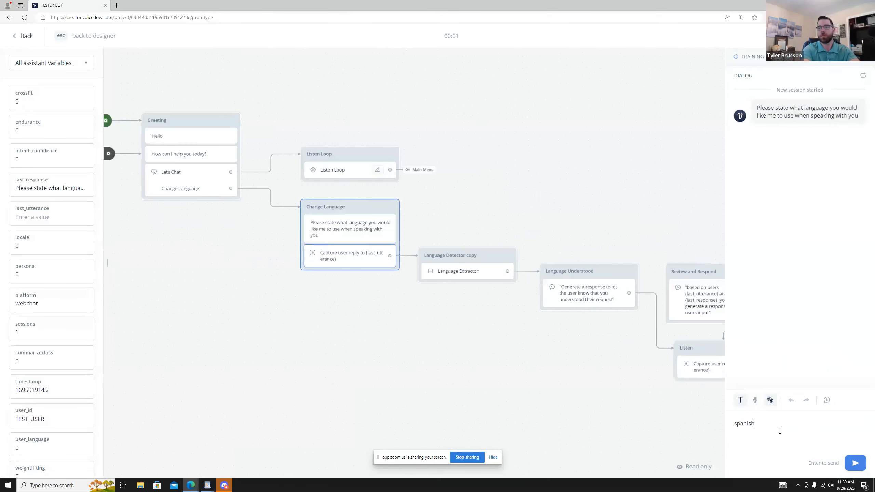
pyautogui.press('Return')
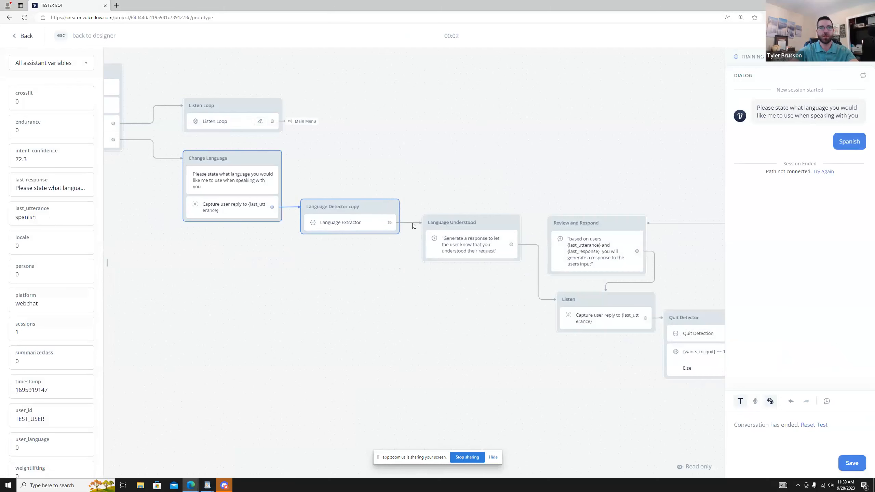
pyautogui.press('Escape')
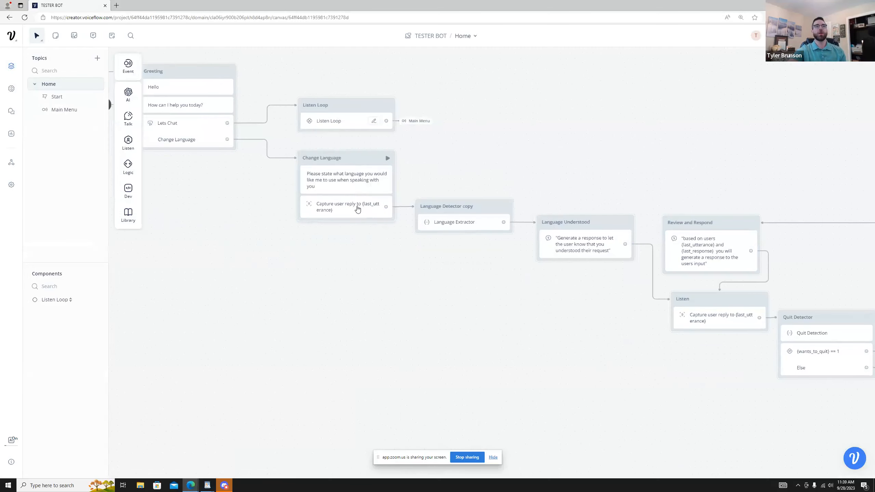
# Open the text step of the Change Language block that asks which language to use
pyautogui.click(343, 181)
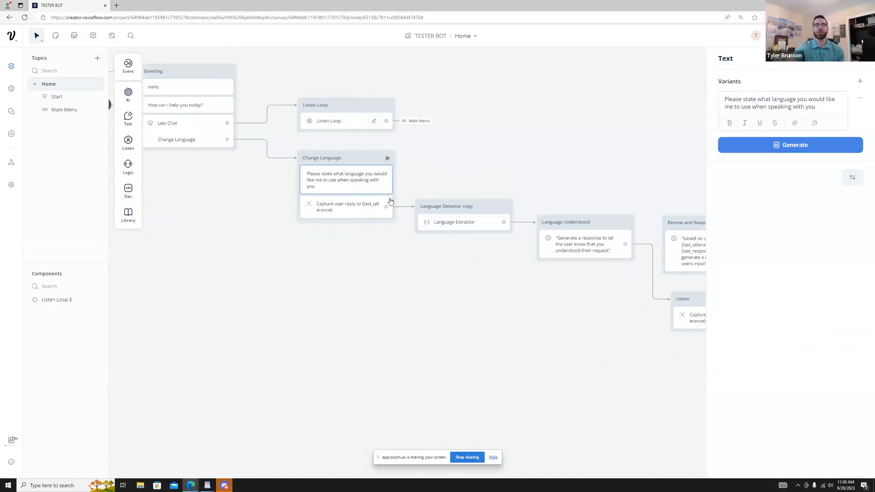
# Review the Change Language block's capture step and the Language Extractor's prompt, including its prompt settings
pyautogui.click(340, 210)
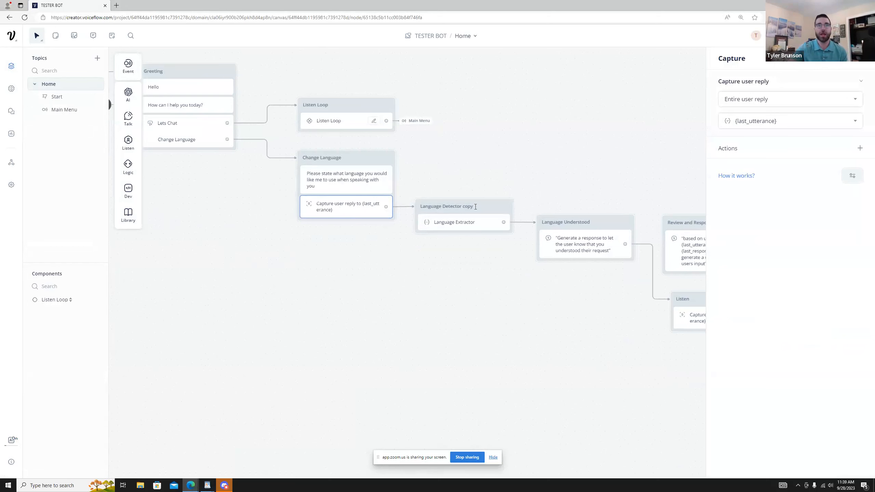
pyautogui.click(479, 222)
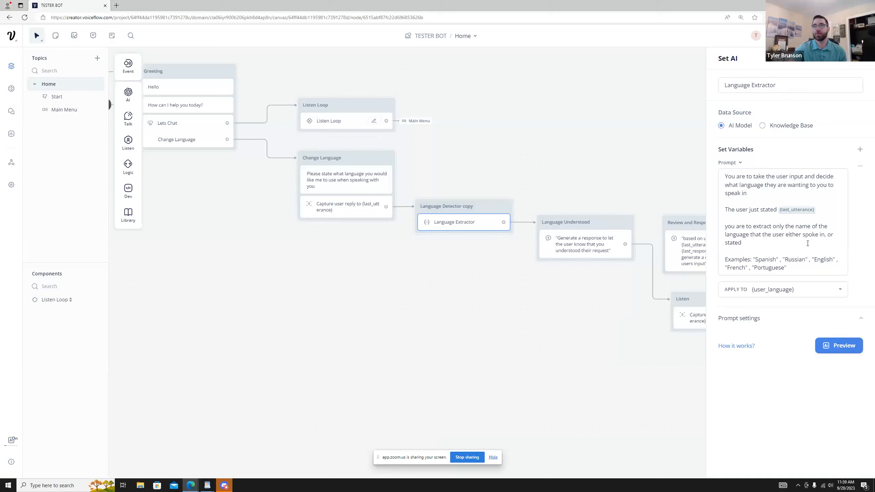
pyautogui.click(805, 318)
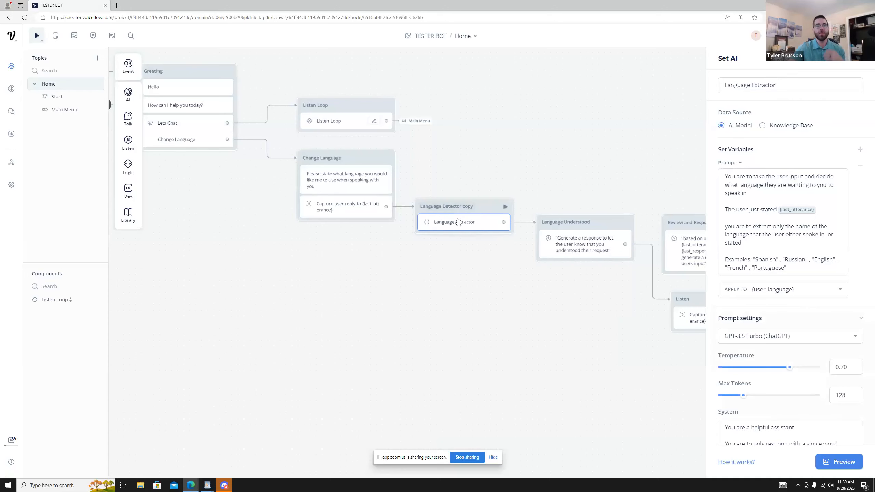
# Try bypassing the Language Detector copy block by removing its links and connecting the Change Language capture step directly to Language Understood
pyautogui.click(479, 210)
pyautogui.moveTo(480, 210); pyautogui.dragTo(459, 259)
pyautogui.click(515, 261)
pyautogui.press('Delete')
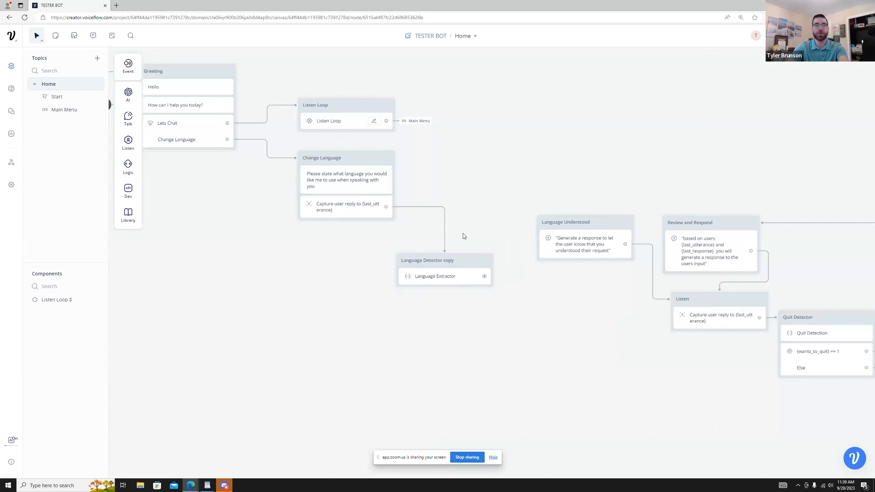
pyautogui.click(447, 230)
pyautogui.press('Delete')
pyautogui.moveTo(386, 207); pyautogui.dragTo(541, 224)
# Run a test from the Change Language block and answer the language question with "spanish"
pyautogui.click(390, 158)
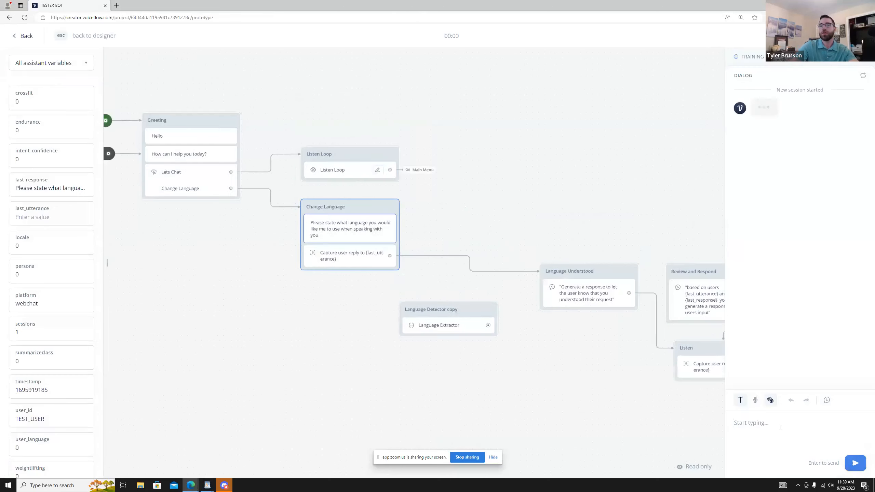
pyautogui.write('spanish')
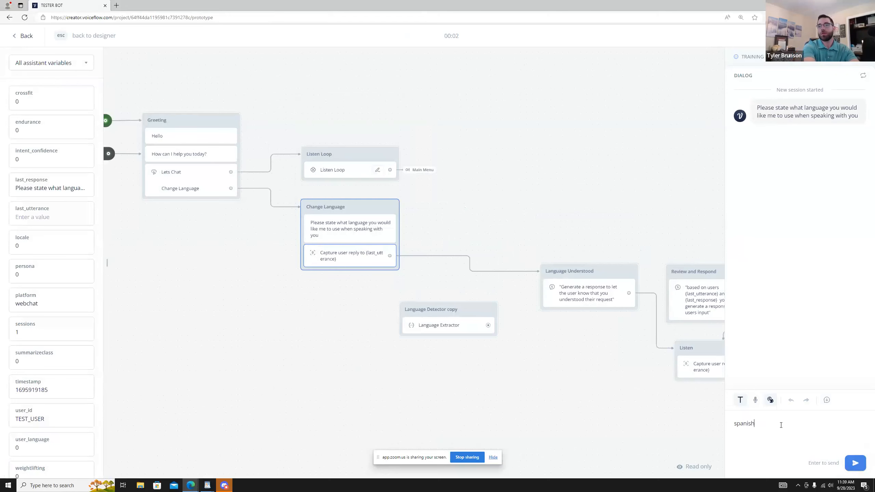
pyautogui.press('Return')
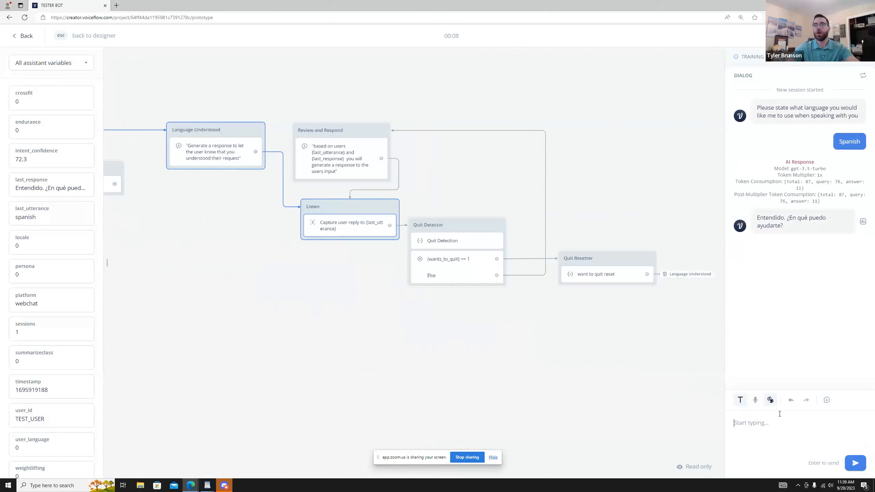
# Ask the assistant "how long is a football field" in the running test
pyautogui.write('ho')
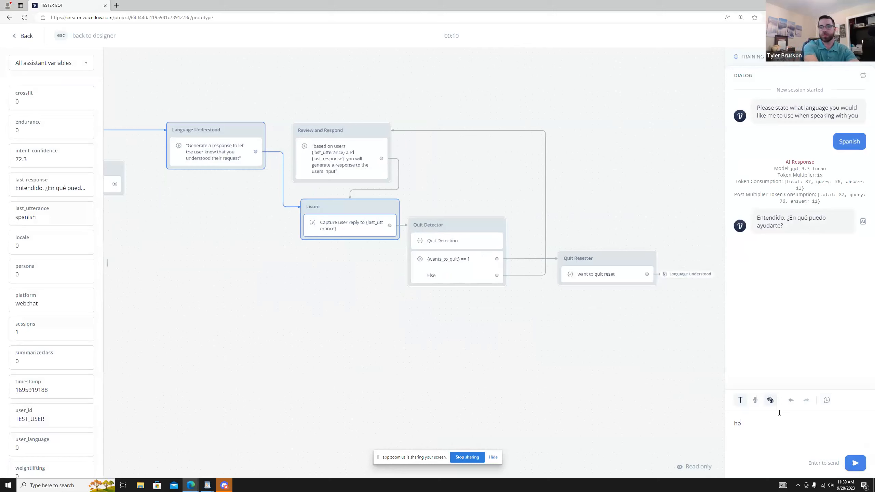
pyautogui.write('w long is a football fi')
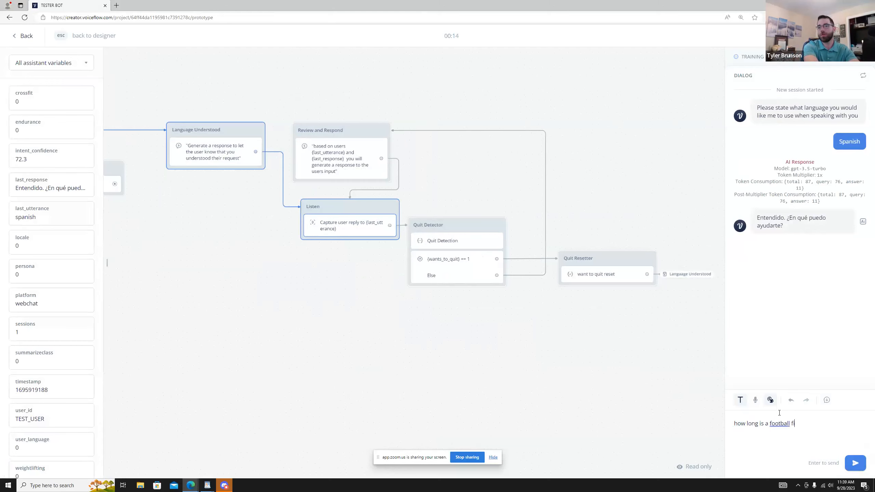
pyautogui.write('eld')
pyautogui.press('Return')
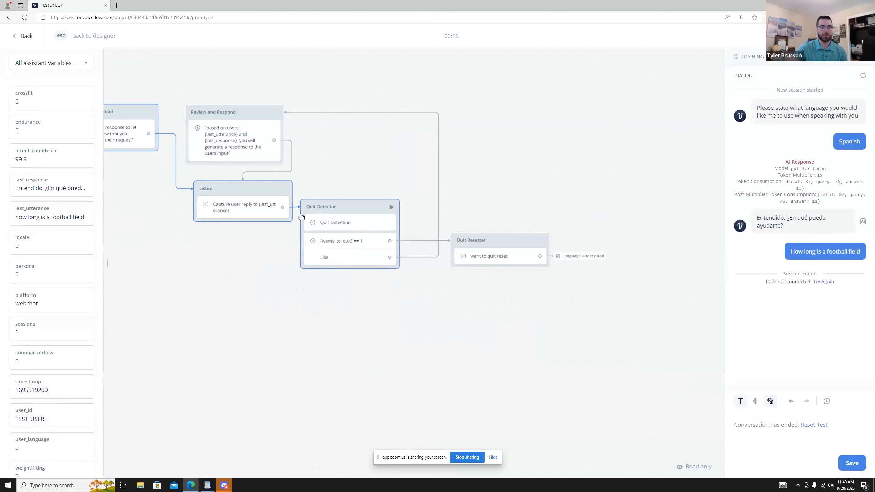
# Return to the designer and rewire the flow from the Change Language capture step through Language Detector copy to Language Understood
pyautogui.click(336, 224)
pyautogui.moveTo(256, 297); pyautogui.dragTo(456, 314)
pyautogui.scroll(-3, 382, 308)
pyautogui.moveTo(382, 307); pyautogui.dragTo(482, 318)
pyautogui.scroll(2, 374, 295)
pyautogui.moveTo(409, 254); pyautogui.dragTo(447, 295)
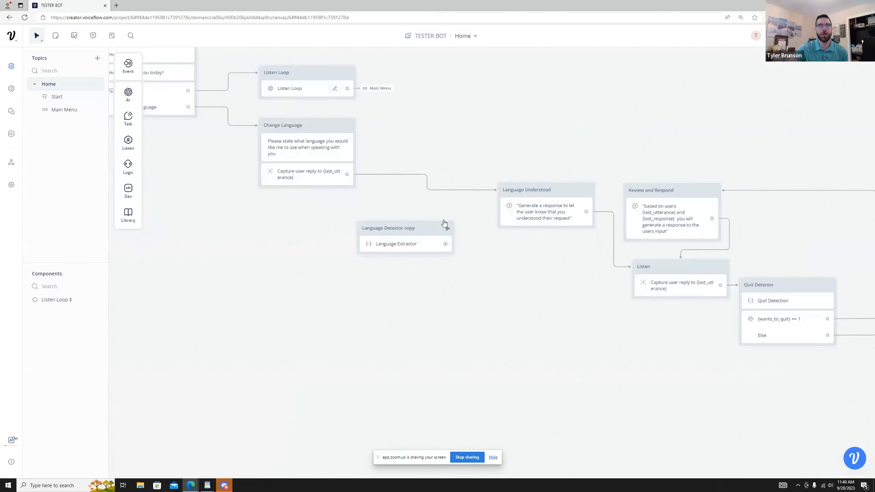
pyautogui.press('Delete')
pyautogui.moveTo(423, 230); pyautogui.dragTo(441, 167)
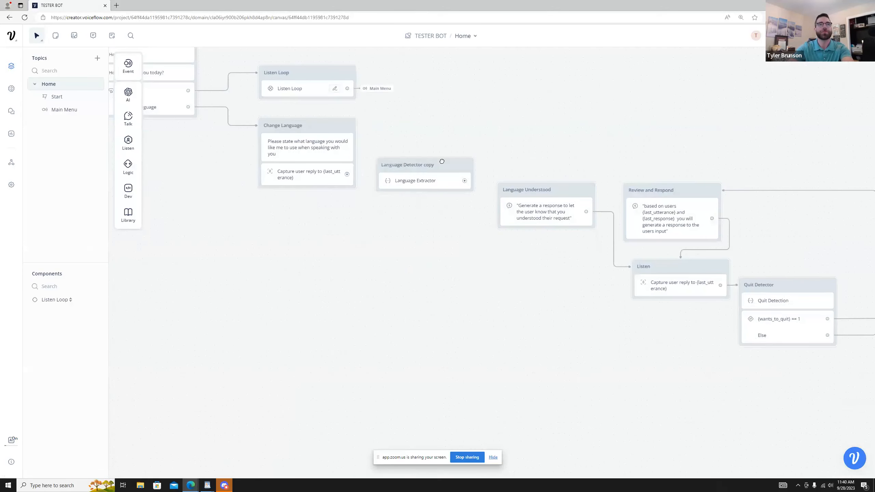
pyautogui.moveTo(348, 174); pyautogui.dragTo(517, 207)
# Set the Language Extractor step's AI model to Claude Instant 1.2
pyautogui.click(429, 181)
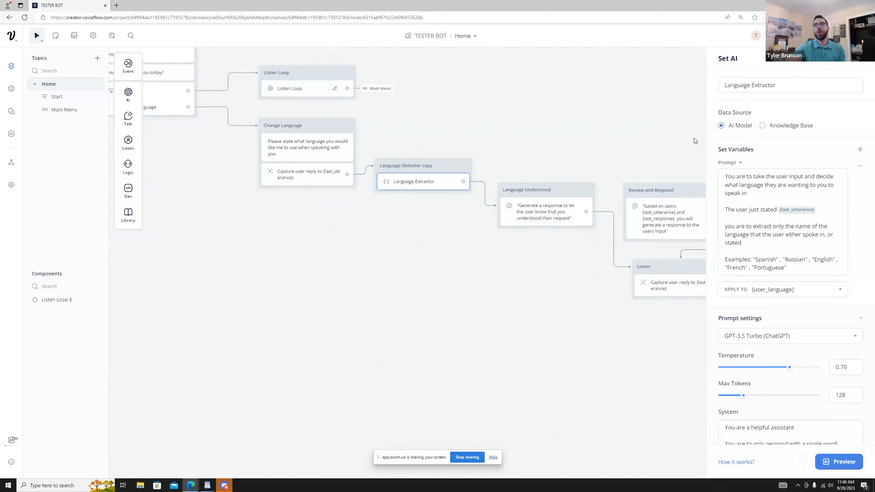
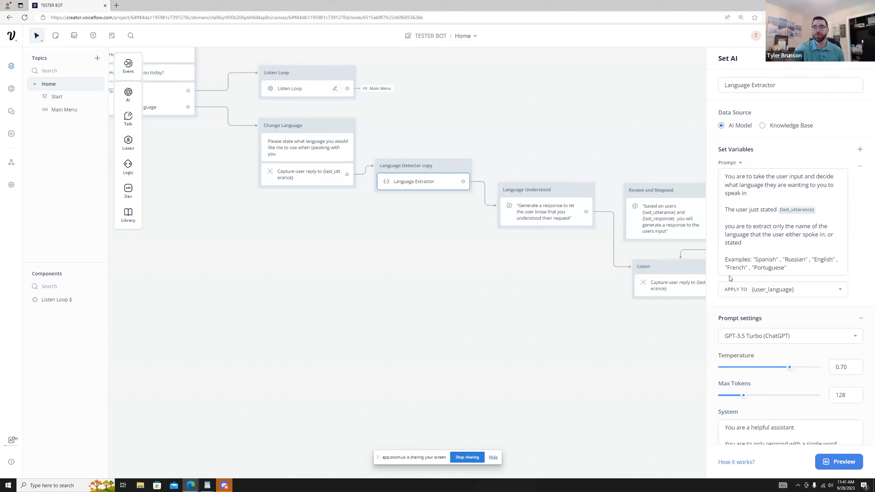
pyautogui.scroll(-1, 787, 329)
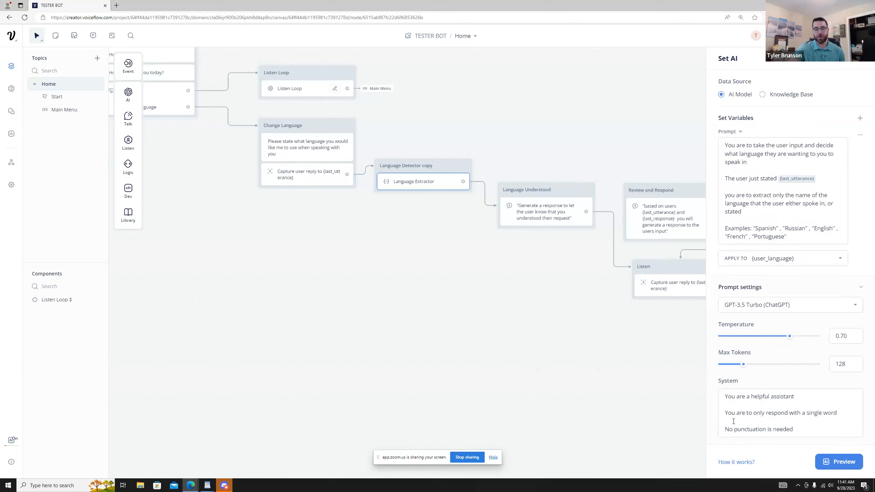
pyautogui.moveTo(737, 385)
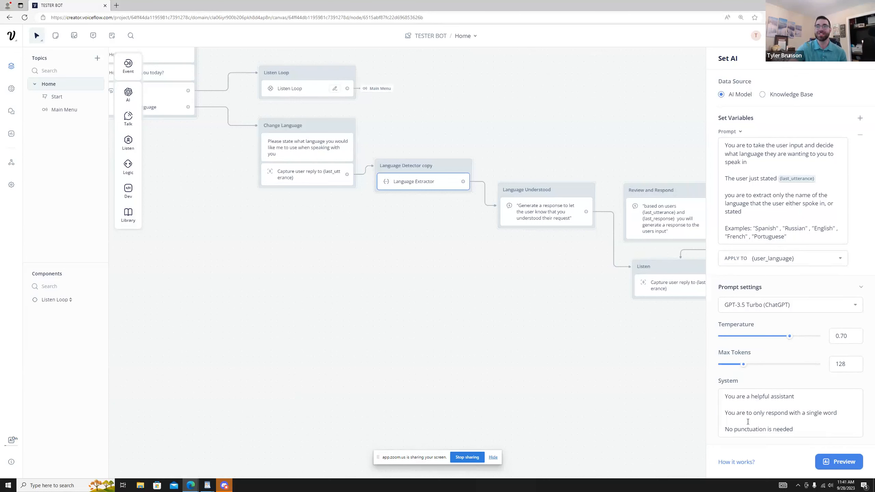
pyautogui.click(722, 310)
pyautogui.click(762, 357)
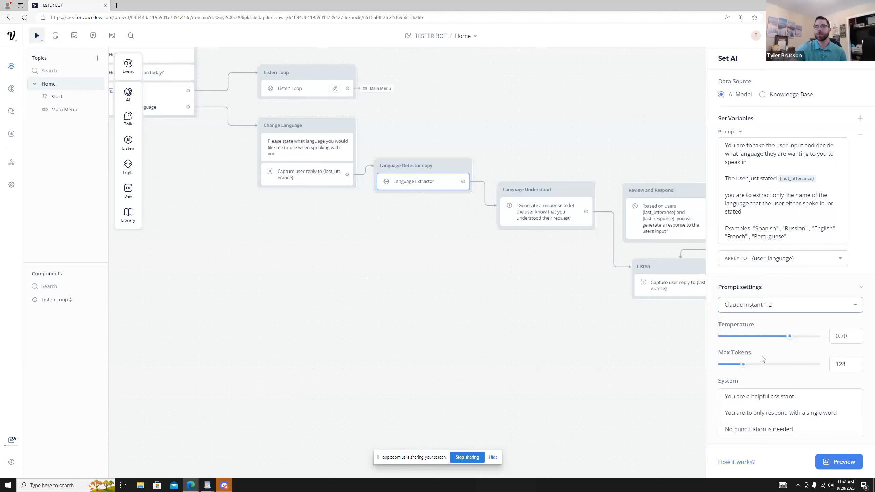
pyautogui.click(461, 294)
# Examine the prompts, models and system instructions of the Quit Detection, Language Understood, and Review and Respond steps
pyautogui.moveTo(709, 316); pyautogui.dragTo(590, 285)
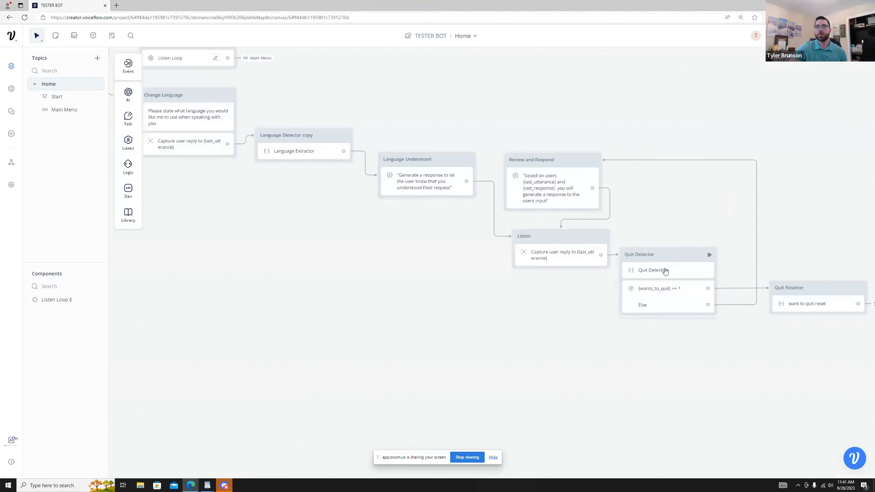
pyautogui.click(665, 271)
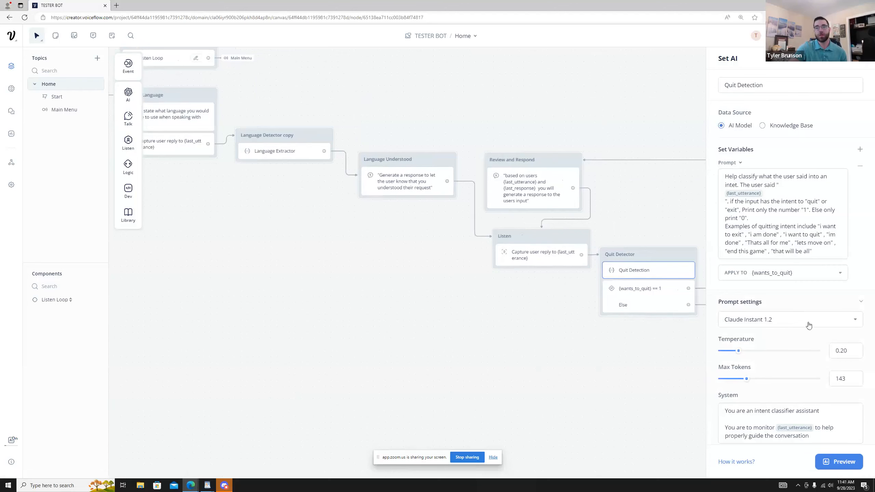
pyautogui.click(337, 314)
pyautogui.moveTo(337, 314); pyautogui.dragTo(489, 336)
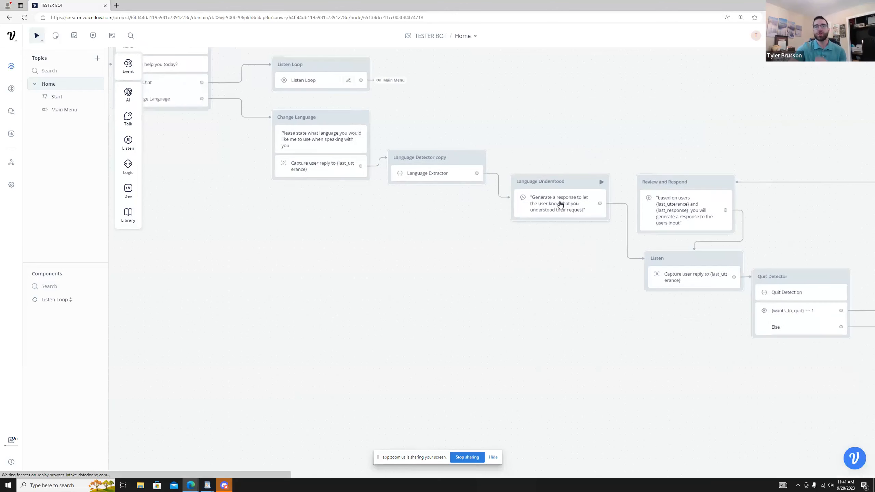
pyautogui.click(560, 205)
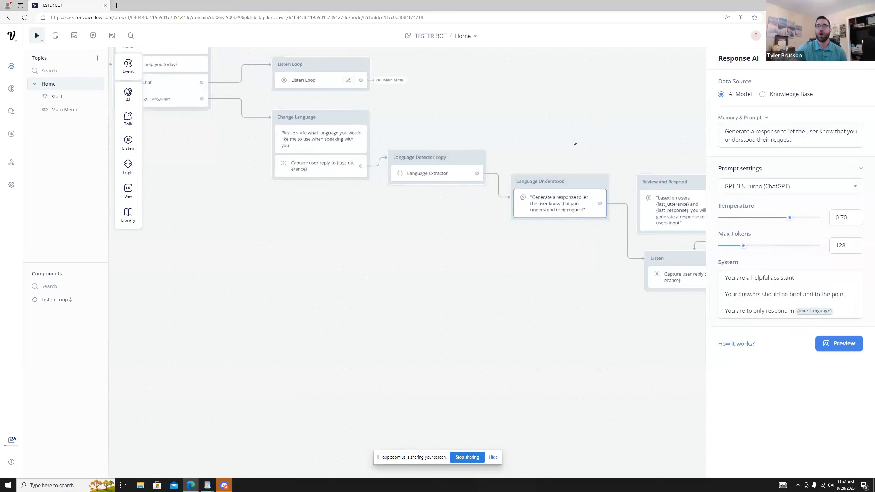
pyautogui.moveTo(574, 140); pyautogui.dragTo(439, 115)
pyautogui.moveTo(500, 287); pyautogui.dragTo(351, 280)
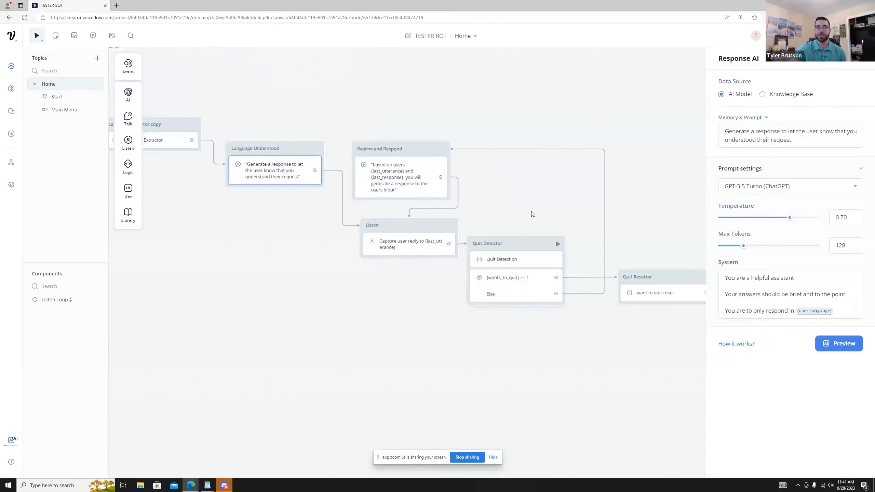
pyautogui.click(400, 174)
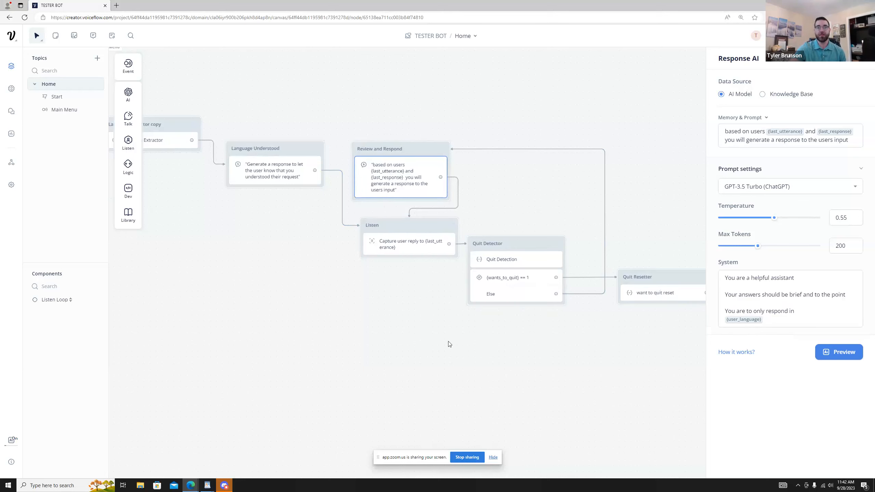
# Look over the whole Home flow, from Start and Greeting through the language branch to Quit Detector and Quit Resetter
pyautogui.scroll(-3, 447, 344)
pyautogui.moveTo(372, 318); pyautogui.dragTo(682, 383)
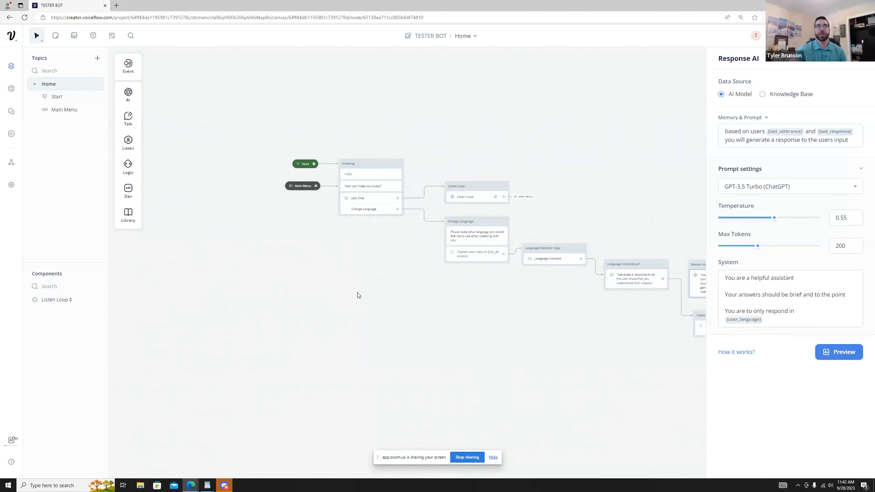
pyautogui.scroll(2, 358, 295)
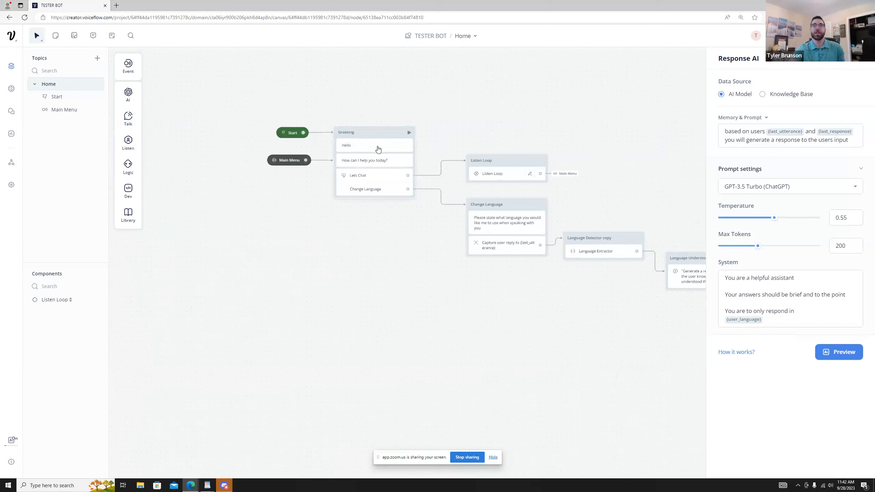
pyautogui.moveTo(595, 333); pyautogui.dragTo(311, 280)
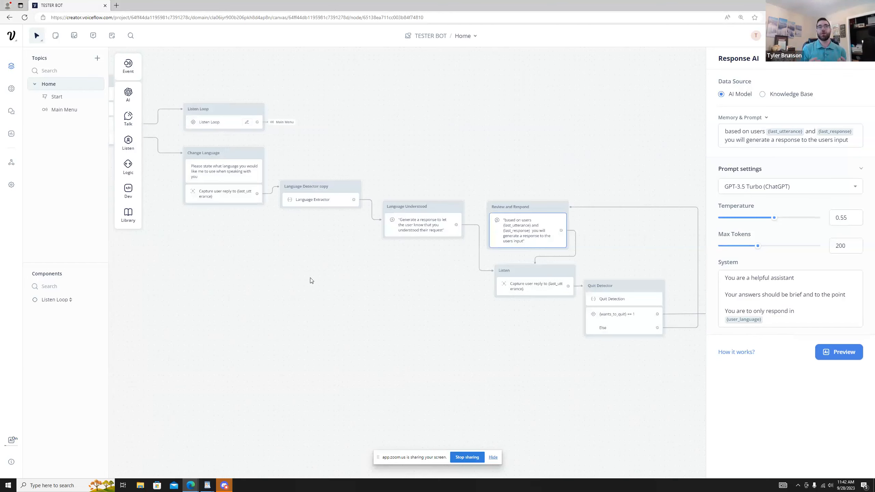
pyautogui.scroll(-3, 350, 276)
pyautogui.scroll(-1, 422, 302)
pyautogui.moveTo(300, 316); pyautogui.dragTo(464, 309)
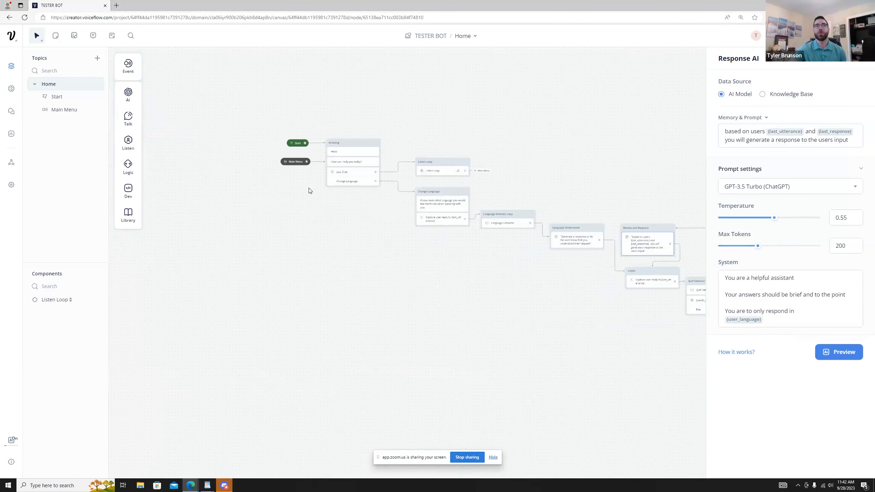
pyautogui.moveTo(351, 118); pyautogui.dragTo(347, 153)
pyautogui.moveTo(299, 119); pyautogui.dragTo(326, 173)
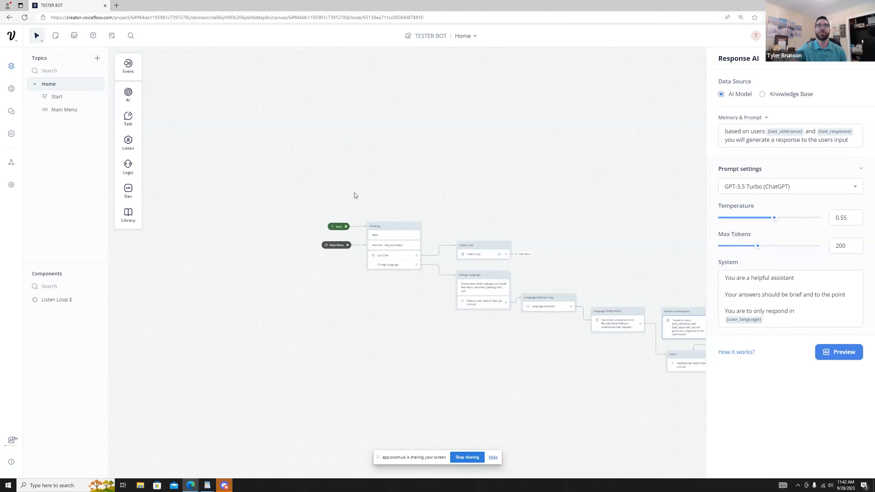
pyautogui.moveTo(430, 380); pyautogui.dragTo(352, 189)
pyautogui.moveTo(393, 265); pyautogui.dragTo(520, 319)
pyautogui.hscroll(8, 549, 303)
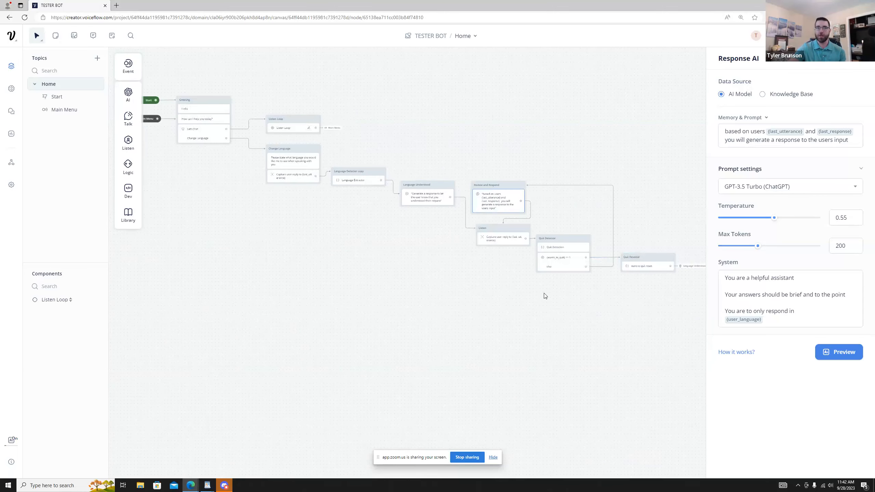
pyautogui.scroll(2, 541, 299)
pyautogui.moveTo(463, 279); pyautogui.dragTo(623, 315)
pyautogui.click(378, 246)
pyautogui.moveTo(317, 213); pyautogui.dragTo(440, 277)
# Reload the project, run a test of the assistant from Start, and choose the Lets Chat option
pyautogui.click(23, 19)
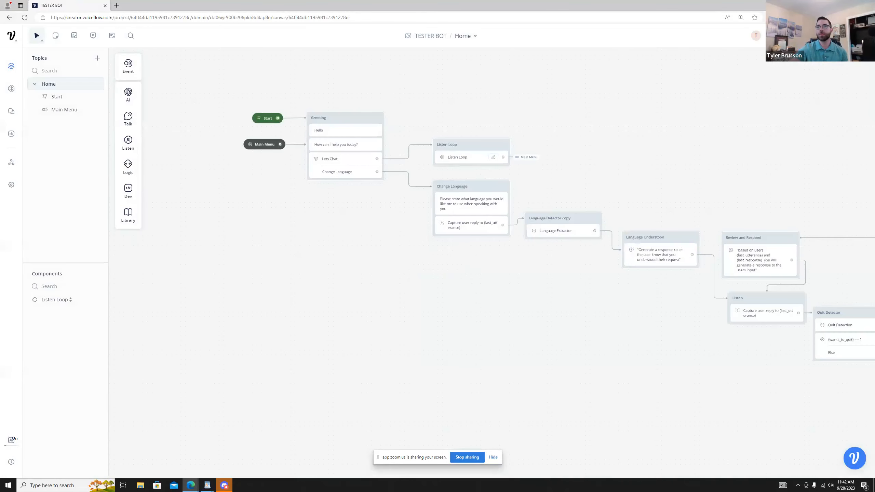
pyautogui.click(801, 36)
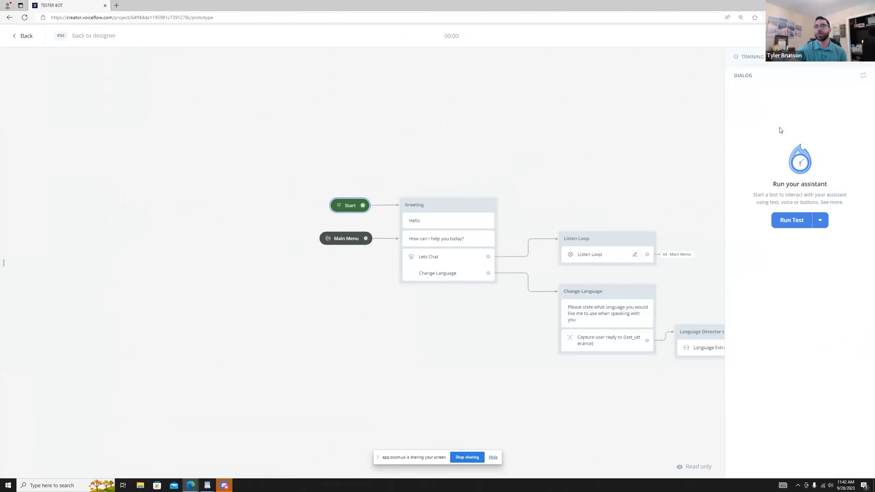
pyautogui.click(791, 222)
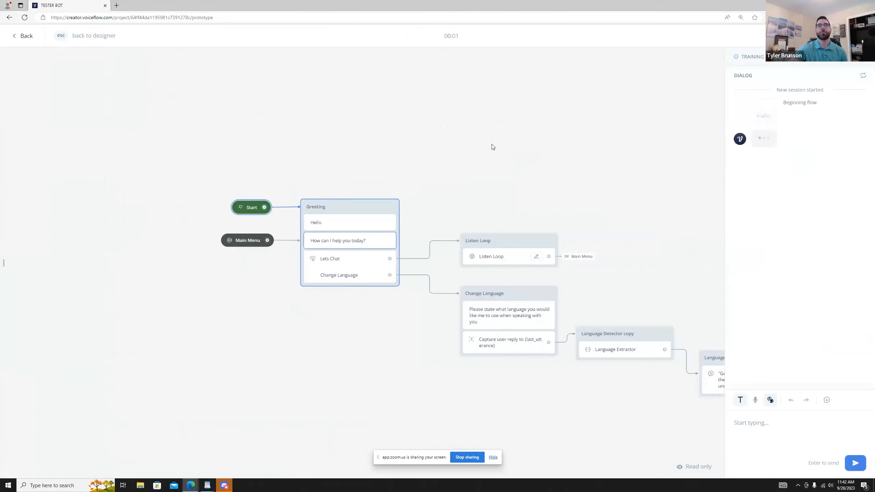
pyautogui.click(771, 159)
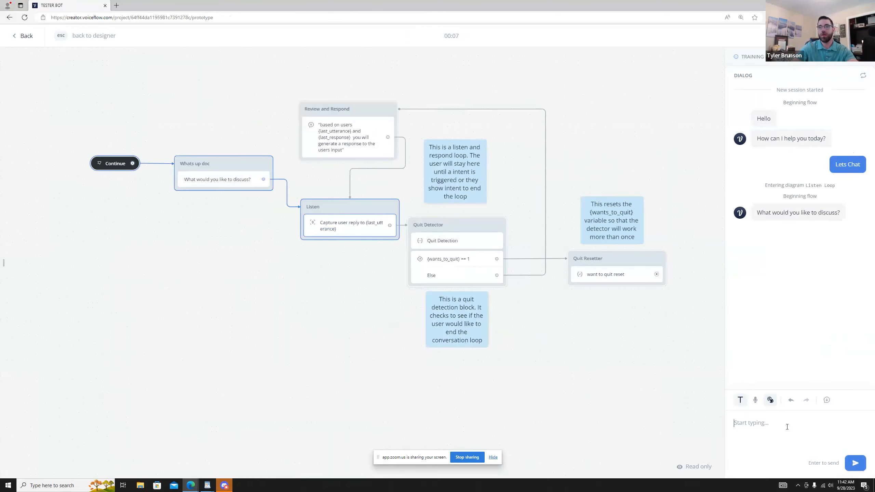
# Ask the assistant "how tall is the empire st building" in the Listen Loop conversation
pyautogui.write('how')
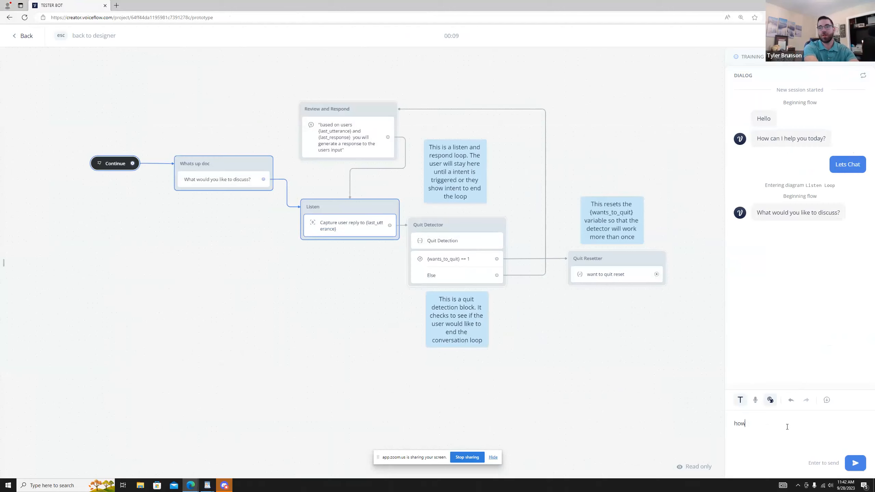
pyautogui.write(' tall is the empire st building')
pyautogui.press('Return')
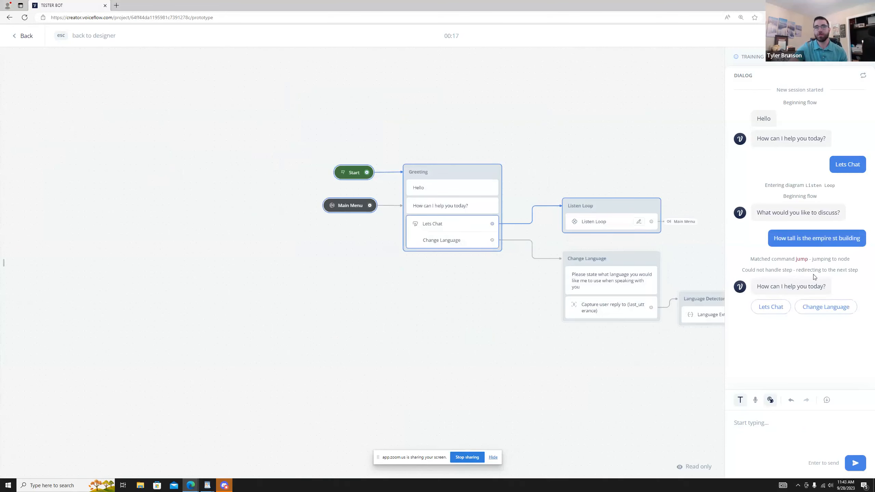
# Look over the flow path in the test run, leave the test, and view the Home flow in the designer
pyautogui.moveTo(572, 357); pyautogui.dragTo(377, 299)
pyautogui.scroll(-2, 377, 299)
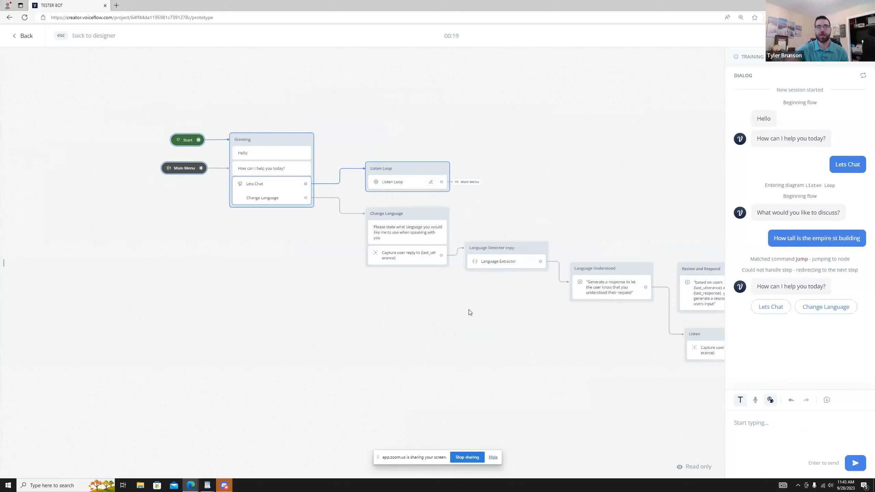
pyautogui.moveTo(489, 343); pyautogui.dragTo(394, 287)
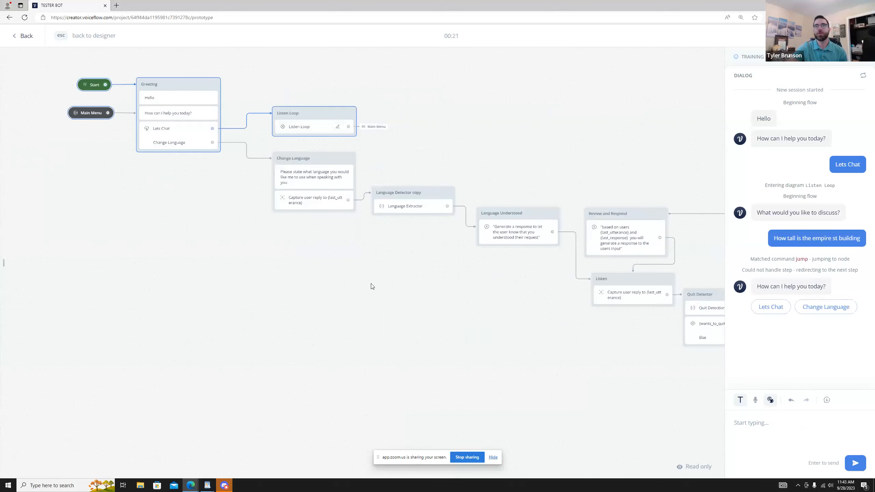
pyautogui.scroll(-1, 371, 284)
pyautogui.press('Escape')
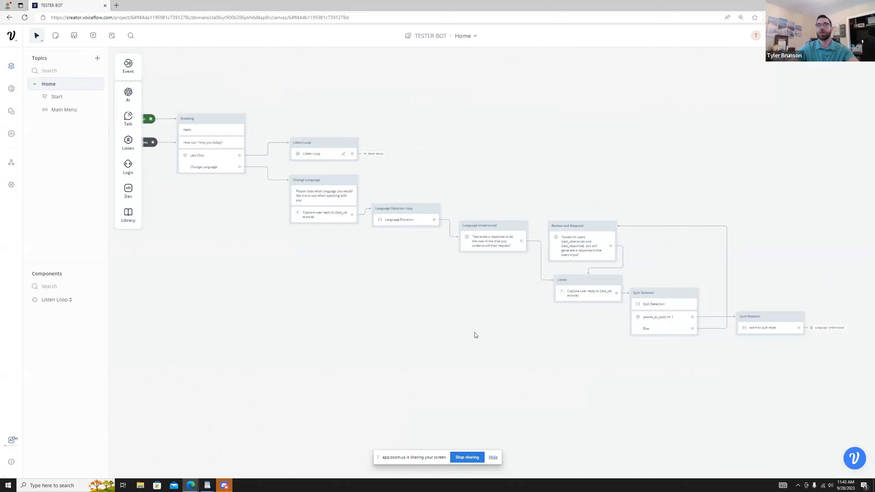
pyautogui.moveTo(239, 304); pyautogui.dragTo(389, 322)
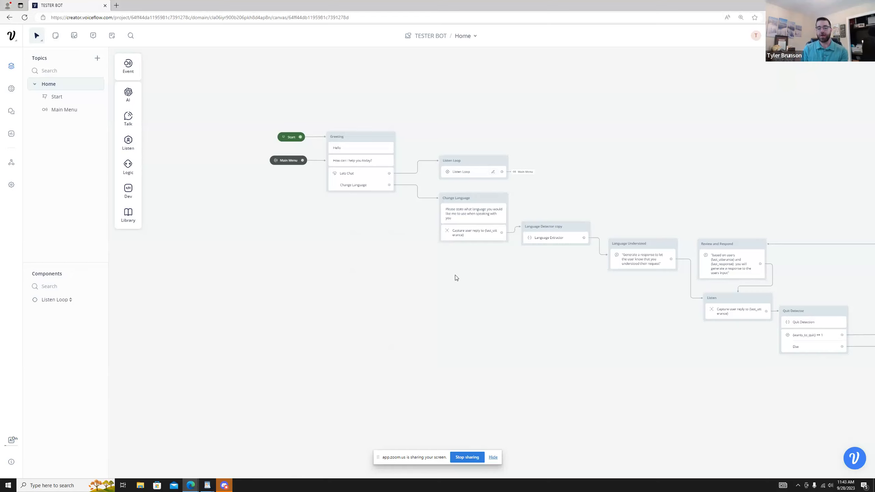
# Examine the Language Extractor's prompt and its system instructions on single-word answers and punctuation
pyautogui.click(555, 244)
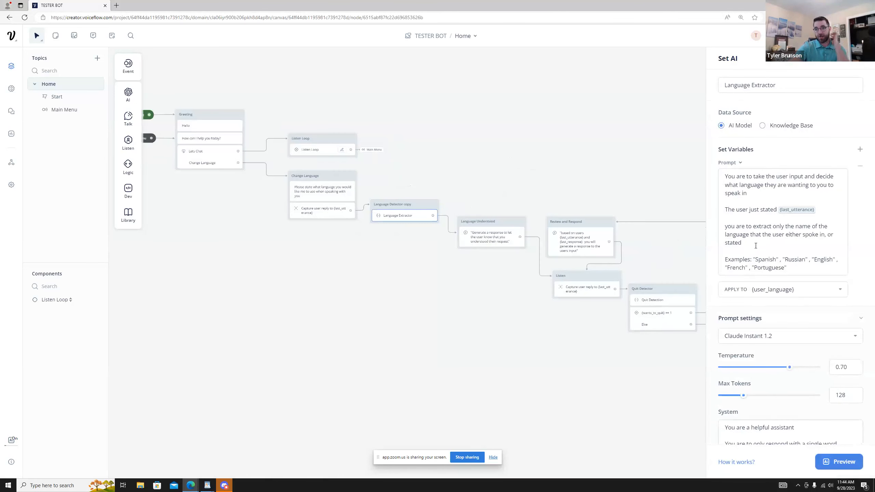
pyautogui.scroll(-1, 756, 245)
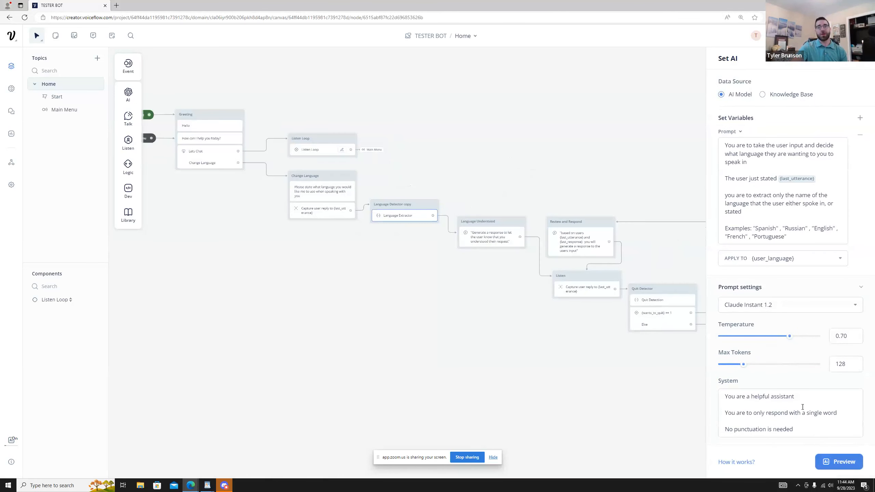
pyautogui.moveTo(837, 415); pyautogui.dragTo(724, 416)
pyautogui.click(816, 431)
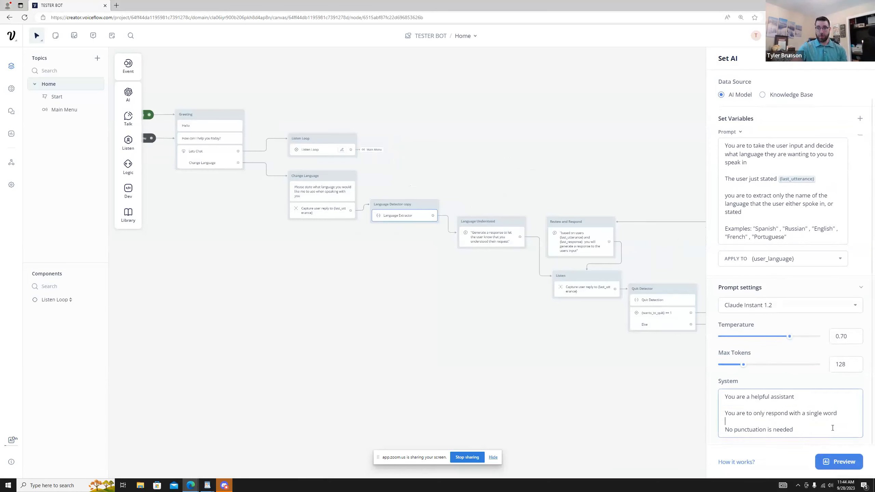
pyautogui.moveTo(817, 429); pyautogui.dragTo(724, 428)
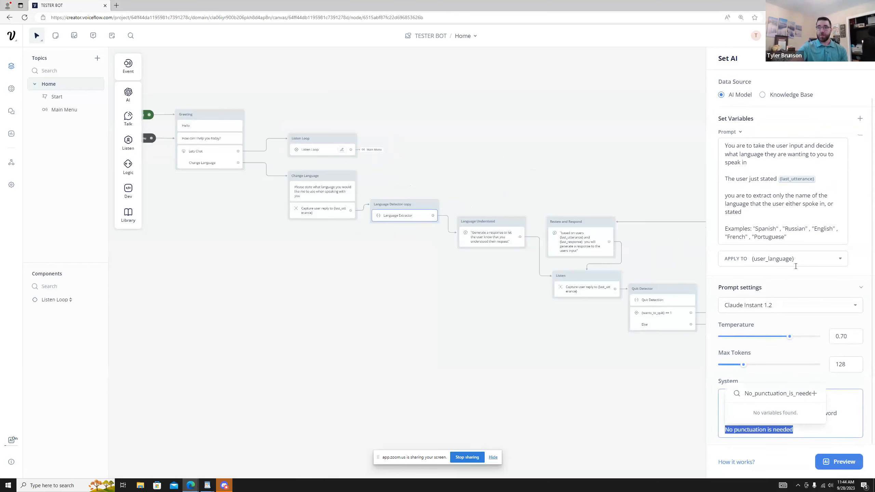
# Preview the Language Extractor with last_utterance set to "i want you to speak in spanish", and close the result
pyautogui.click(839, 462)
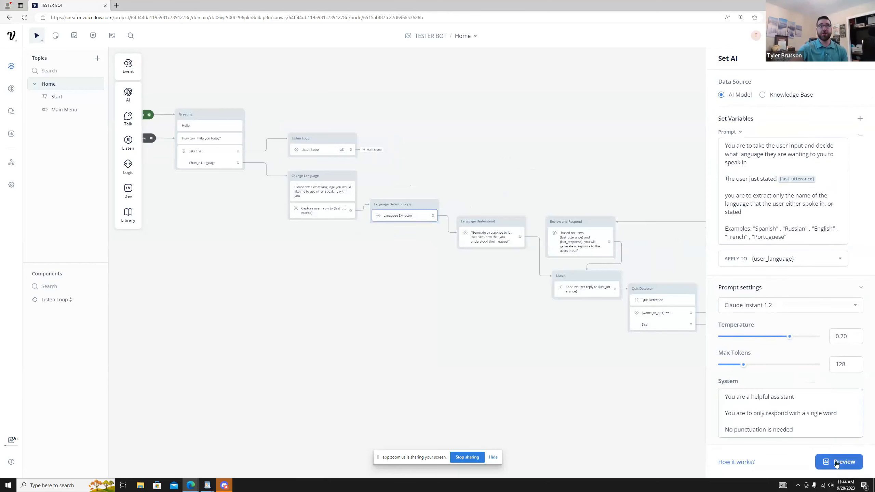
pyautogui.moveTo(495, 72); pyautogui.dragTo(358, 78)
pyautogui.press('BackSpace')
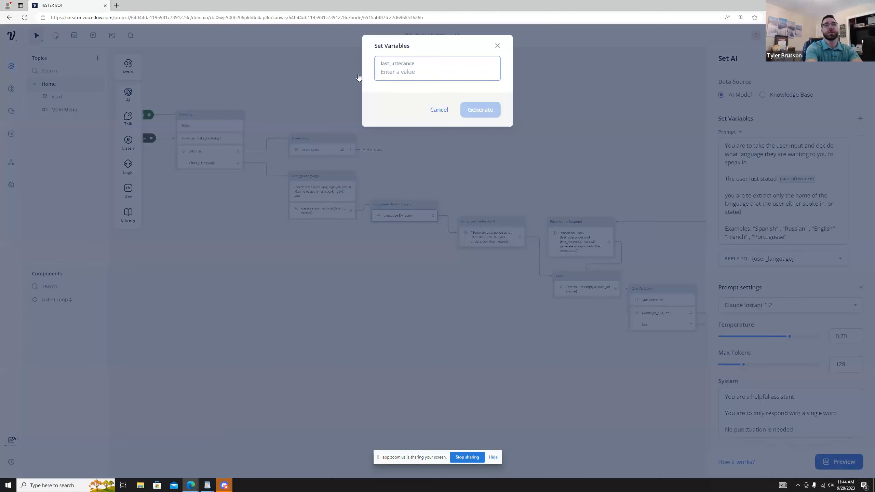
pyautogui.write('i want ')
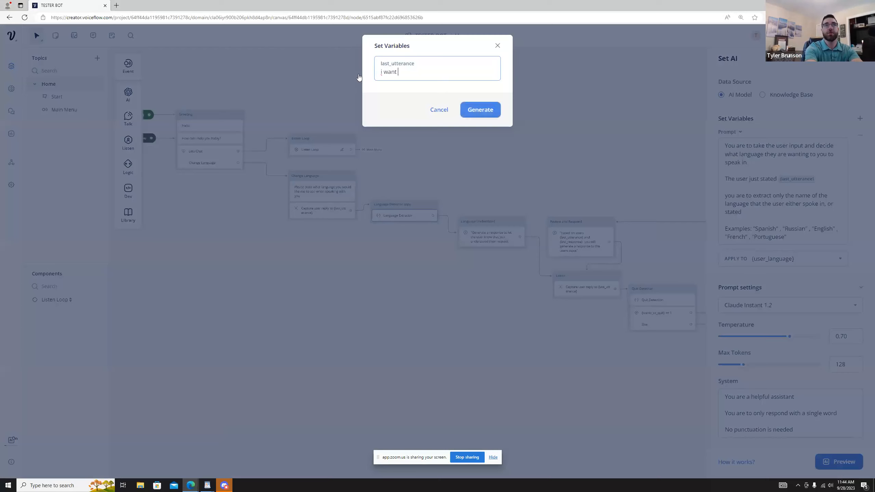
pyautogui.write('you to speak in spanish')
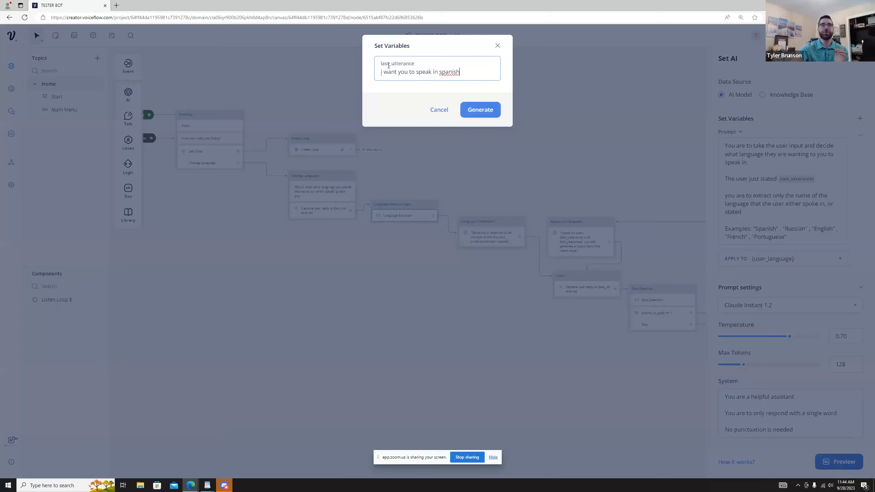
pyautogui.click(467, 110)
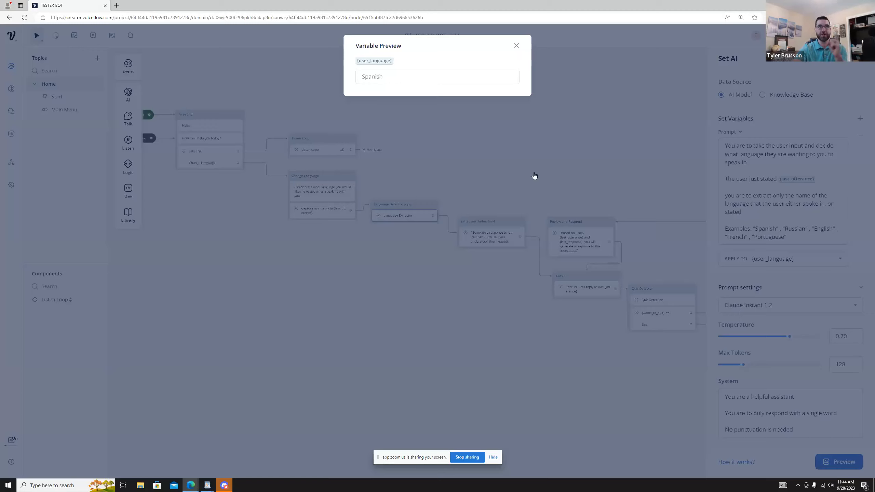
pyautogui.click(517, 46)
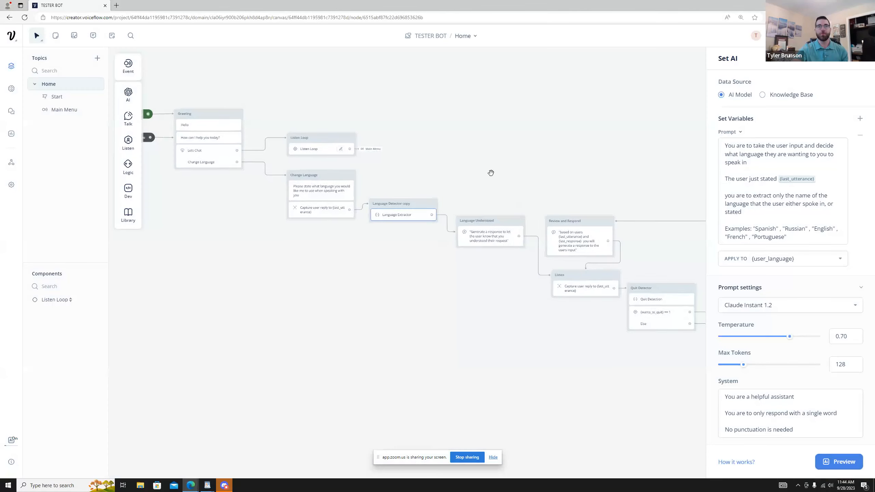
# Review the Language Understood response settings and open the Quit Detection step in the Quit Detector block
pyautogui.click(440, 203)
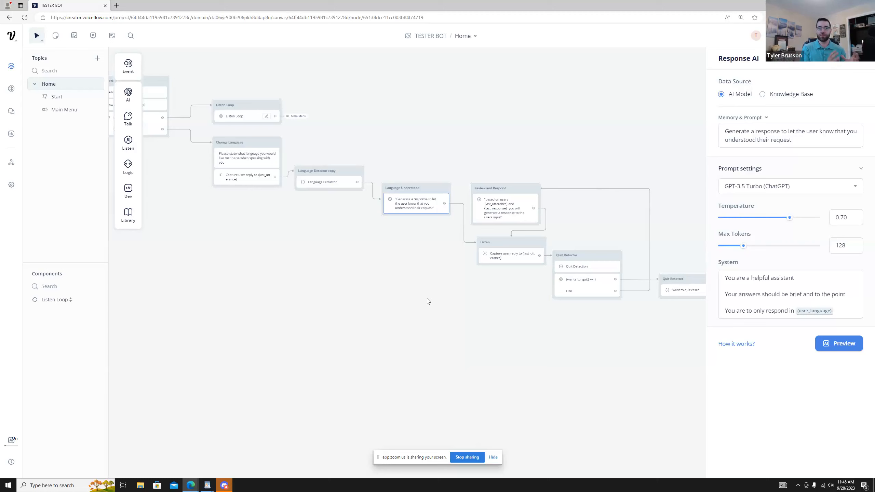
pyautogui.click(397, 282)
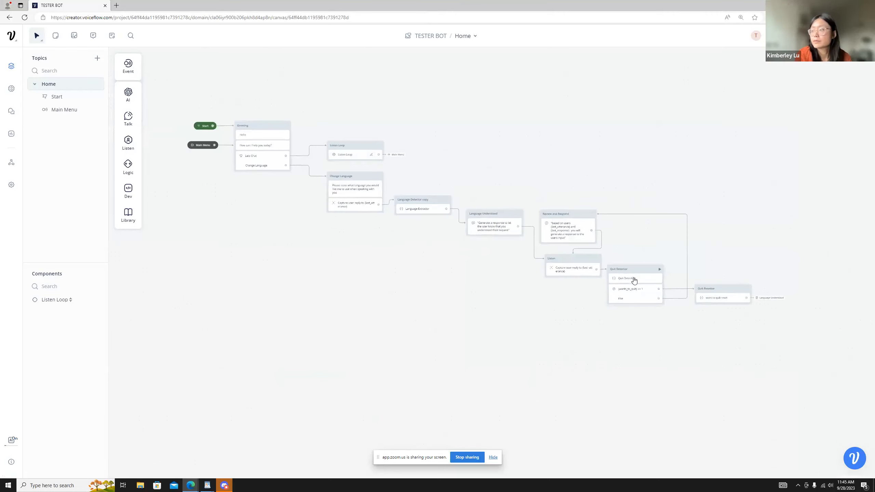
pyautogui.click(631, 280)
pyautogui.moveTo(611, 351); pyautogui.dragTo(448, 322)
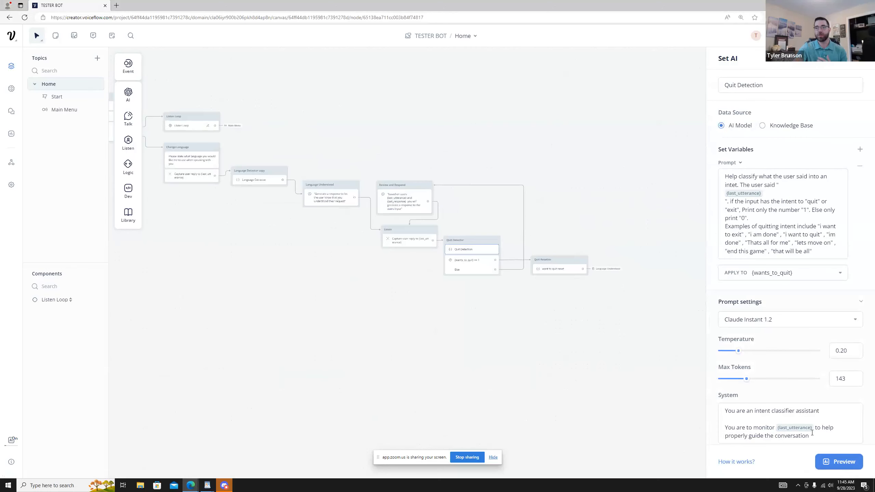
# Preview Quit Detection with last_utterance set to "i want to quit", and close the result
pyautogui.click(844, 462)
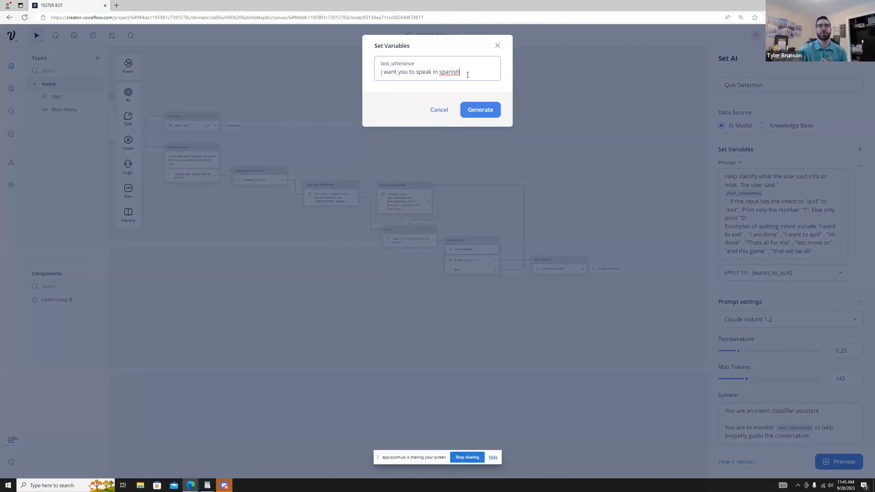
pyautogui.moveTo(464, 72); pyautogui.dragTo(365, 73)
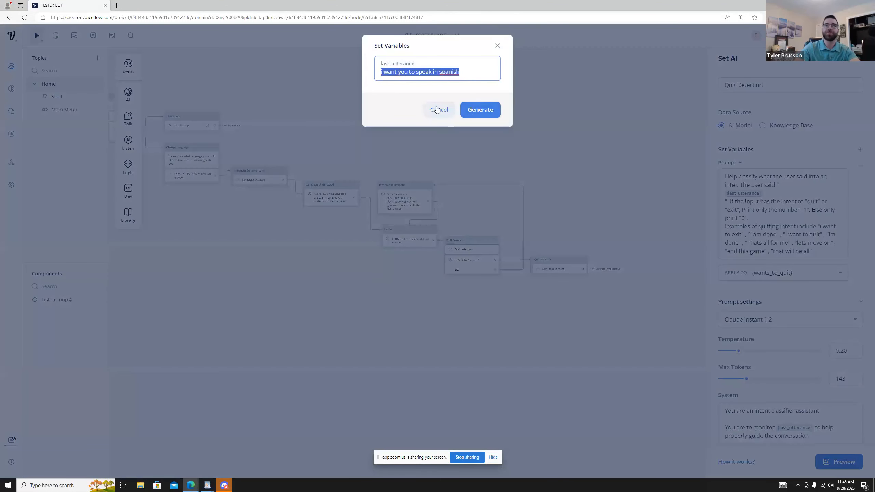
pyautogui.write('i want to quit')
pyautogui.click(482, 110)
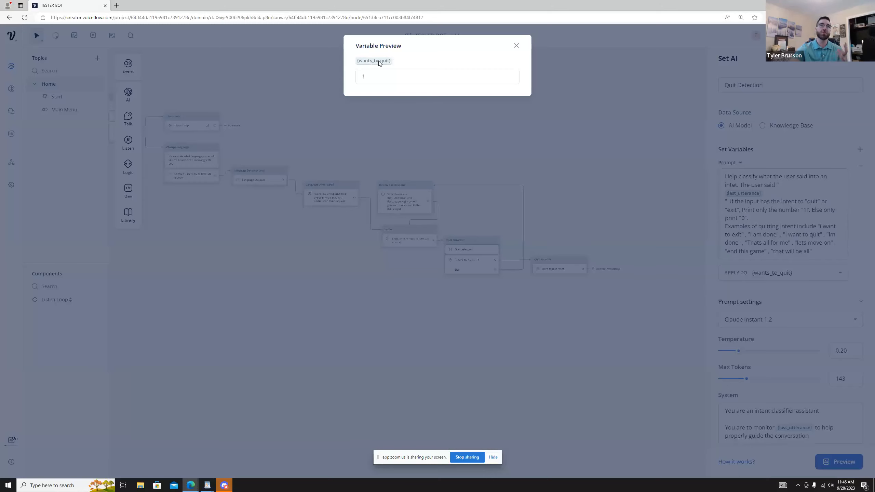
pyautogui.click(405, 127)
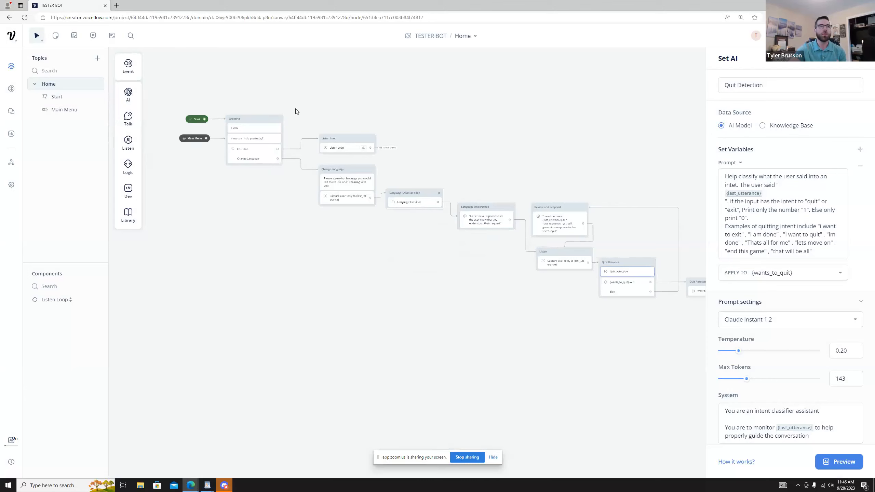
# Check the project's variables list and the Language Extractor's settings, and view the whole Home flow
pyautogui.click(112, 36)
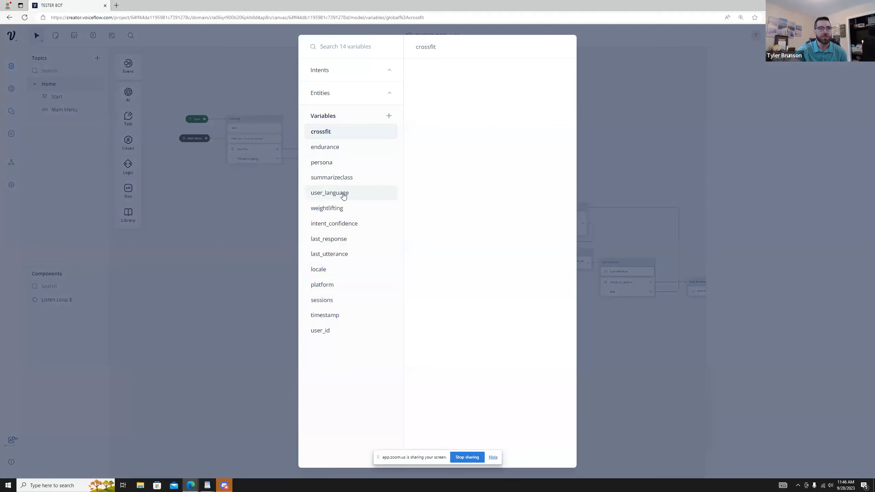
pyautogui.click(232, 248)
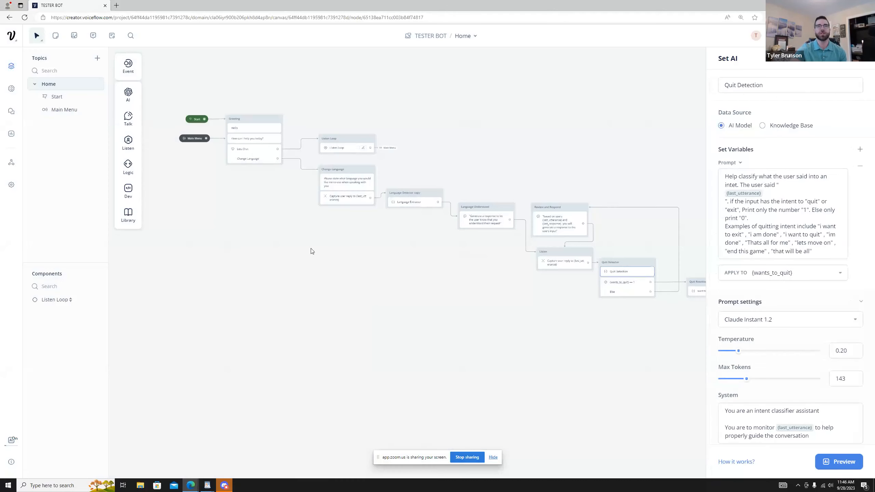
pyautogui.scroll(5, 362, 251)
pyautogui.click(431, 175)
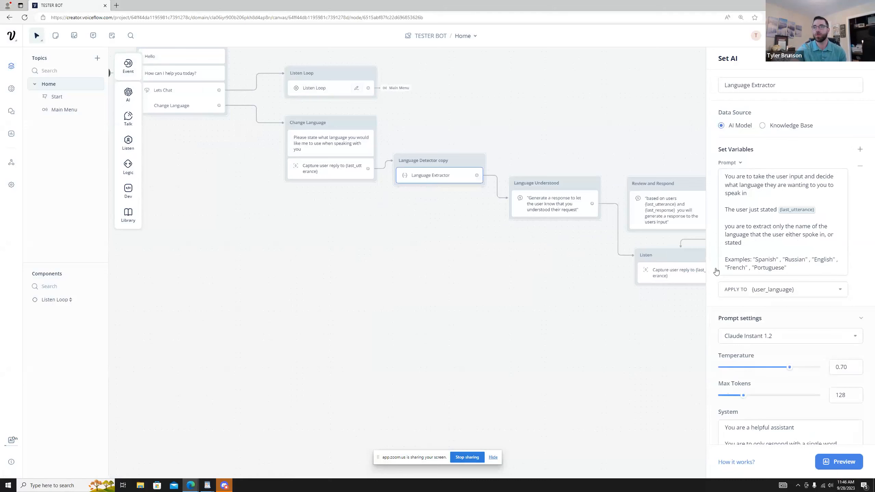
pyautogui.click(404, 297)
pyautogui.scroll(-2, 402, 295)
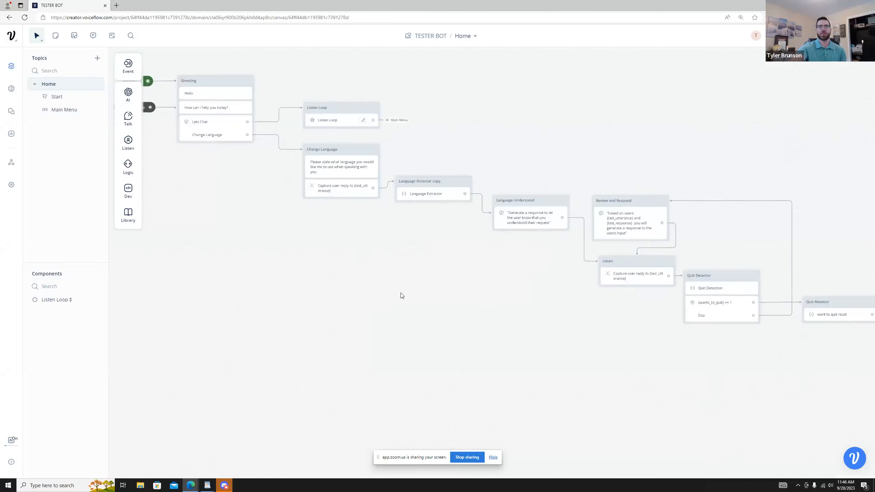
pyautogui.scroll(-1, 402, 296)
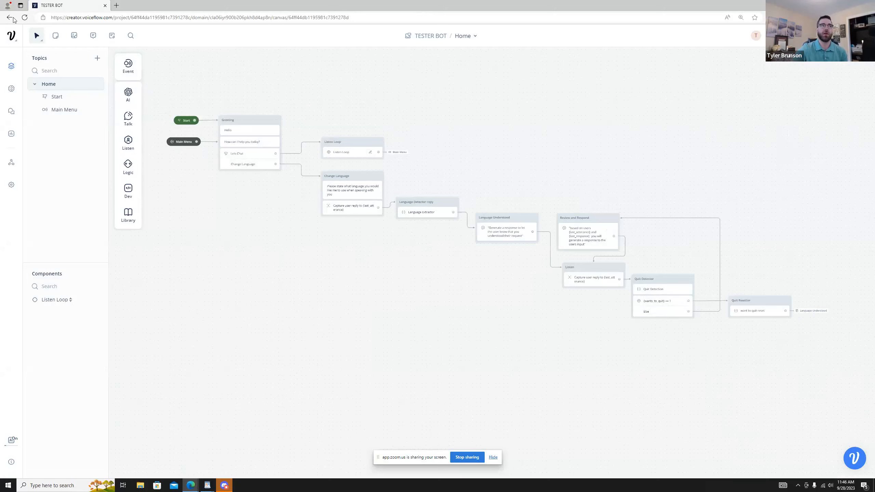
# Return to the overview of all assistants and open the Head Start LITE assistant in the designer
pyautogui.click(12, 37)
pyautogui.click(55, 60)
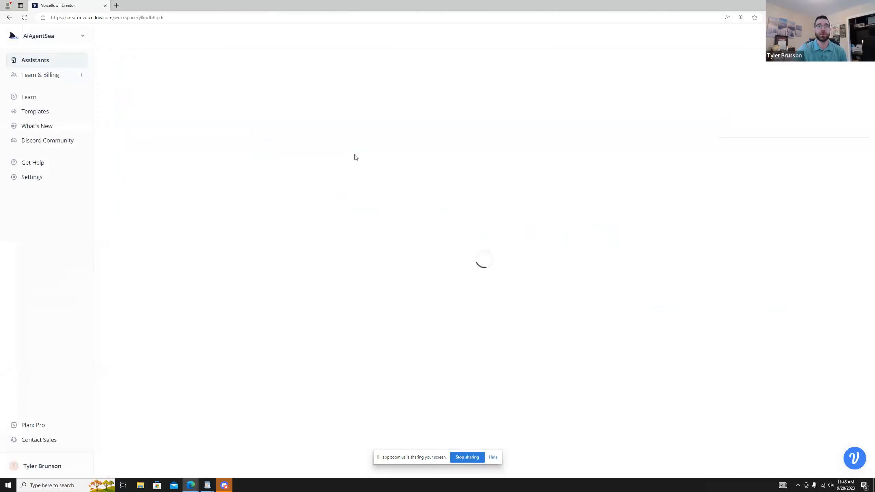
pyautogui.click(216, 162)
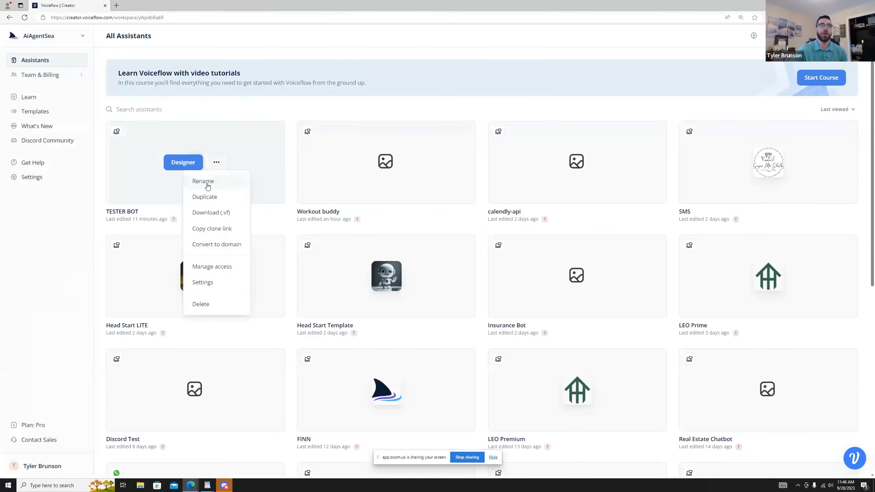
pyautogui.click(343, 113)
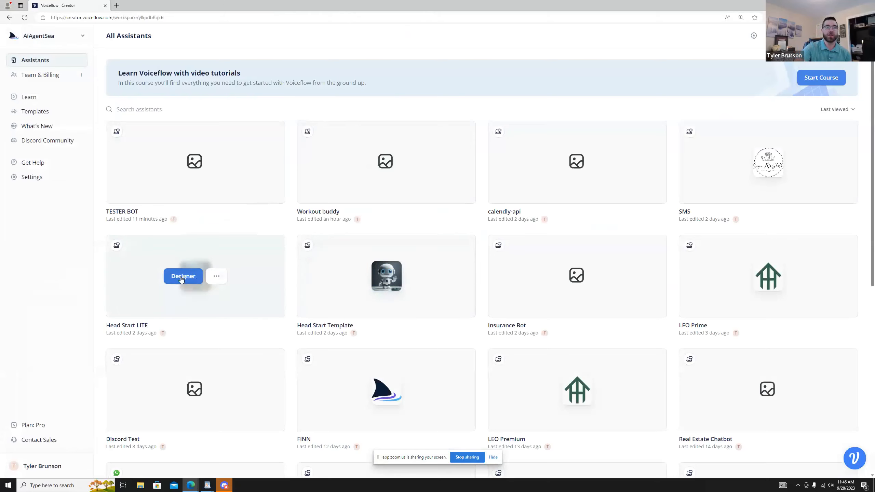
pyautogui.click(182, 278)
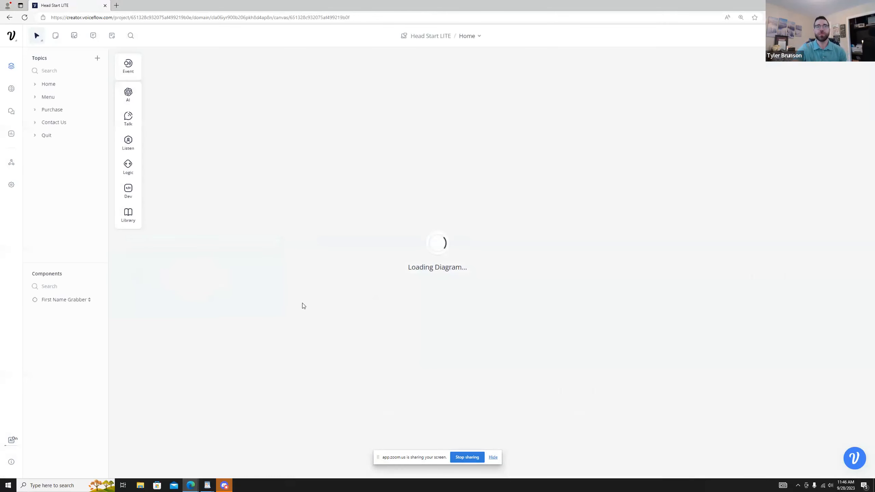
# Look over Head Start LITE's Home flow and its Menu, Purchase, Contact Us and Quit topics
pyautogui.scroll(5, 379, 252)
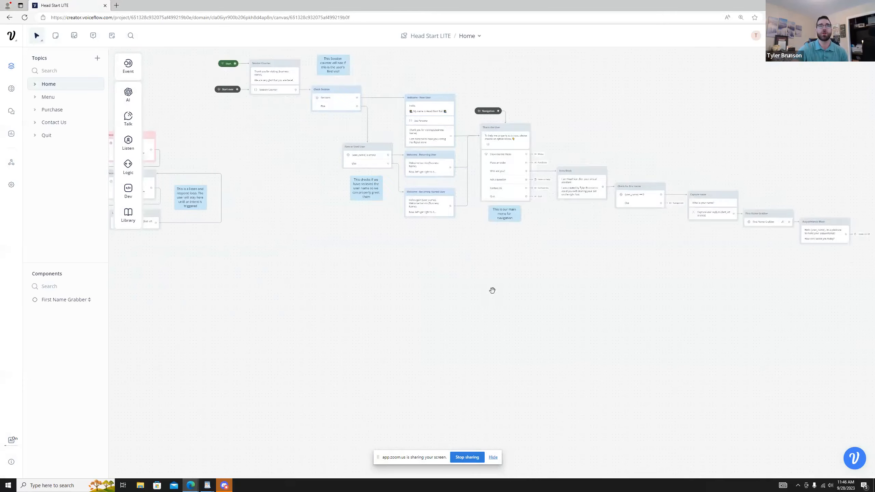
pyautogui.moveTo(413, 293); pyautogui.dragTo(340, 284)
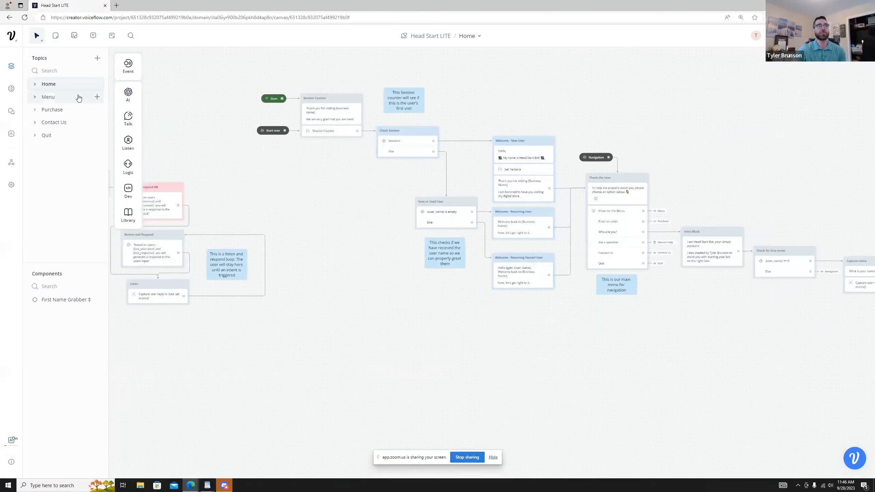
pyautogui.click(50, 97)
pyautogui.click(53, 110)
pyautogui.click(61, 128)
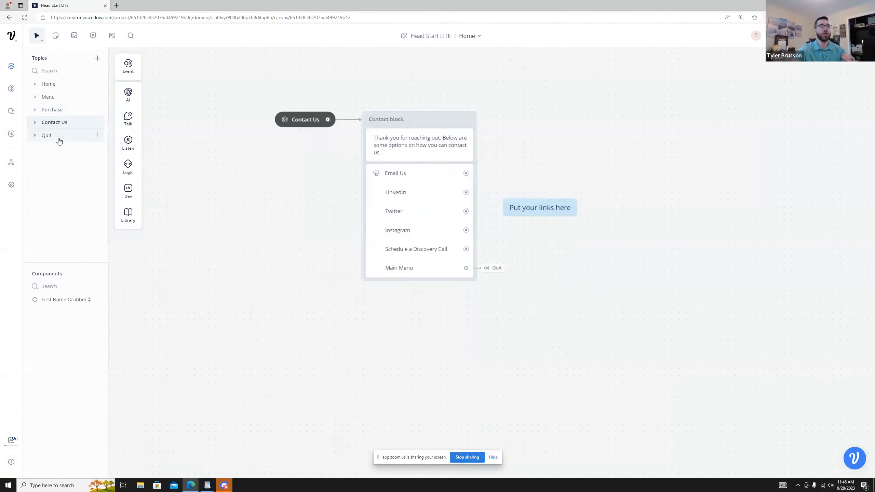
pyautogui.click(59, 137)
pyautogui.click(70, 91)
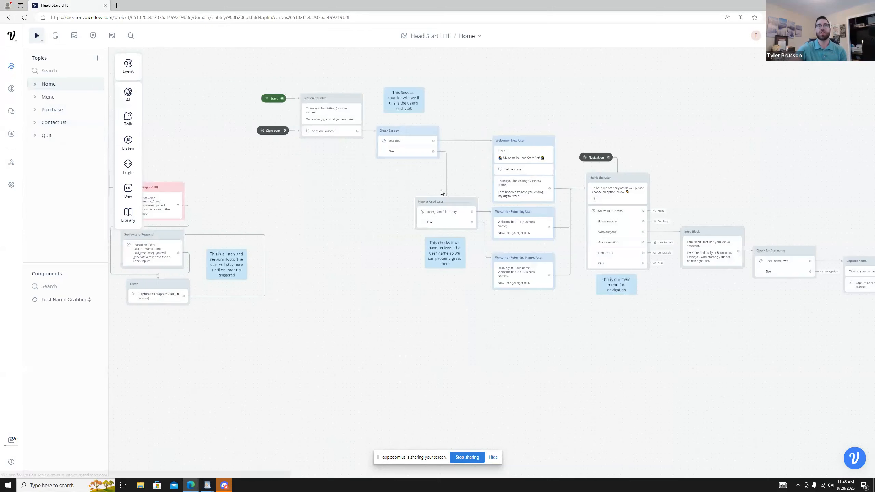
pyautogui.scroll(-1, 525, 328)
pyautogui.moveTo(586, 337); pyautogui.dragTo(505, 327)
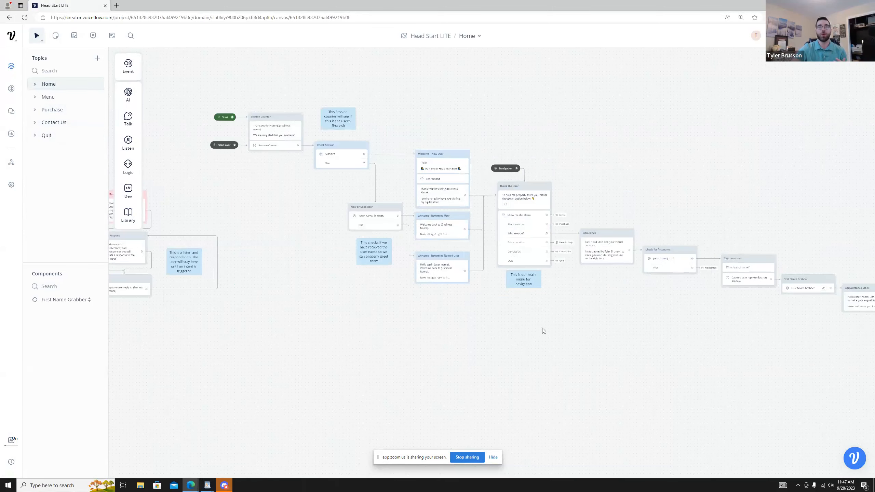
# Review Head Start LITE's Home flow and the Set Persona step's settings in the Welcome - New User block
pyautogui.scroll(-1, 588, 336)
pyautogui.moveTo(619, 336); pyautogui.dragTo(492, 326)
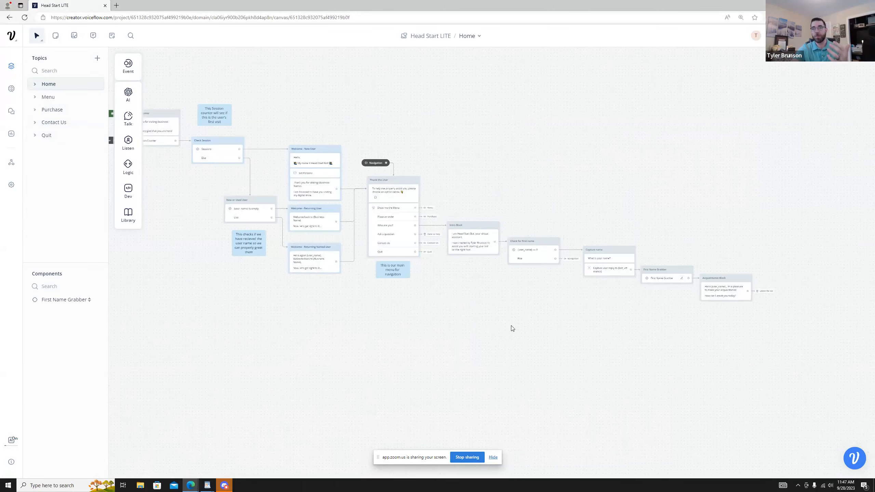
pyautogui.scroll(5, 579, 326)
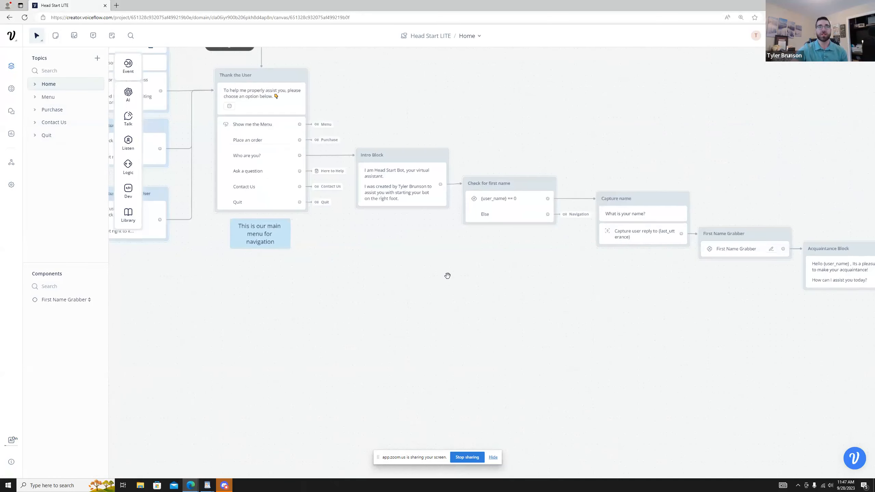
pyautogui.moveTo(340, 297); pyautogui.dragTo(590, 375)
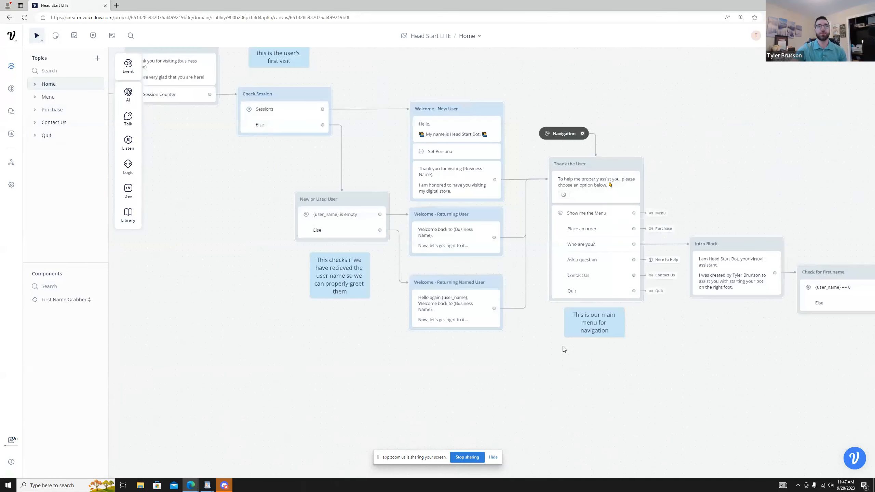
pyautogui.click(455, 152)
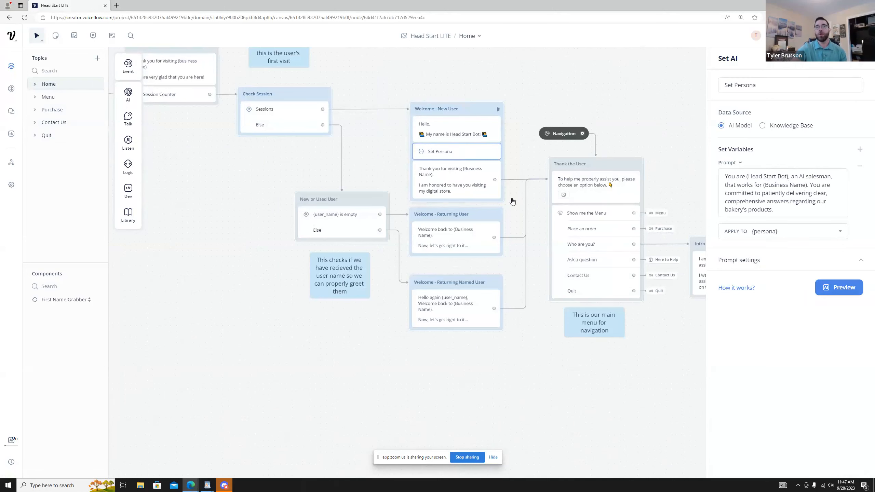
pyautogui.moveTo(233, 182)
pyautogui.mouseDown()
pyautogui.moveTo(336, 208)
pyautogui.moveTo(248, 189)
pyautogui.mouseUp()
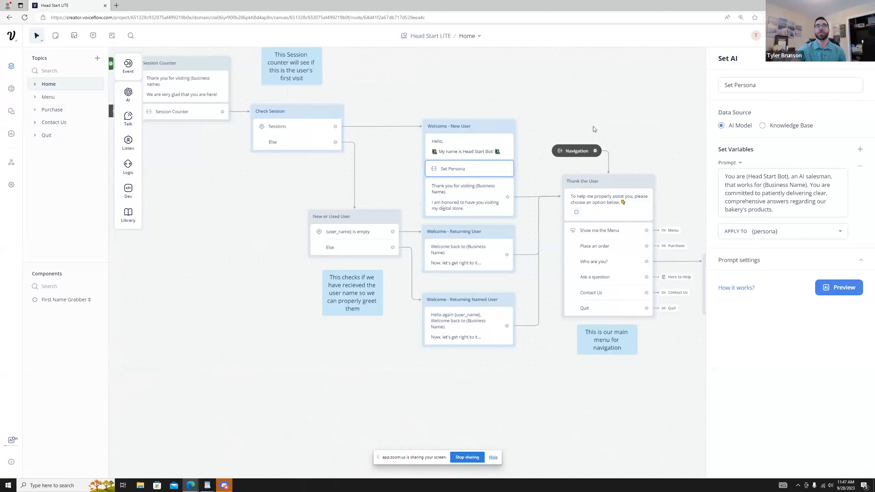
pyautogui.scroll(-2, 594, 128)
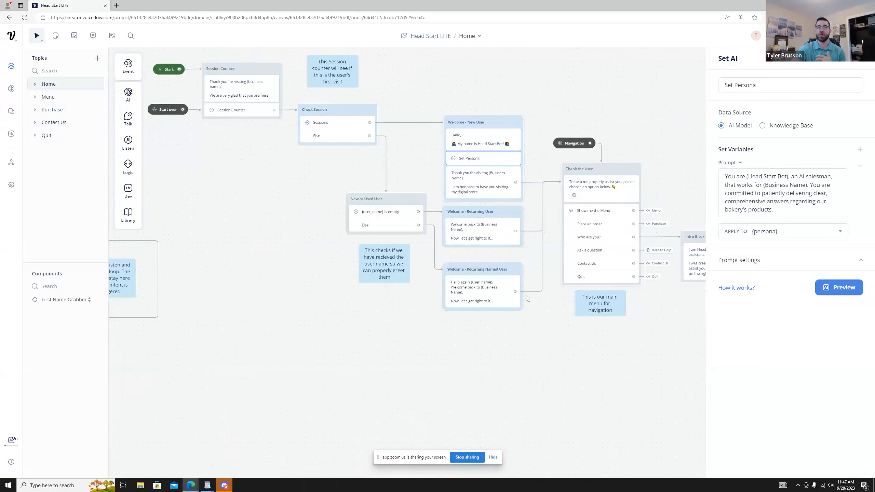
pyautogui.scroll(-3, 543, 312)
pyautogui.scroll(1, 540, 313)
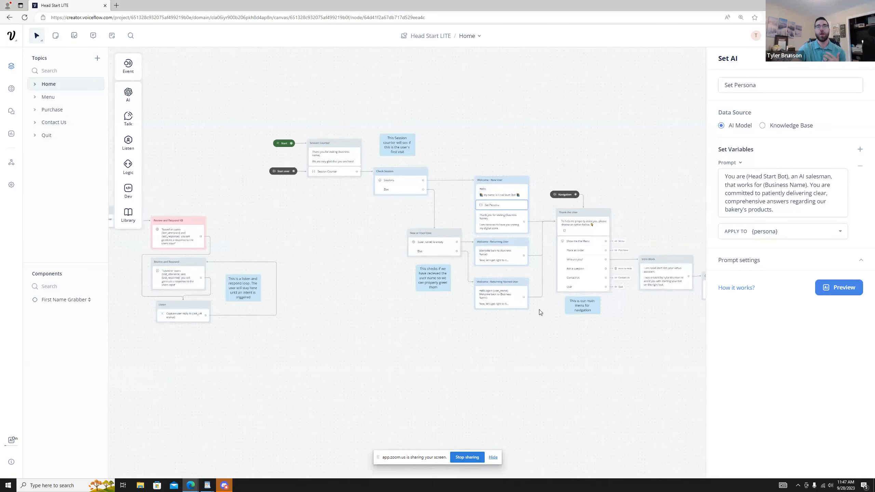
pyautogui.moveTo(505, 341); pyautogui.dragTo(424, 298)
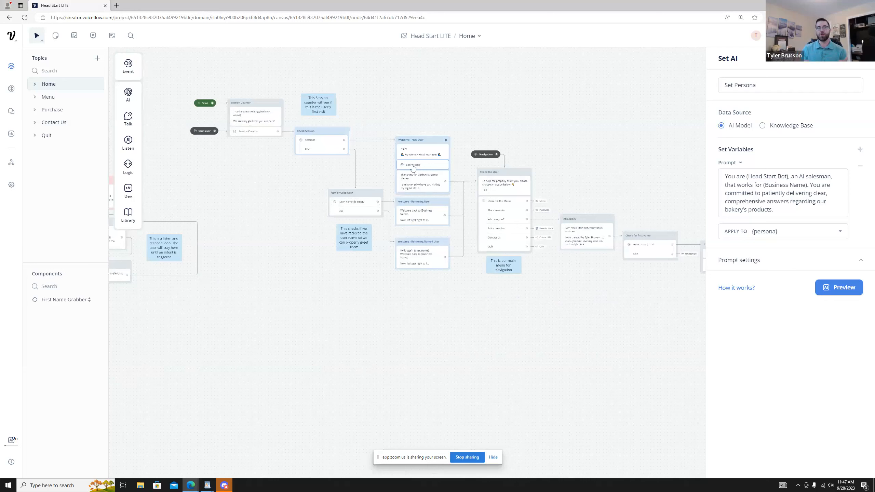
# Return to the overview of all assistants and open the FINN assistant's Home flow in the designer
pyautogui.click(12, 39)
pyautogui.click(39, 60)
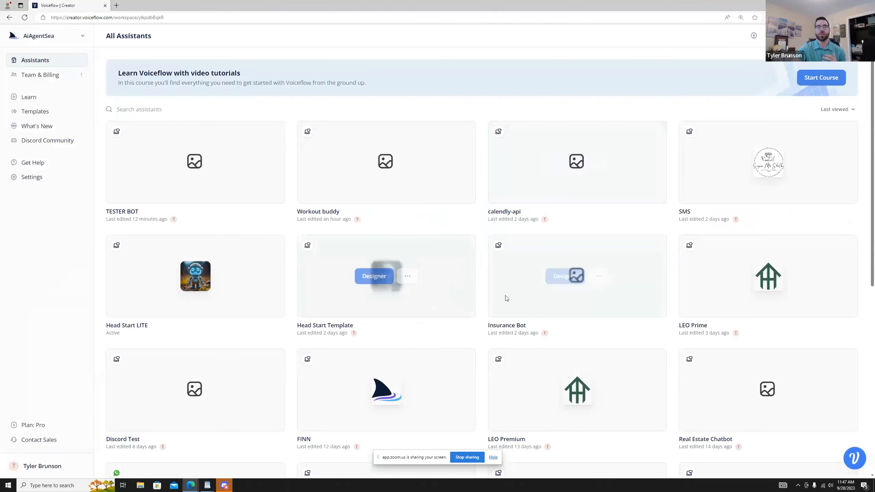
pyautogui.scroll(-5, 477, 265)
pyautogui.click(374, 135)
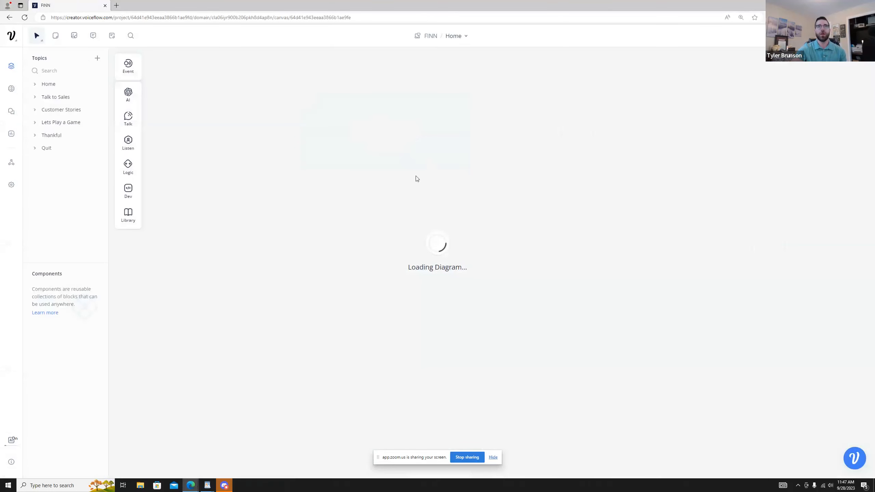
pyautogui.moveTo(427, 238); pyautogui.dragTo(428, 298)
pyautogui.scroll(3, 428, 301)
pyautogui.moveTo(501, 301); pyautogui.dragTo(354, 203)
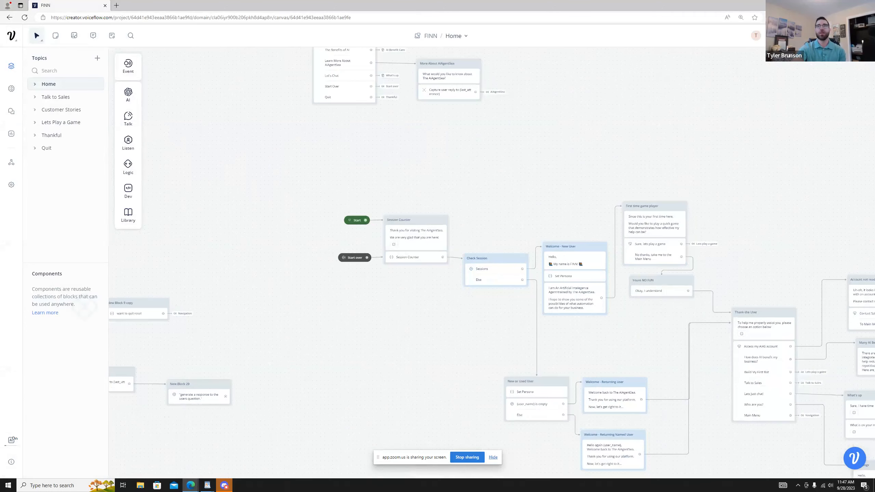
# Run FINN's Home flow as a test from the start, look over its welcome and menu blocks, and return to the designer
pyautogui.press('r')
pyautogui.click(796, 221)
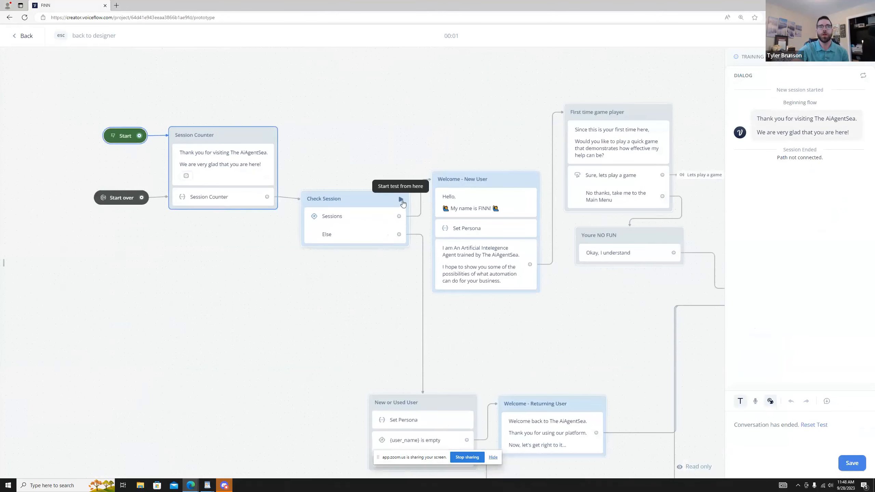
pyautogui.moveTo(554, 312); pyautogui.dragTo(415, 327)
pyautogui.moveTo(542, 154); pyautogui.dragTo(500, 150)
pyautogui.moveTo(566, 199); pyautogui.dragTo(488, 153)
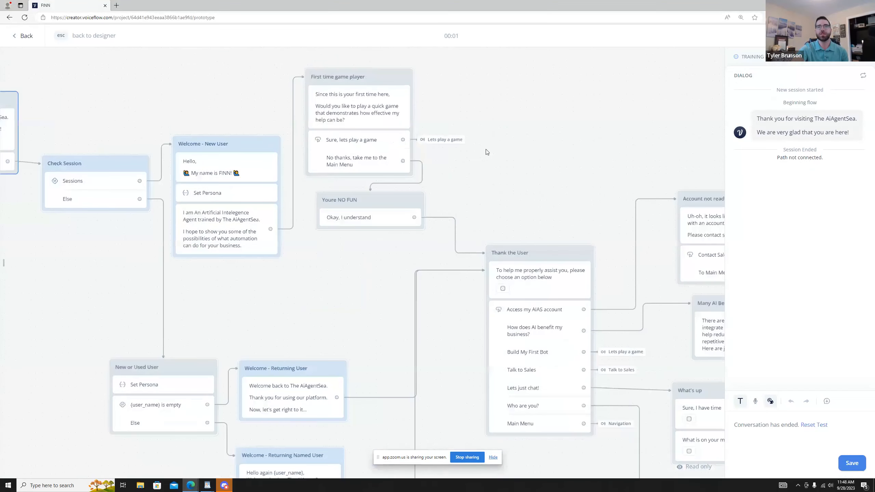
pyautogui.moveTo(571, 181); pyautogui.dragTo(505, 175)
pyautogui.press('Escape')
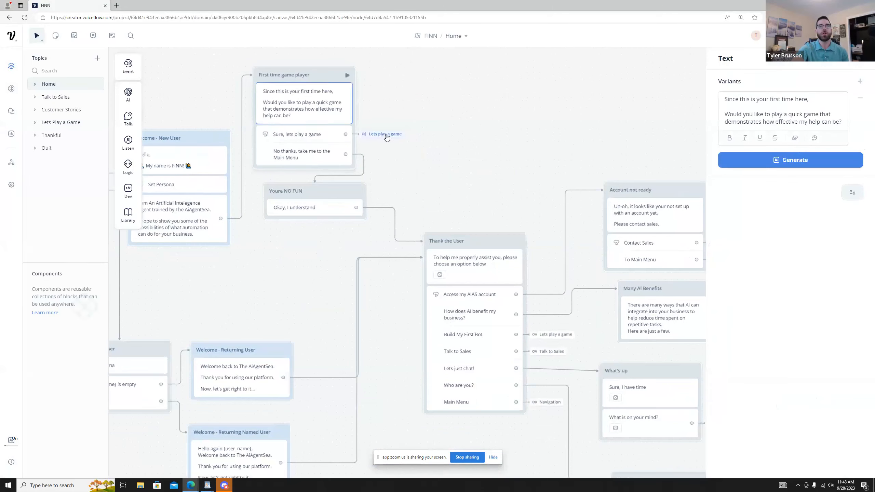
# Check the buttons of the First time game player block and go to its linked Lets play a game intent
pyautogui.click(330, 138)
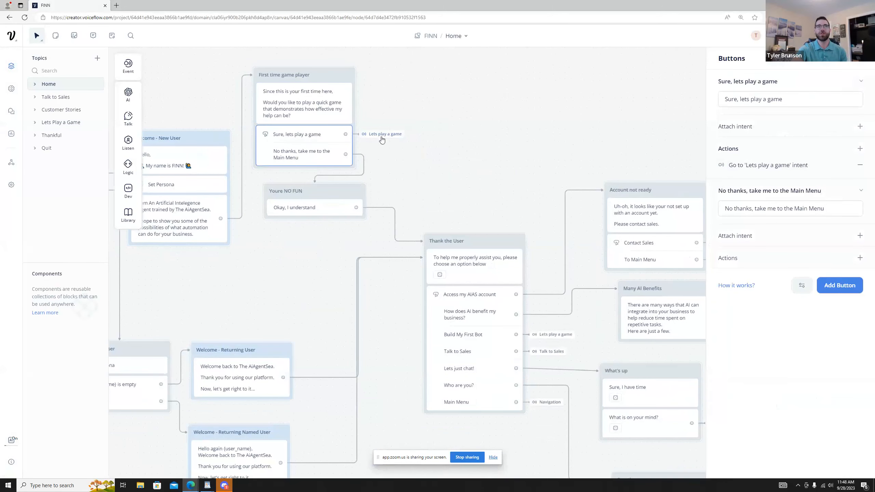
pyautogui.moveTo(388, 137)
pyautogui.click(454, 121)
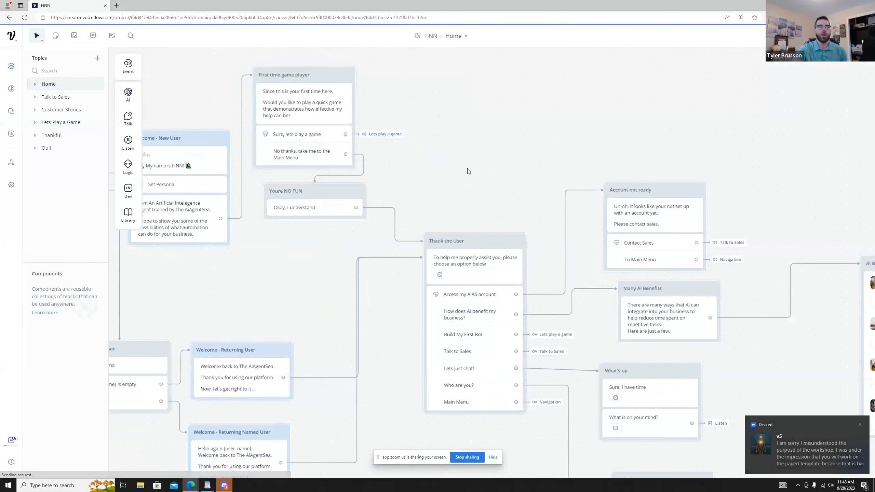
pyautogui.moveTo(593, 229); pyautogui.dragTo(512, 178)
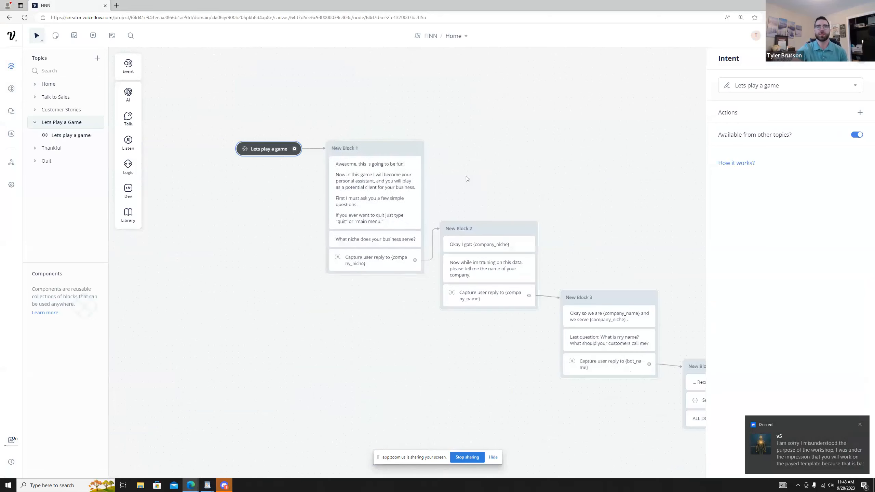
# Test the game from New Block 1, answering "HVAC" for the business niche and "tylers HVAC" for the company name
pyautogui.click(416, 150)
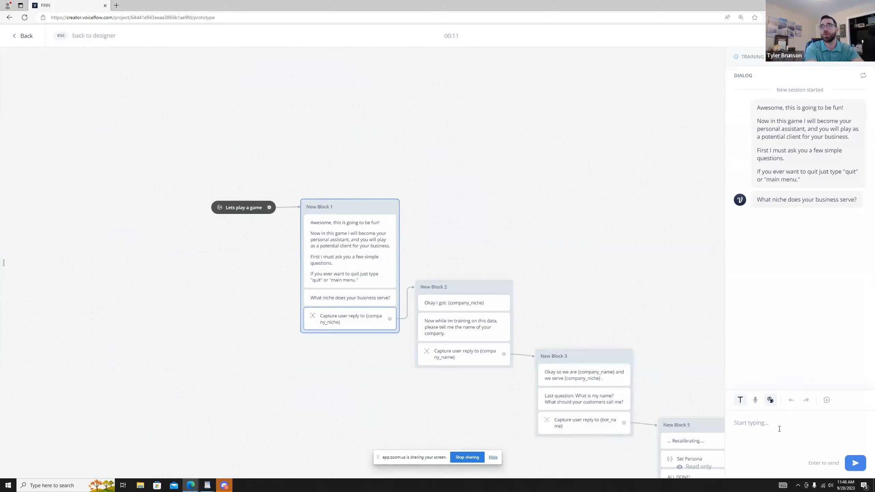
pyautogui.write('HVAC')
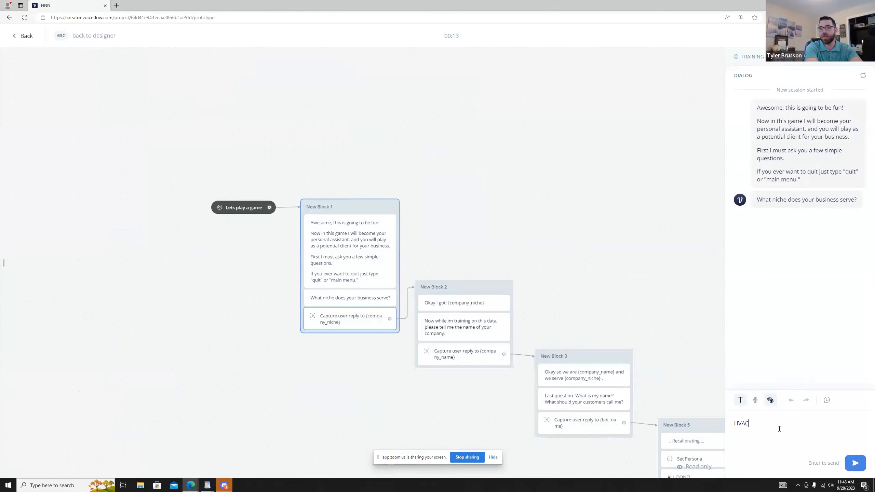
pyautogui.press('Return')
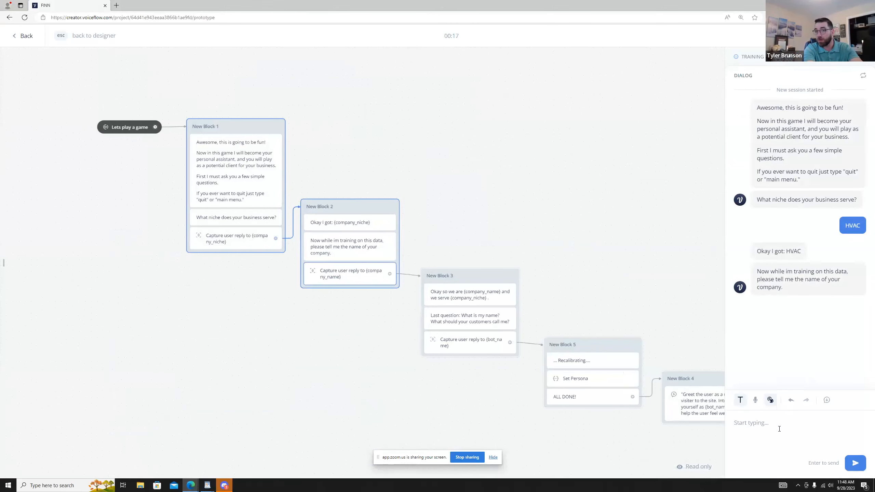
pyautogui.write('tylers HVAC')
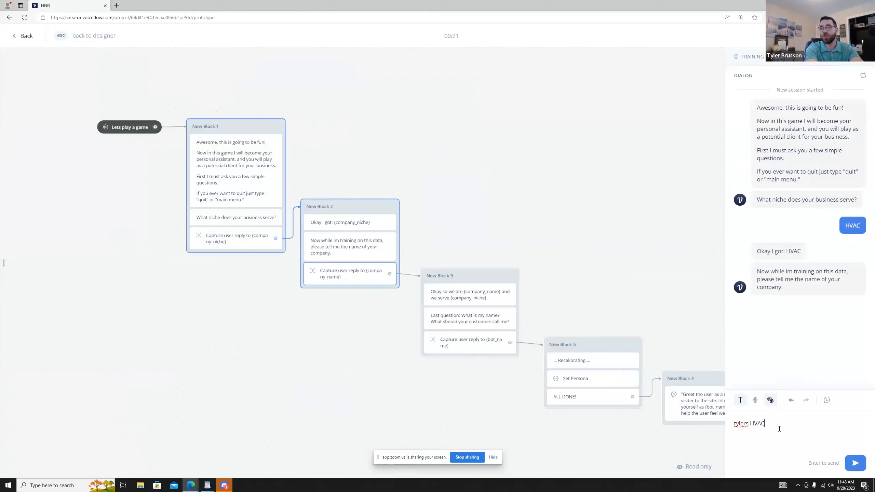
pyautogui.press('Return')
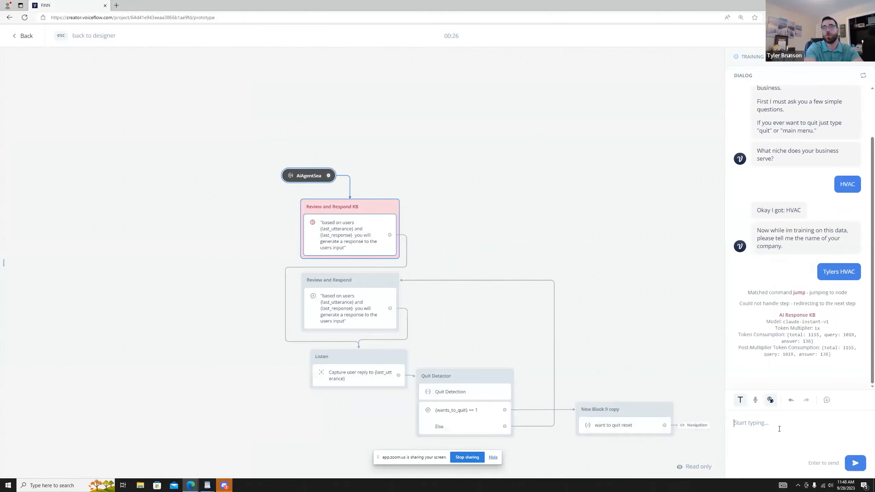
# Look over FINN's flow around the response loop and the main menu, and leave the test
pyautogui.scroll(-5, 675, 166)
pyautogui.moveTo(655, 140); pyautogui.dragTo(499, 213)
pyautogui.scroll(-3, 503, 213)
pyautogui.moveTo(710, 164); pyautogui.dragTo(341, 249)
pyautogui.moveTo(485, 237); pyautogui.dragTo(437, 215)
pyautogui.moveTo(540, 308); pyautogui.dragTo(514, 200)
pyautogui.scroll(2, 373, 238)
pyautogui.scroll(3, 508, 219)
pyautogui.moveTo(609, 216); pyautogui.dragTo(375, 141)
pyautogui.scroll(-2, 374, 140)
pyautogui.moveTo(323, 130); pyautogui.dragTo(389, 180)
pyautogui.press('Escape')
# Go to the Lets play a game intent again and test from New Block 1, answering "cookies" for the niche
pyautogui.click(308, 167)
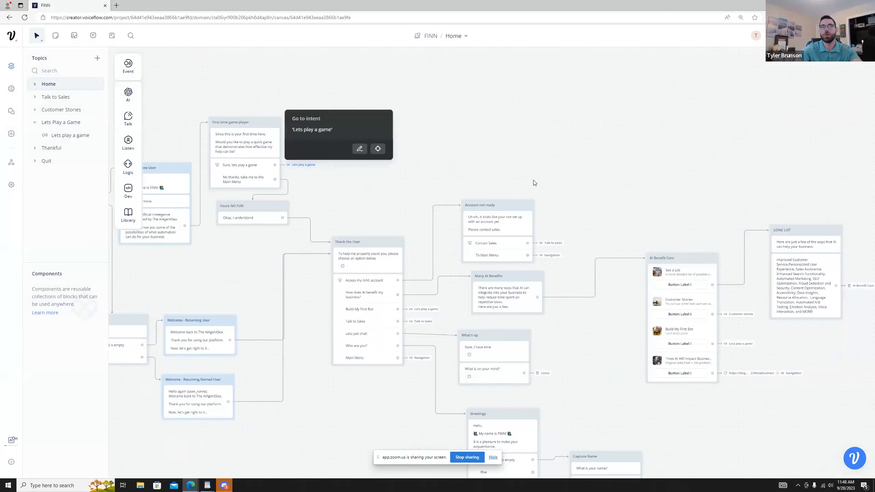
pyautogui.click(378, 149)
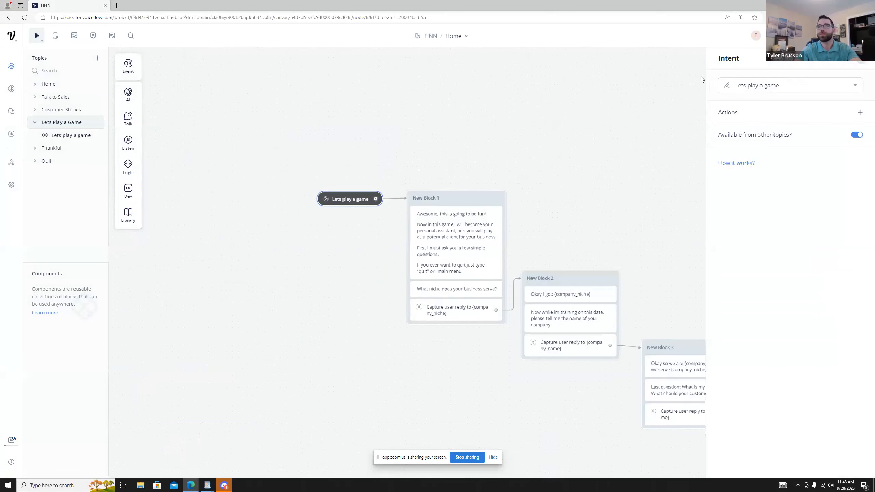
pyautogui.click(498, 199)
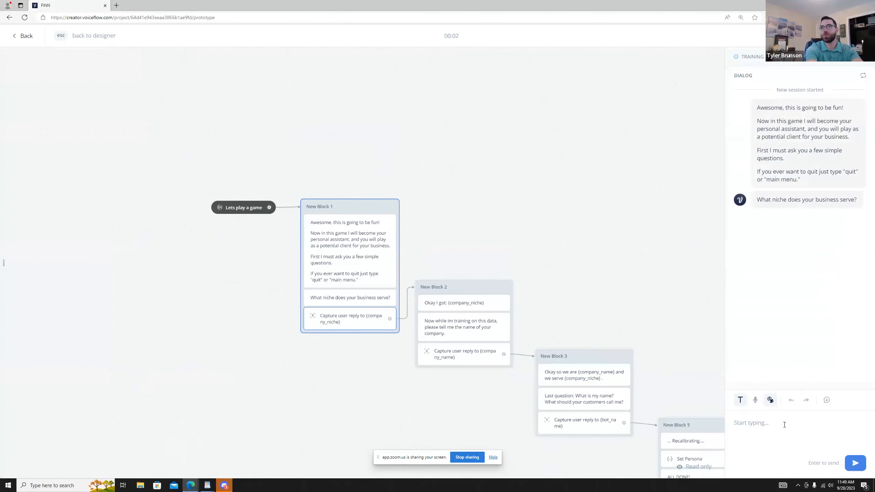
pyautogui.write('cookies')
pyautogui.press('Return')
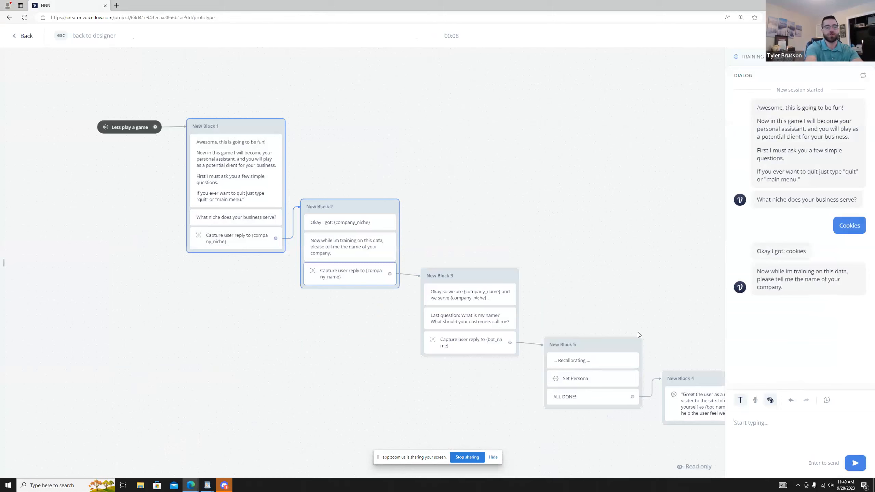
# Continue the game test with the company name "kims cookie factory" and enter a name for the bot
pyautogui.write('kims cookie ')
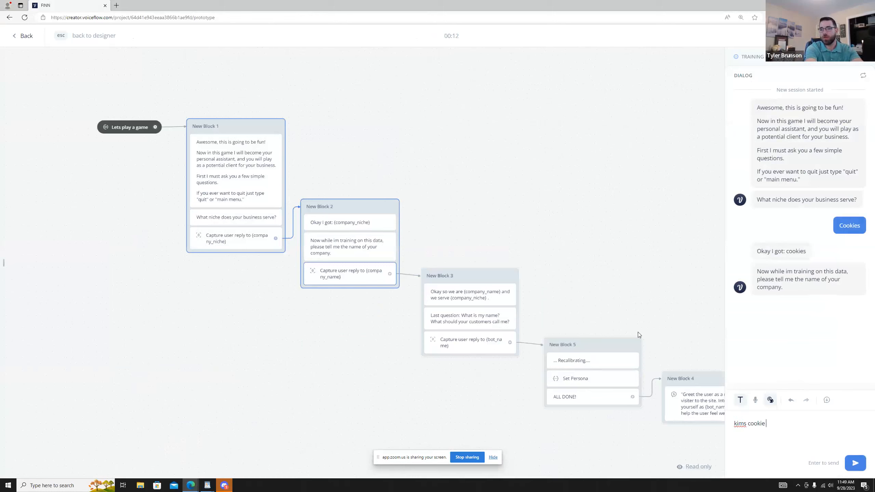
pyautogui.write('factory')
pyautogui.press('Return')
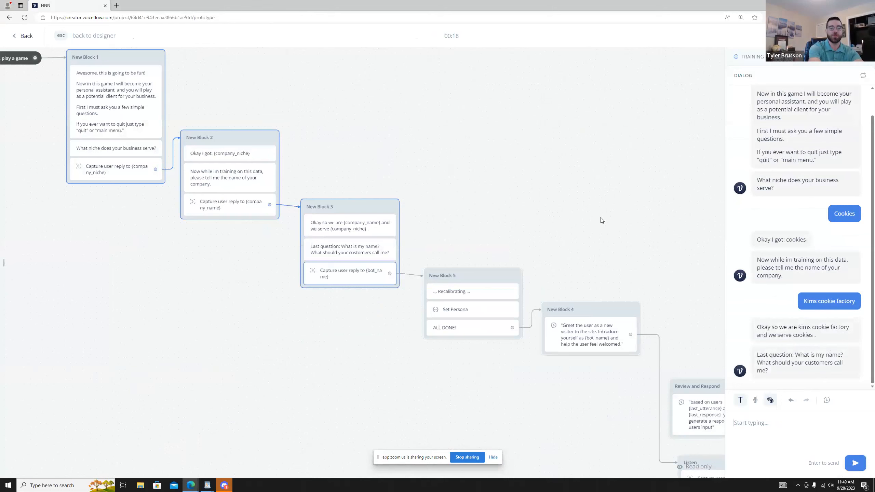
pyautogui.write('Br')
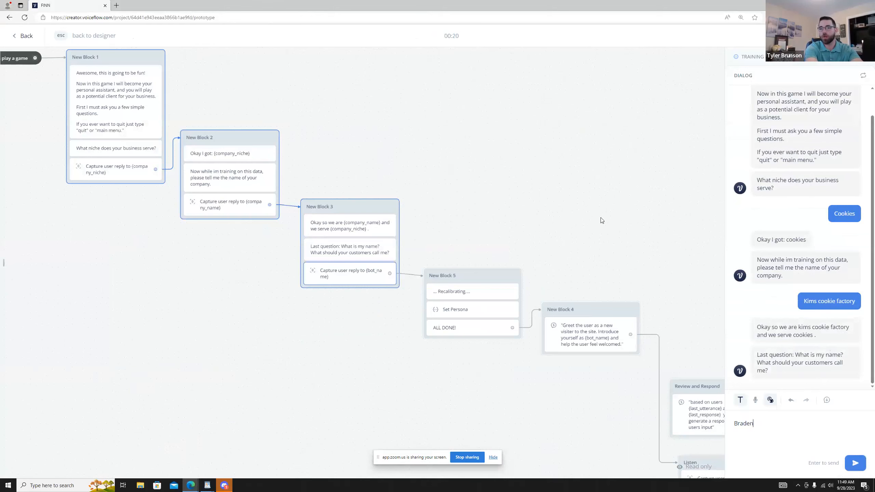
pyautogui.write('aden')
pyautogui.press('Return')
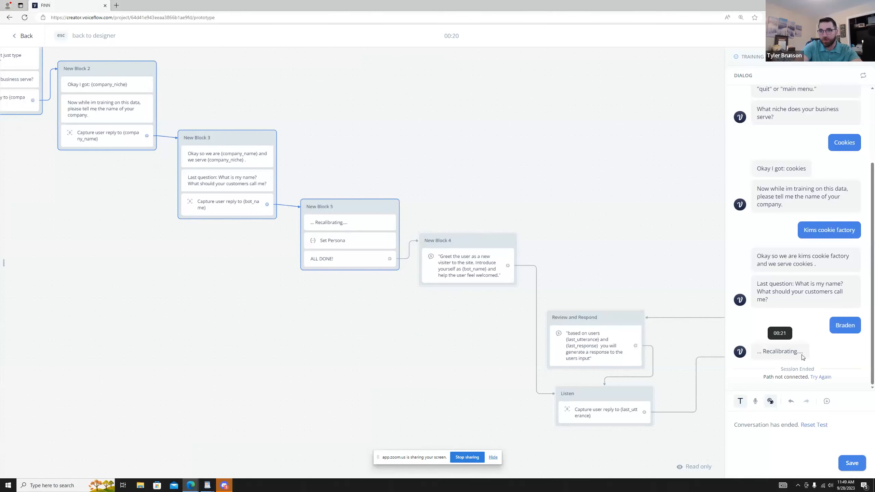
# Examine New Block 5's Set Persona step, New Block 4's Response AI prompt settings, and the listen-and-respond loop with its Quit Detector
pyautogui.click(340, 244)
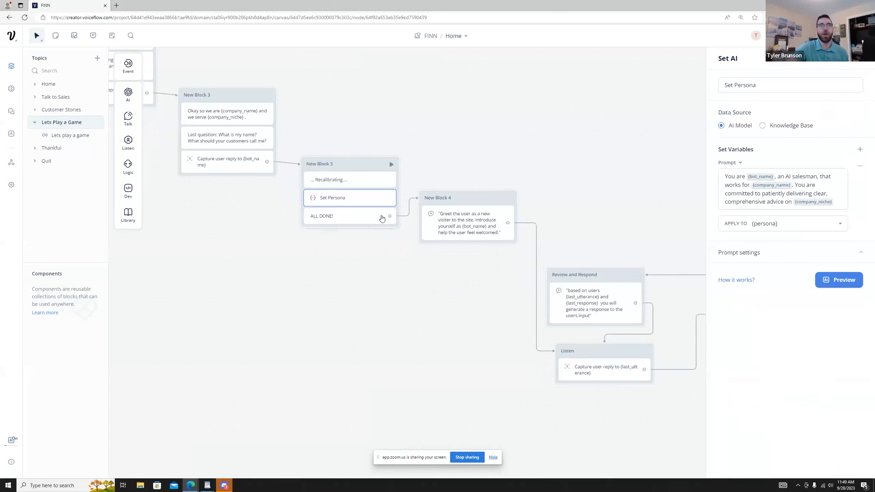
pyautogui.moveTo(527, 176); pyautogui.dragTo(501, 175)
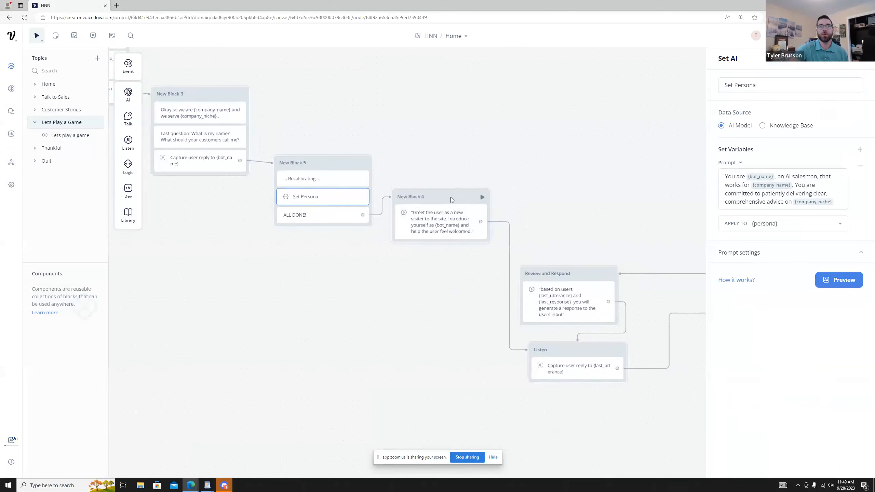
pyautogui.click(448, 221)
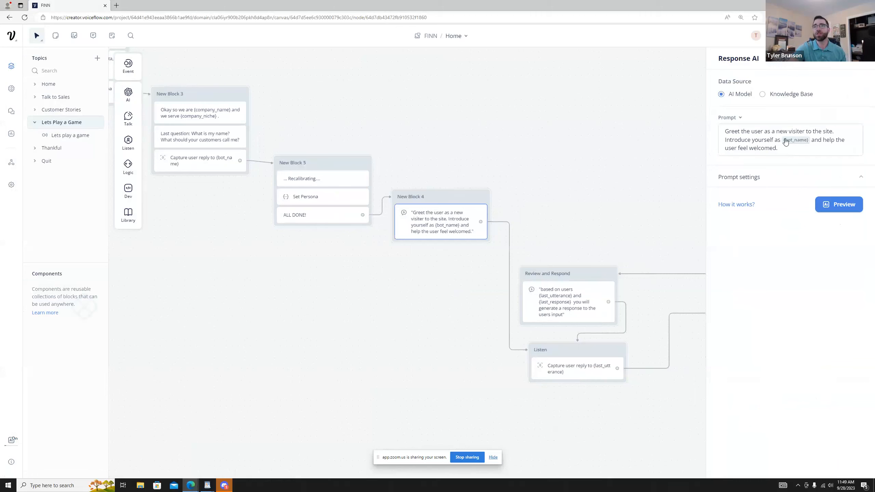
pyautogui.click(758, 177)
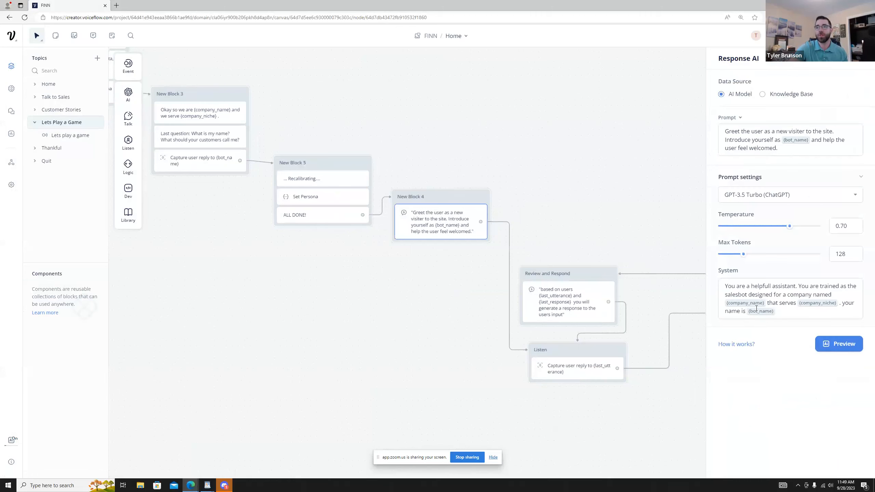
pyautogui.click(545, 212)
pyautogui.moveTo(822, 295); pyautogui.dragTo(690, 250)
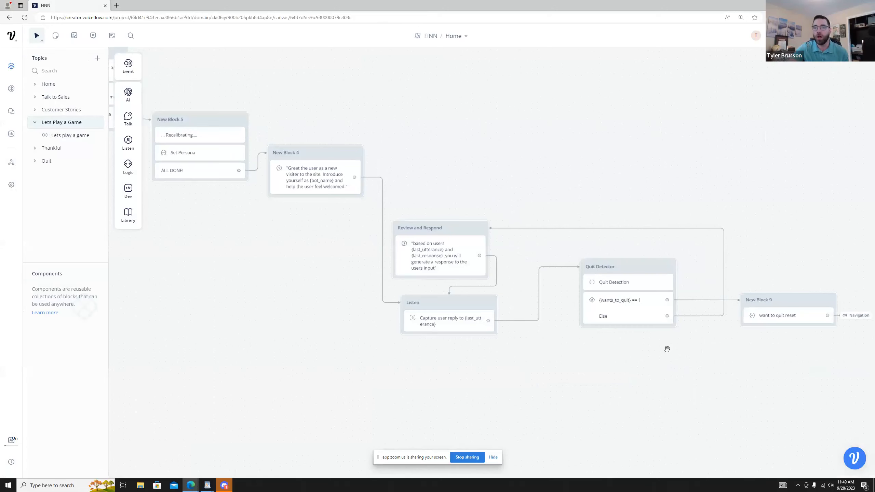
pyautogui.moveTo(667, 349); pyautogui.dragTo(575, 329)
pyautogui.scroll(-3, 563, 333)
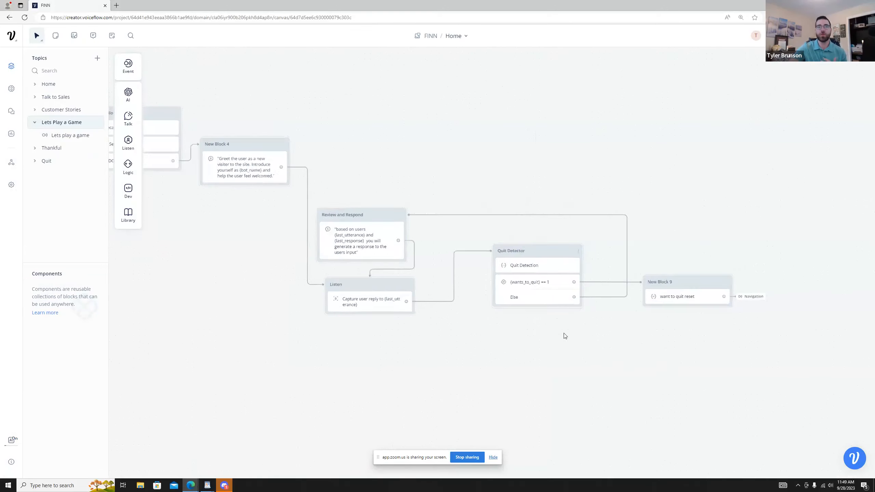
pyautogui.moveTo(354, 327); pyautogui.dragTo(431, 334)
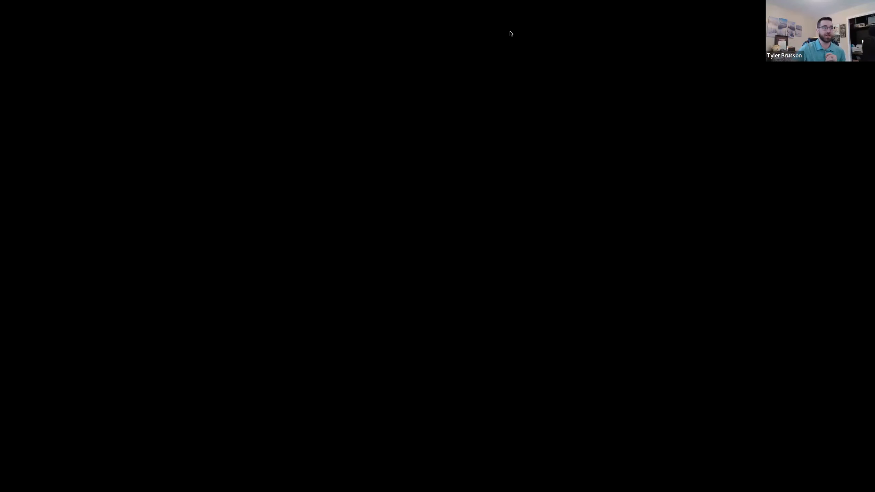
# Switch to Slido and present the workshop's audience Q&A
pyautogui.hotkey('ctrl', 'Up')
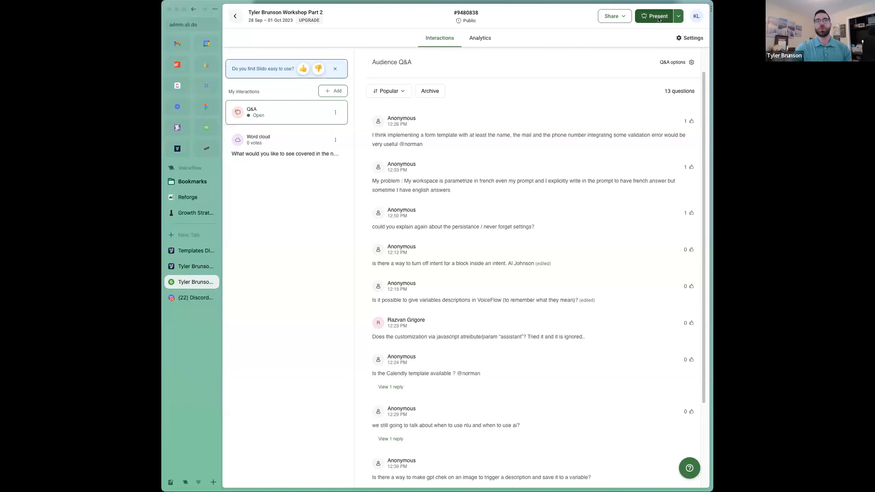
pyautogui.click(658, 16)
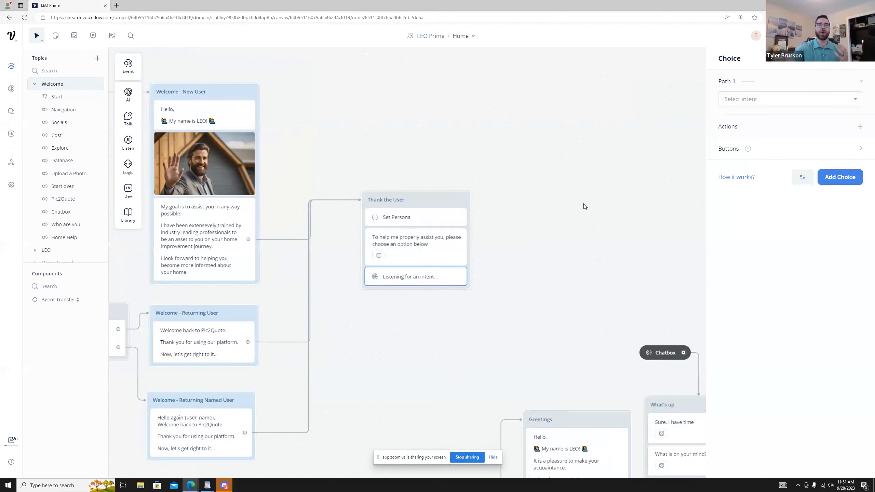
# Look over LEO Prime's Home Help flow, then test from the Main Menu block and leave the test
pyautogui.scroll(-2, 583, 207)
pyautogui.moveTo(583, 210); pyautogui.dragTo(358, 344)
pyautogui.scroll(-5, 555, 189)
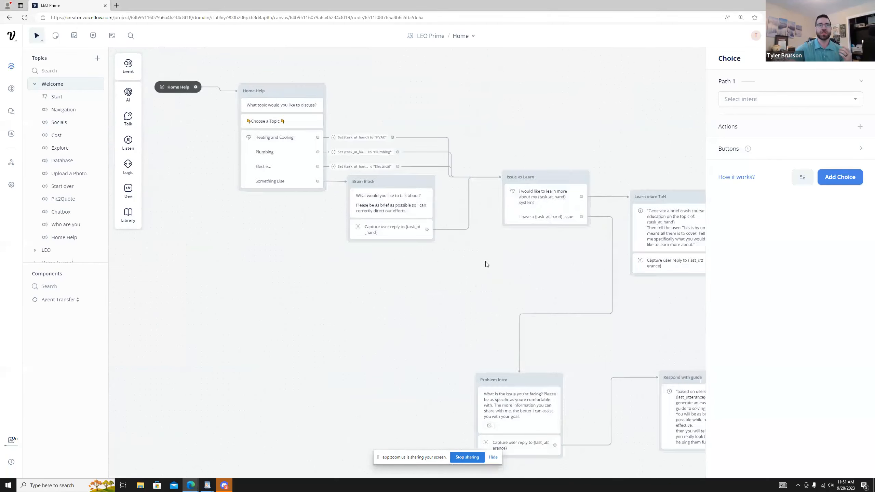
pyautogui.moveTo(557, 170); pyautogui.dragTo(456, 246)
pyautogui.scroll(-3, 489, 192)
pyautogui.scroll(5, 502, 188)
pyautogui.click(489, 113)
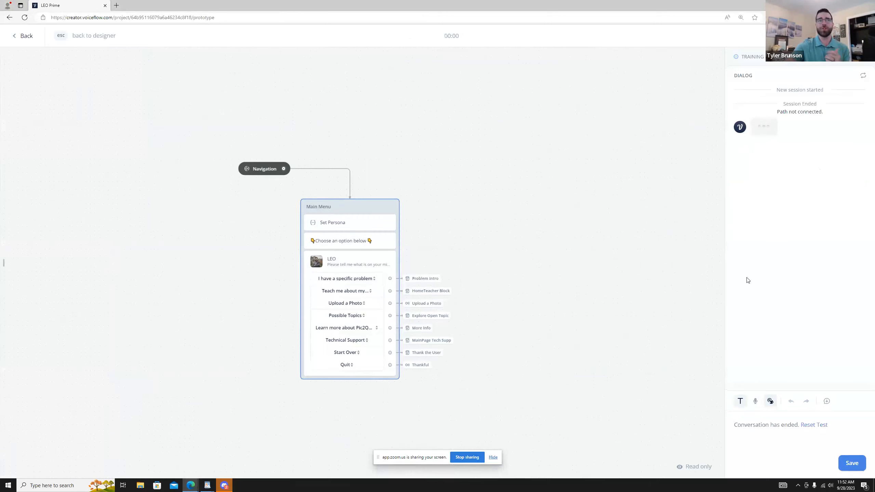
pyautogui.press('Escape')
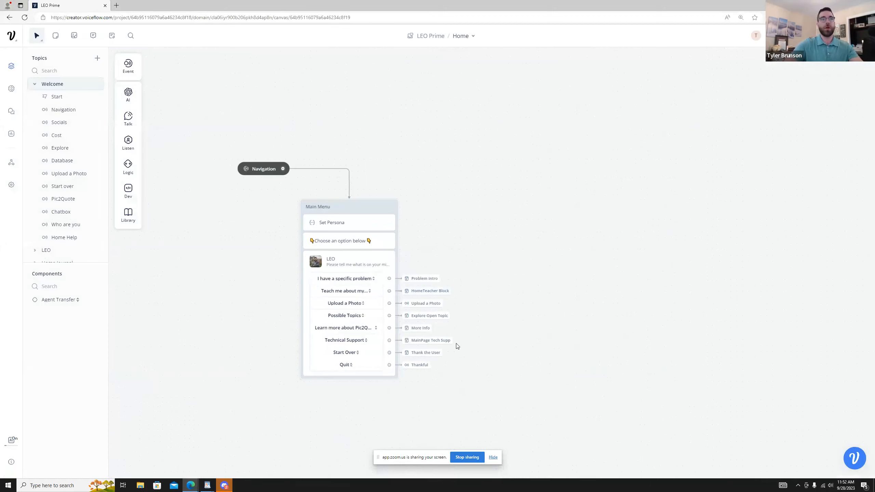
# Look across LEO Prime's Welcome topic and open the Choice step in the Thank the User block
pyautogui.moveTo(493, 354); pyautogui.dragTo(531, 312)
pyautogui.scroll(-5, 530, 315)
pyautogui.moveTo(461, 319); pyautogui.dragTo(613, 189)
pyautogui.scroll(-3, 612, 189)
pyautogui.moveTo(385, 345); pyautogui.dragTo(520, 261)
pyautogui.scroll(3, 422, 333)
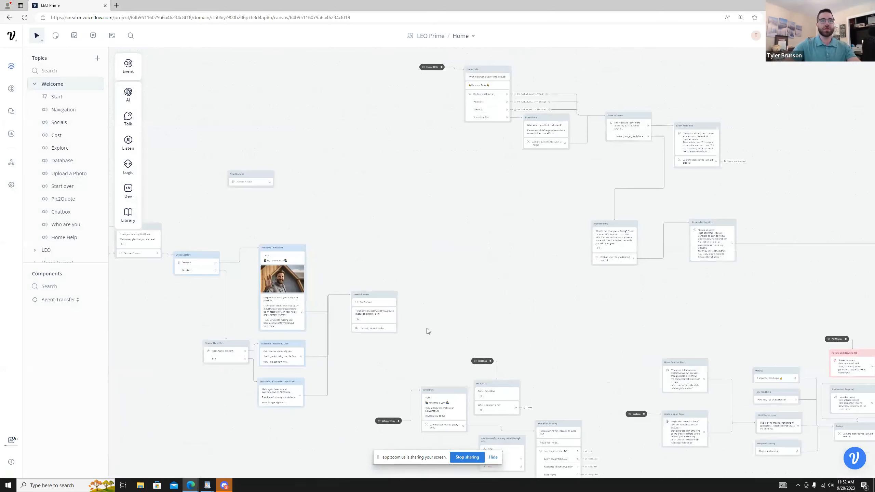
pyautogui.scroll(5, 384, 344)
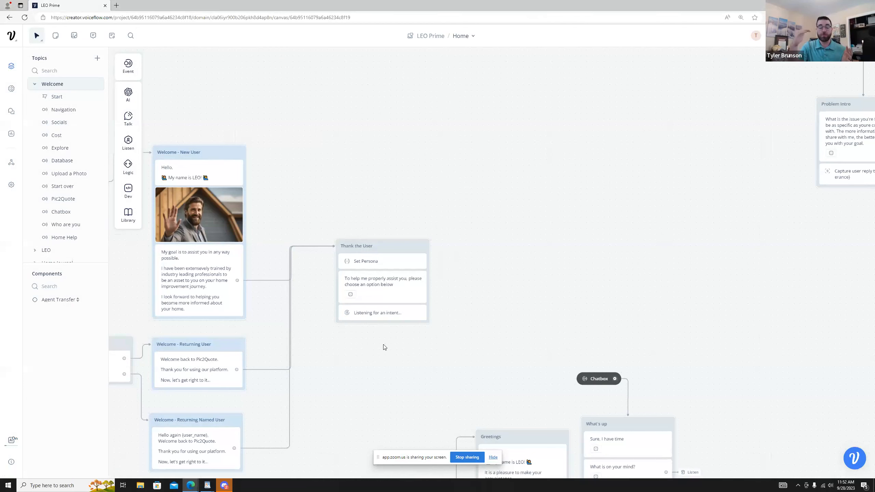
pyautogui.scroll(3, 386, 344)
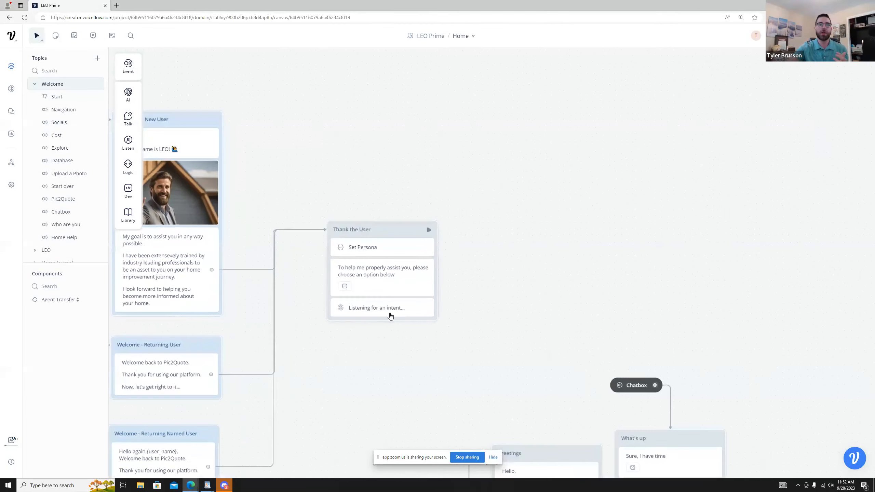
pyautogui.click(398, 310)
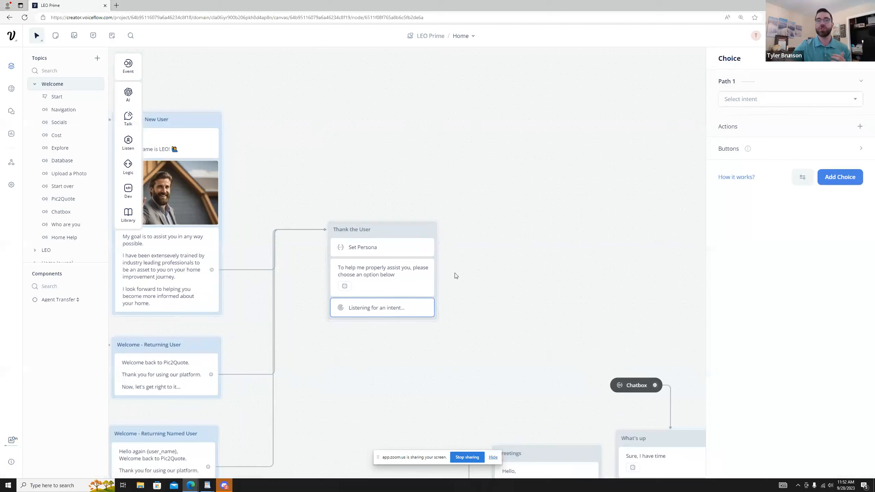
# Add a Choice step as a separate block above the Thank the User block and add buttons to it
pyautogui.moveTo(147, 173)
pyautogui.moveTo(140, 147)
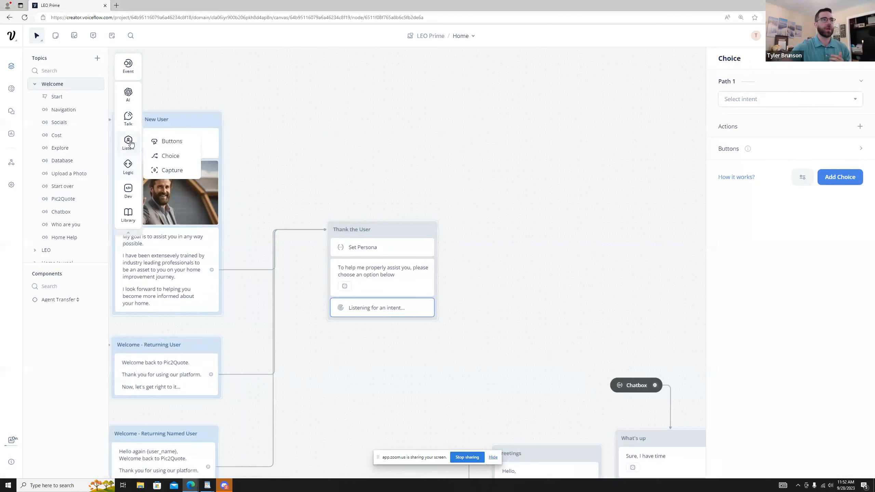
pyautogui.moveTo(166, 158); pyautogui.dragTo(296, 152)
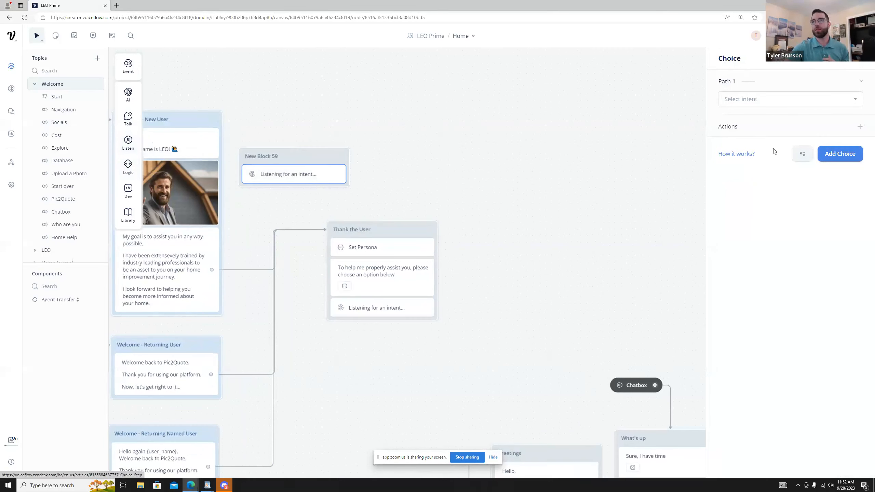
pyautogui.click(805, 155)
pyautogui.click(800, 199)
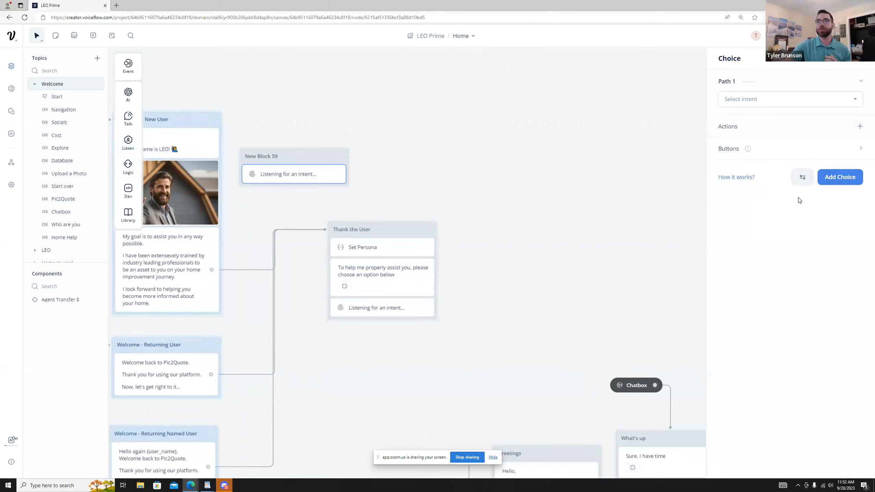
pyautogui.click(799, 154)
pyautogui.click(690, 172)
# View the buttons of the Thank the User Choice step and move Set Persona out into its own block
pyautogui.click(421, 308)
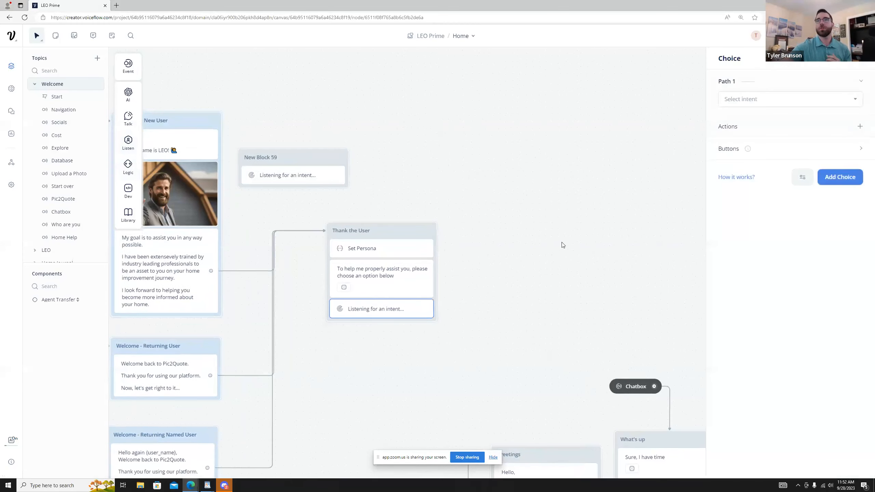
pyautogui.click(753, 154)
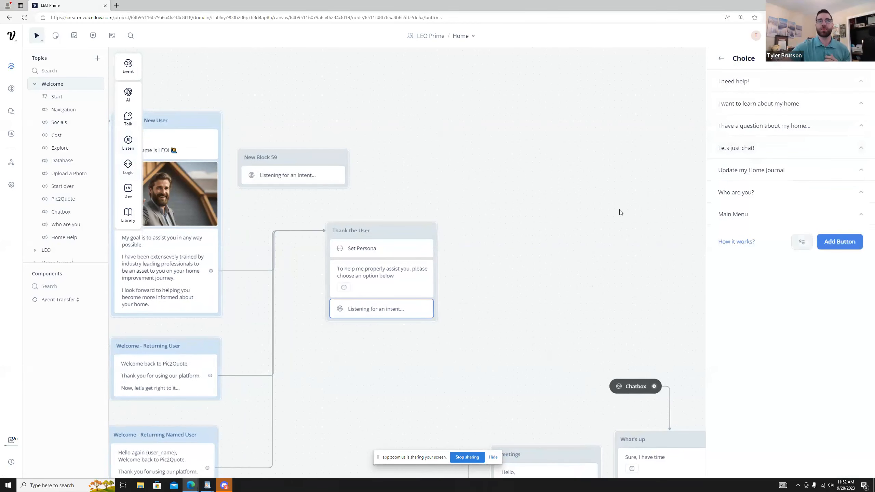
pyautogui.moveTo(411, 250); pyautogui.dragTo(496, 220)
# Test from the Thank the User block, answering "i want to chat" as free text
pyautogui.click(428, 232)
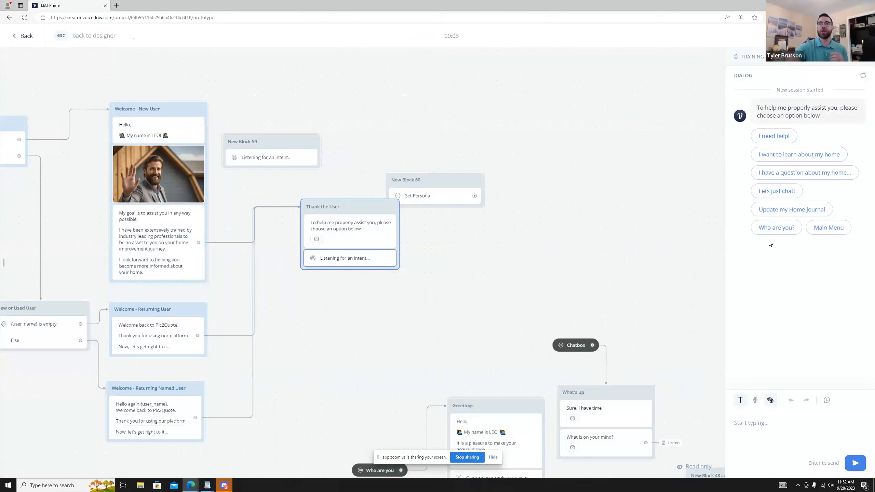
pyautogui.click(765, 424)
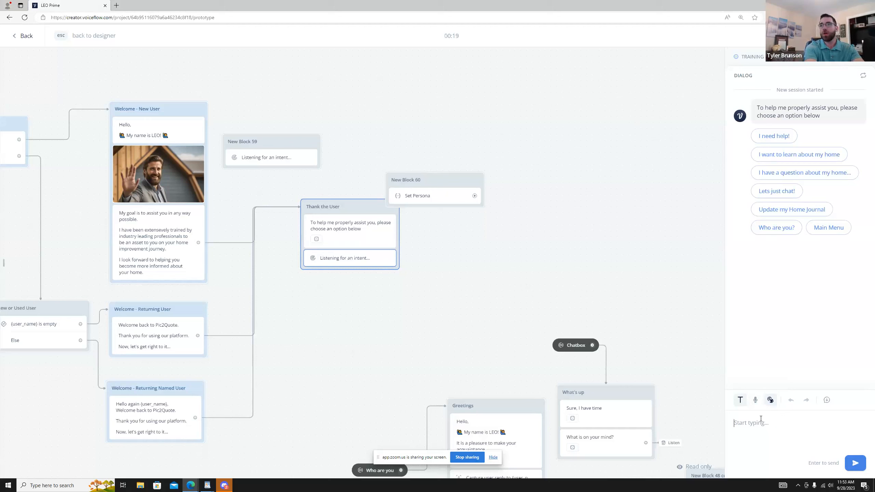
pyautogui.write('i want to')
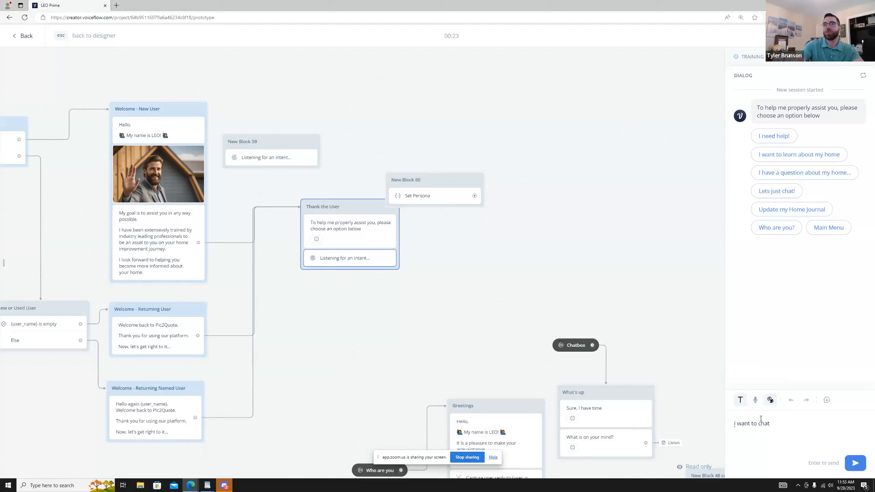
pyautogui.write(' chat')
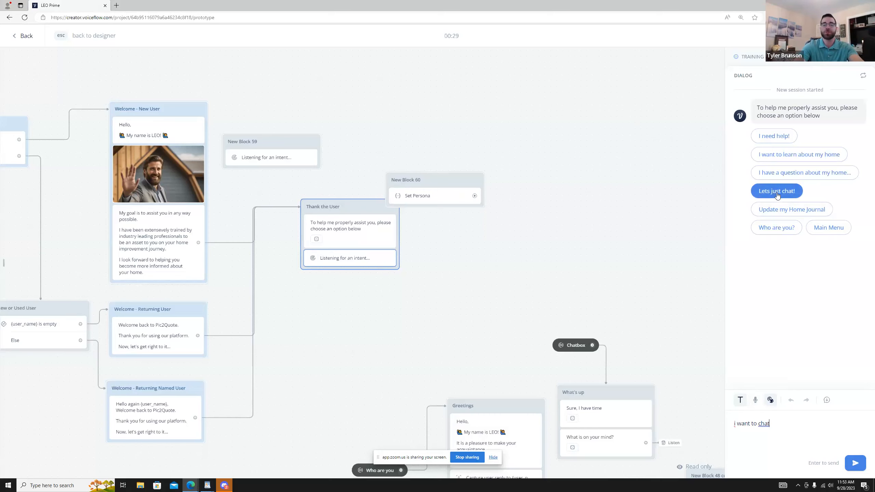
pyautogui.press('Return')
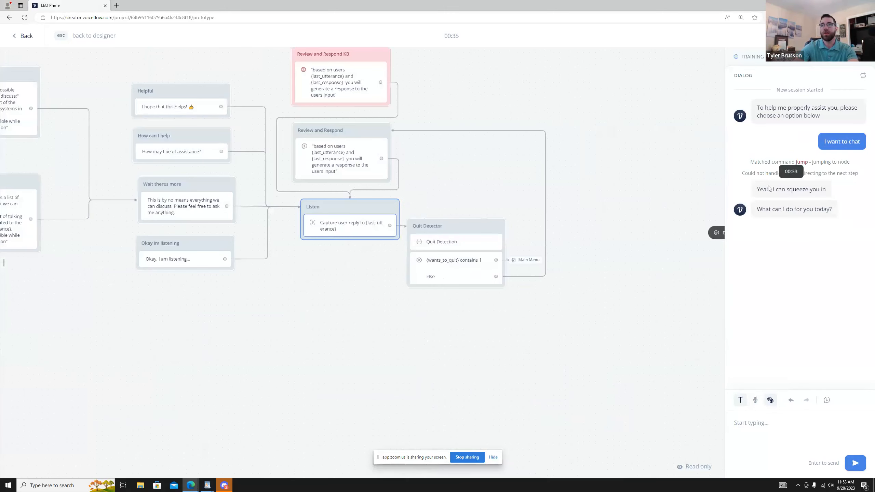
# Trace the tested path between the Listen loop, the Chatbox intent and the Thank the User block, and leave the test
pyautogui.scroll(-3, 467, 212)
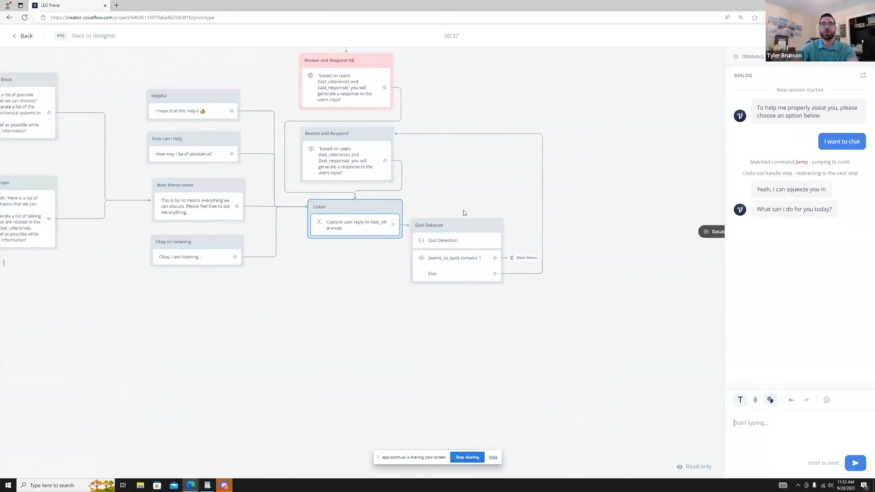
pyautogui.scroll(-3, 467, 212)
pyautogui.moveTo(453, 147); pyautogui.dragTo(580, 315)
pyautogui.scroll(-3, 581, 317)
pyautogui.moveTo(385, 220); pyautogui.dragTo(506, 291)
pyautogui.scroll(-2, 505, 291)
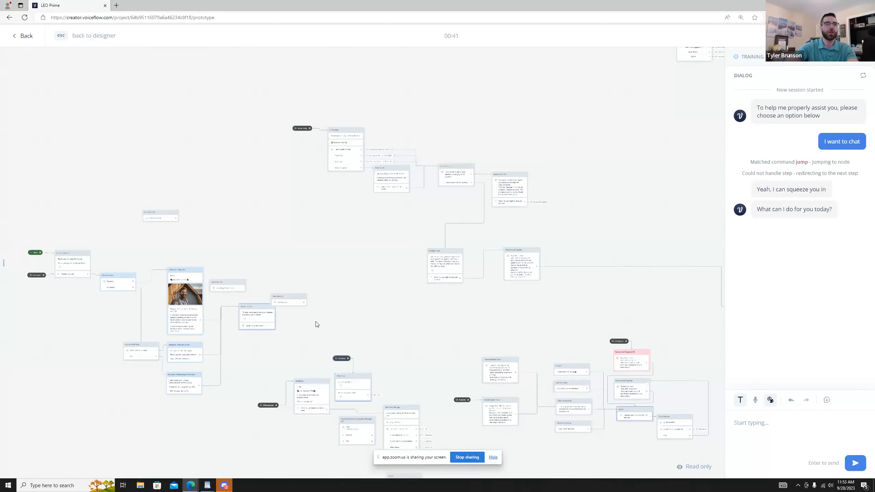
pyautogui.moveTo(316, 325); pyautogui.dragTo(448, 274)
pyautogui.scroll(4, 405, 286)
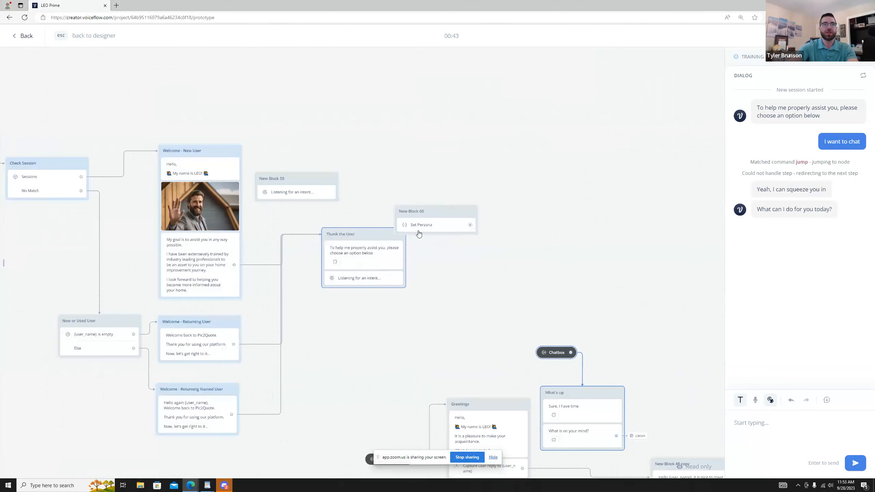
pyautogui.press('Escape')
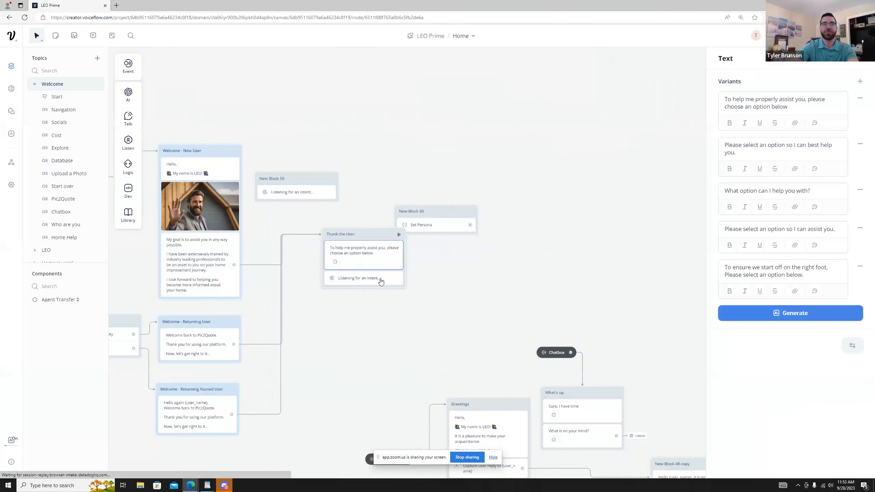
# Examine the Thank the User Choice step's intent scoping options, its list of buttons and the buttons layout options
pyautogui.click(381, 282)
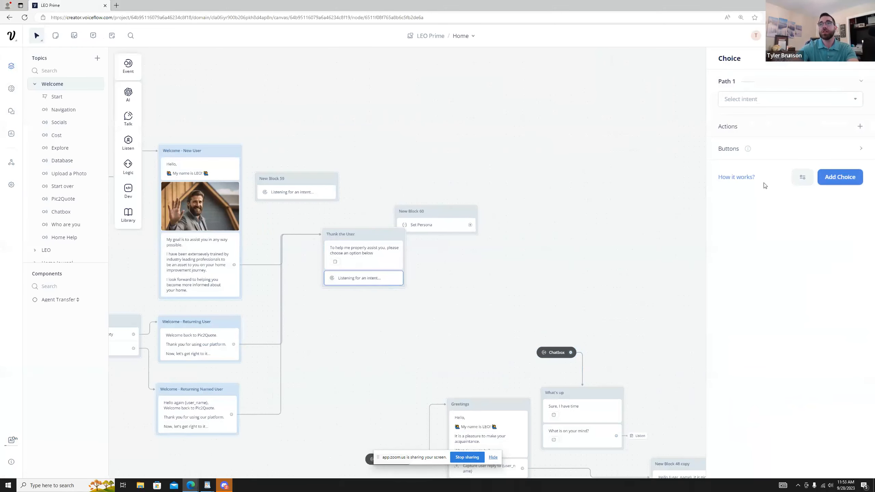
pyautogui.click(802, 178)
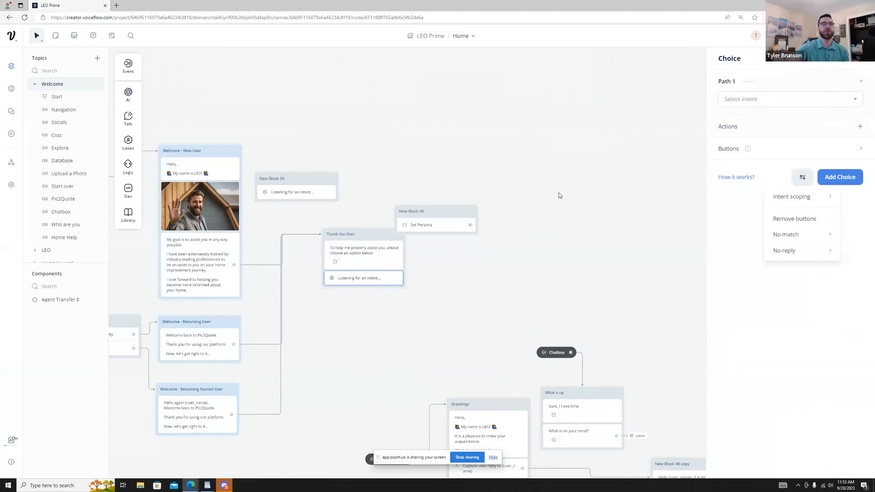
pyautogui.moveTo(130, 147)
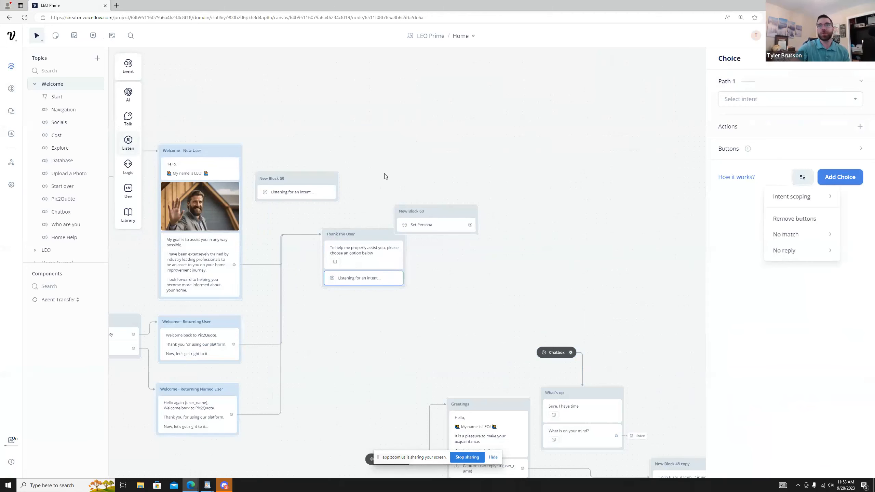
pyautogui.moveTo(785, 198)
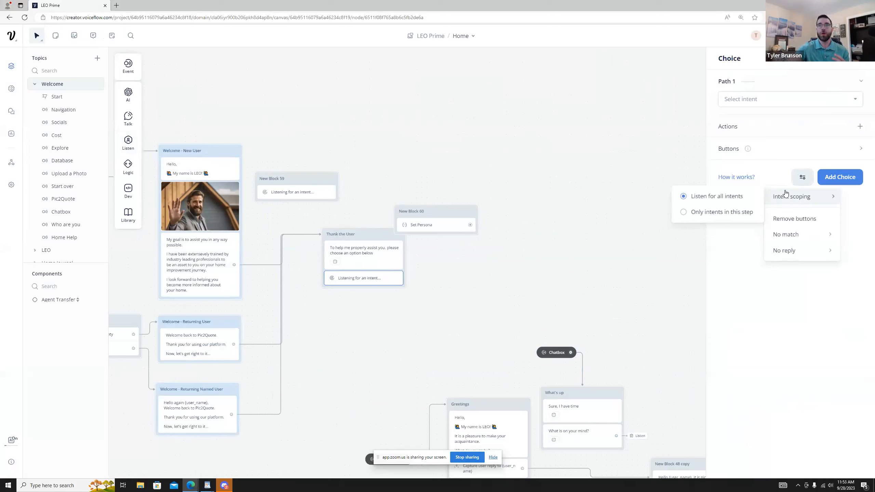
pyautogui.click(771, 160)
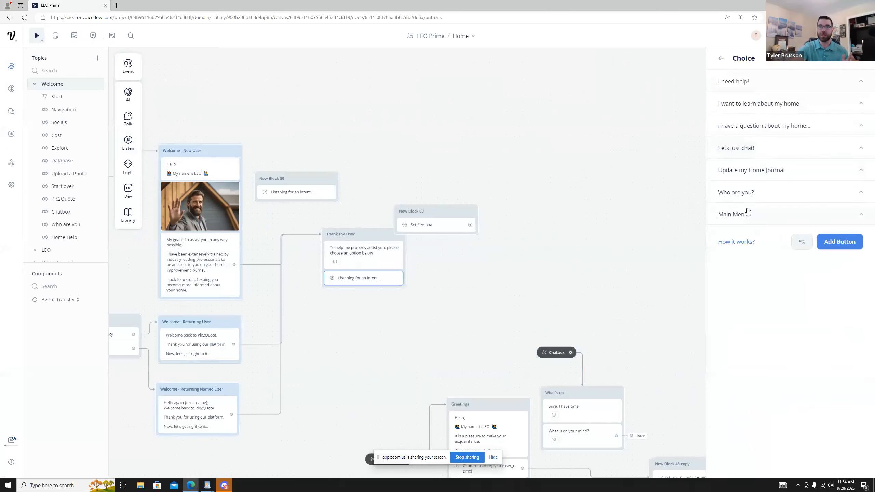
pyautogui.click(801, 249)
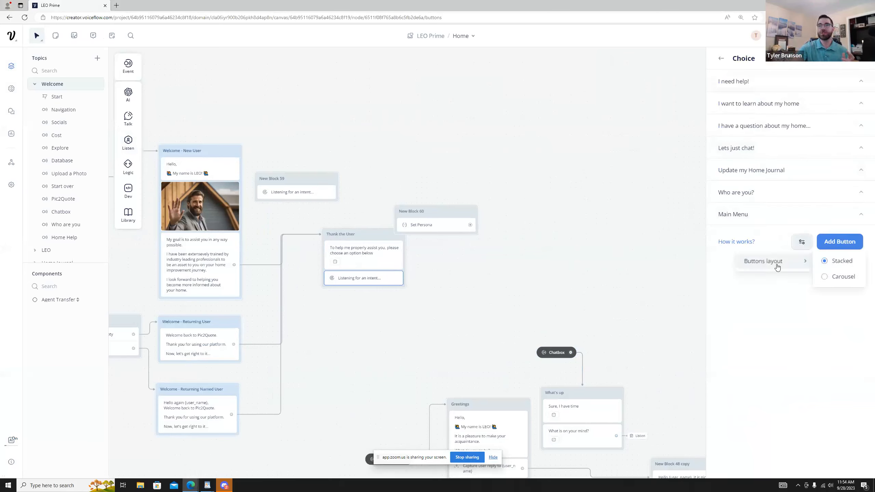
pyautogui.click(761, 280)
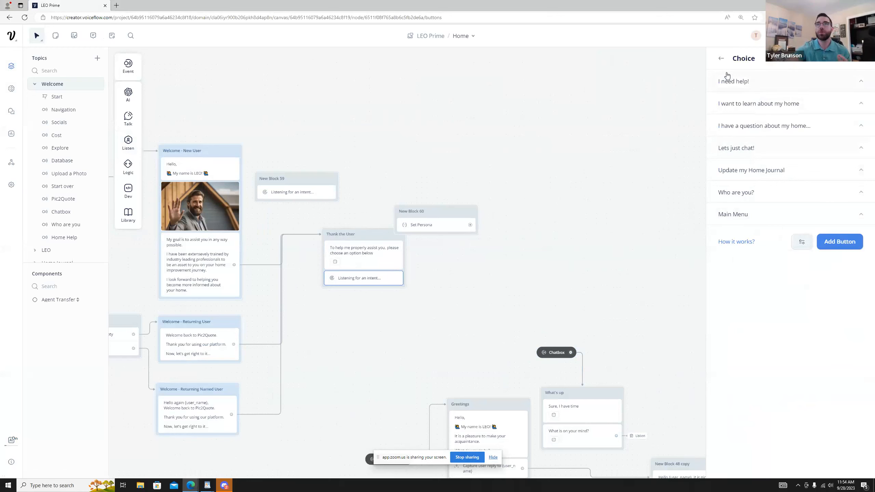
# Set the Thank the User Choice step's intent scoping to Only intents in this step and reopen the step
pyautogui.click(721, 58)
pyautogui.click(802, 182)
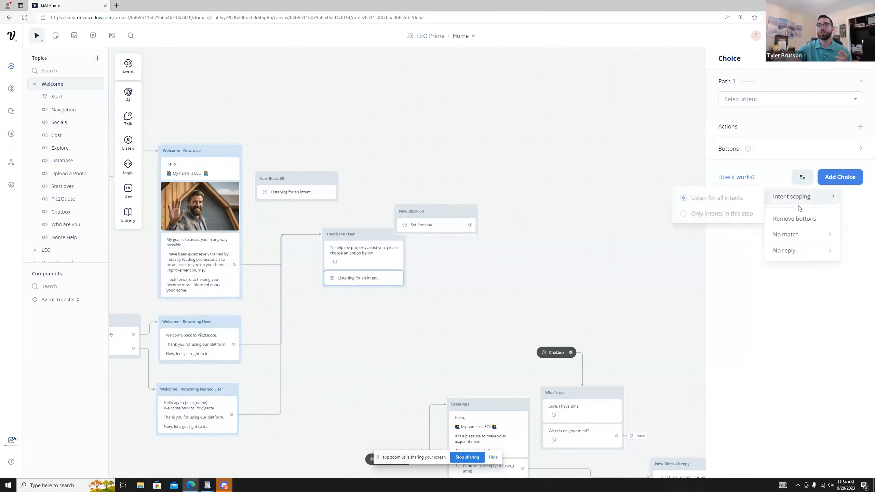
pyautogui.click(730, 214)
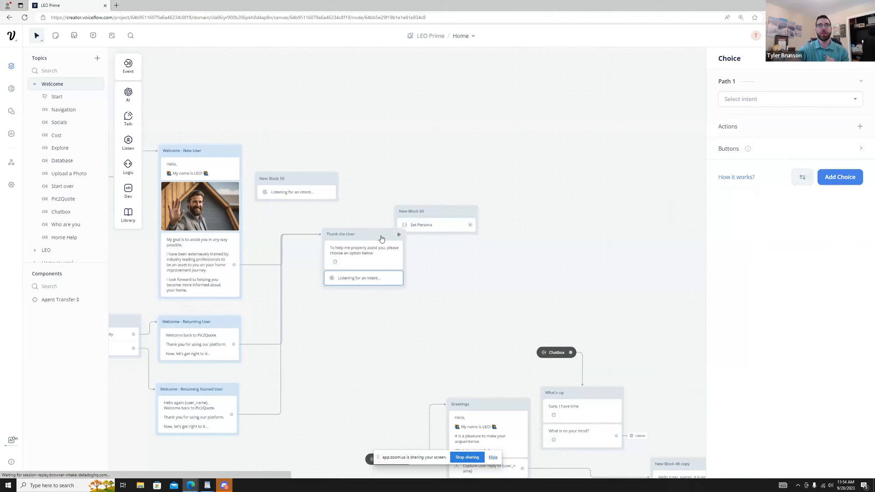
pyautogui.click(385, 258)
pyautogui.click(391, 280)
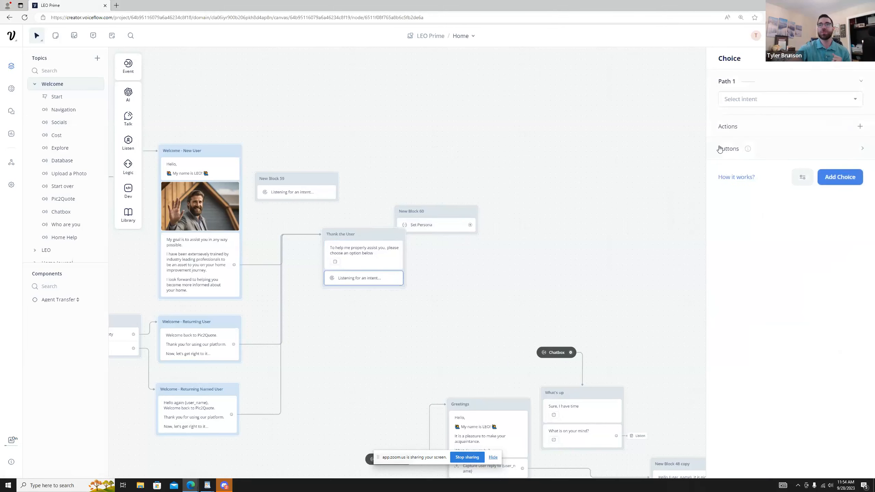
# Examine which intent the Lets just chat! button uses in the Thank the User Choice step, and return to the step's settings
pyautogui.click(768, 155)
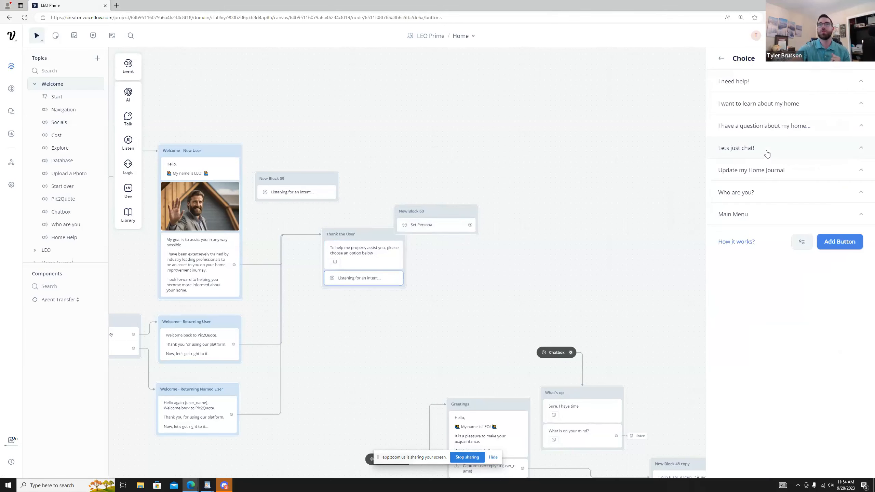
pyautogui.click(795, 152)
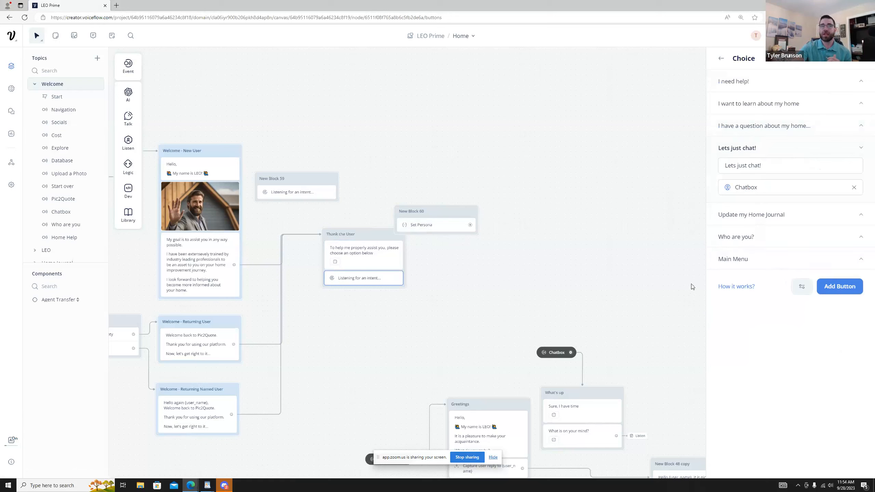
pyautogui.click(386, 281)
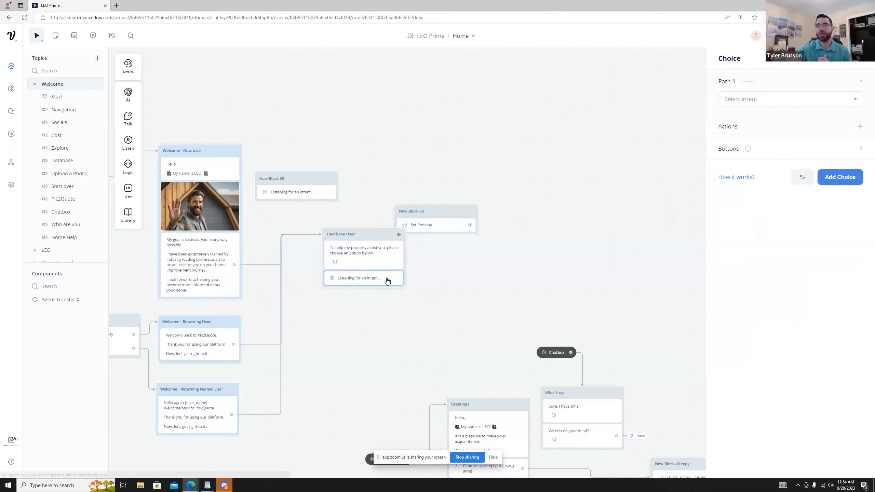
# Set the Thank the User Choice step's intent scoping to Listen for all intents, check the setting and close the step
pyautogui.click(802, 177)
pyautogui.moveTo(786, 199)
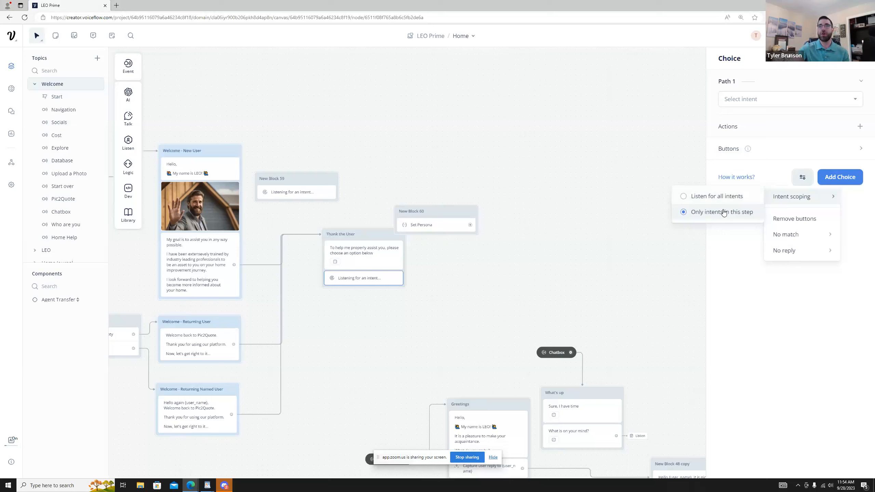
pyautogui.click(700, 199)
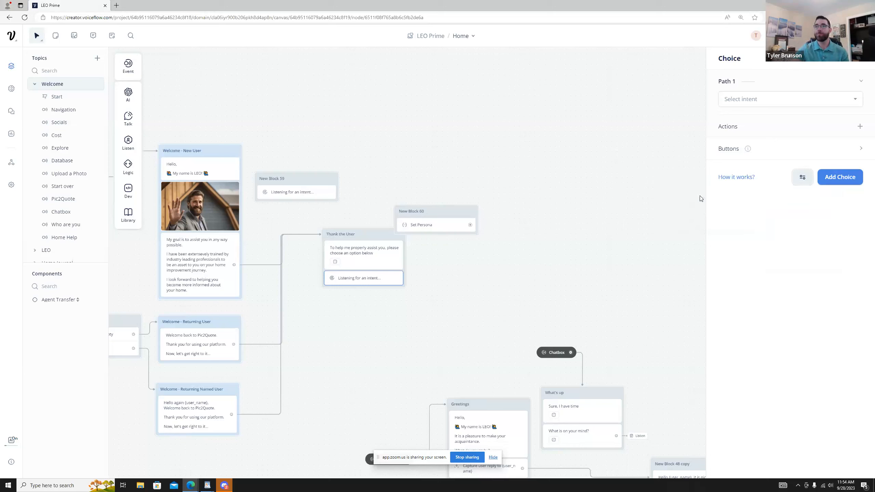
pyautogui.click(802, 177)
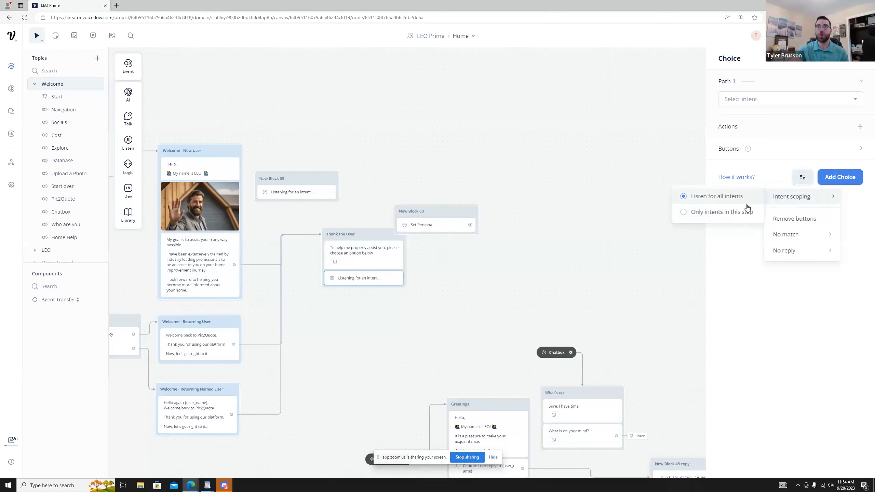
pyautogui.click(631, 216)
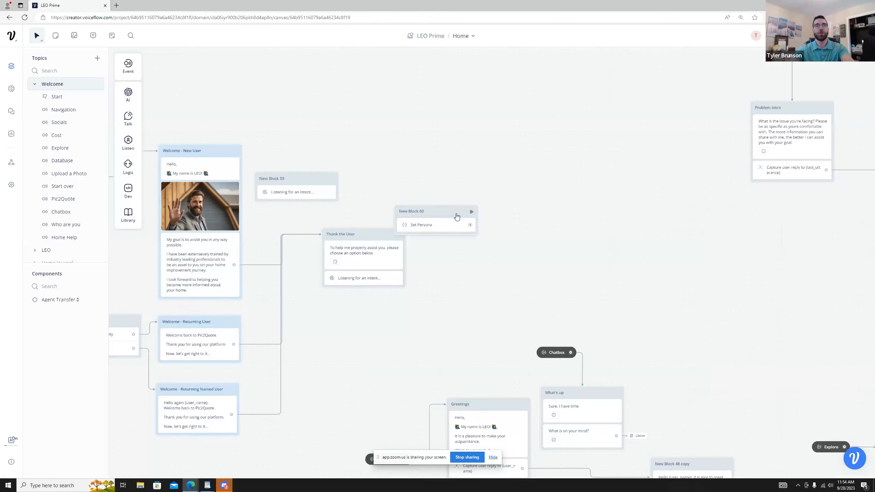
# Move the Set Persona step to the start of the Thank the User block and delete the leftover Choice step in New Block 59
pyautogui.moveTo(436, 227); pyautogui.dragTo(350, 221)
pyautogui.click(320, 191)
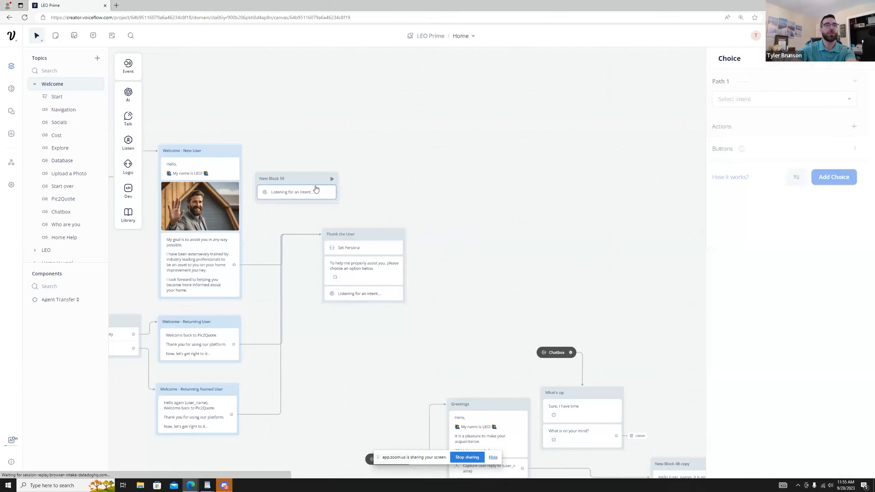
pyautogui.press('Delete')
pyautogui.scroll(-2, 318, 185)
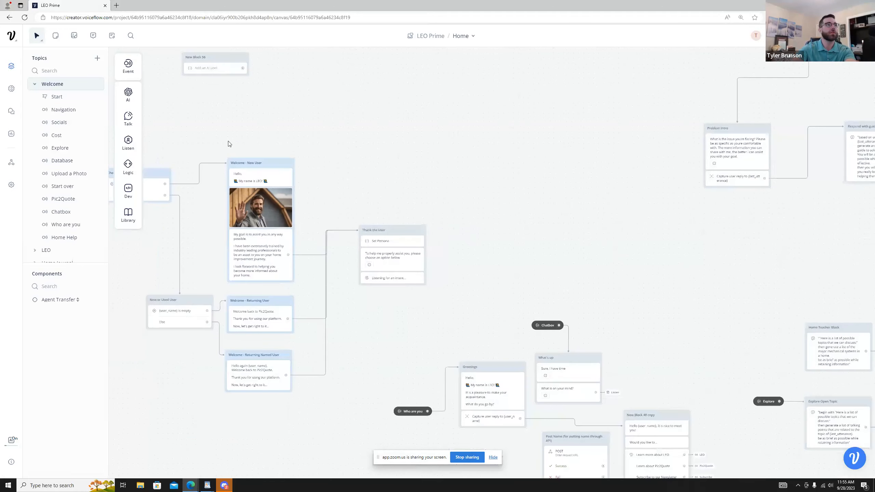
# Return to the dashboard and open the Head Start LITE assistant at its welcome flow
pyautogui.click(12, 36)
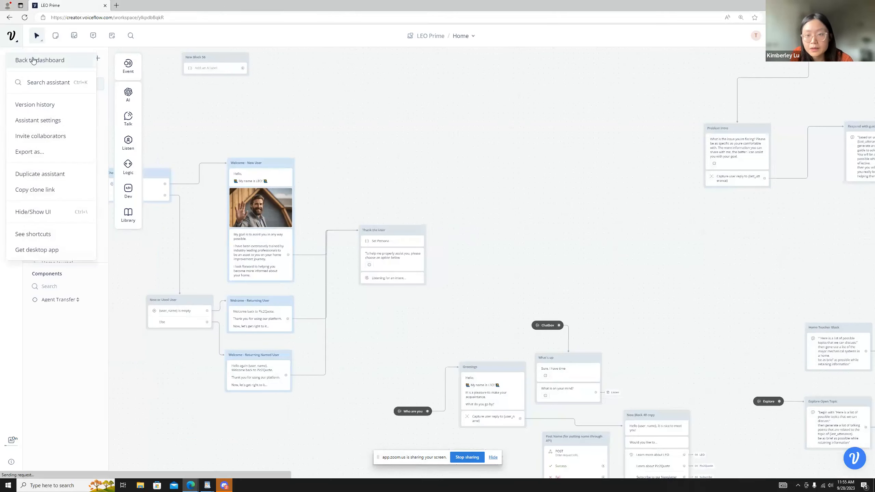
pyautogui.click(35, 60)
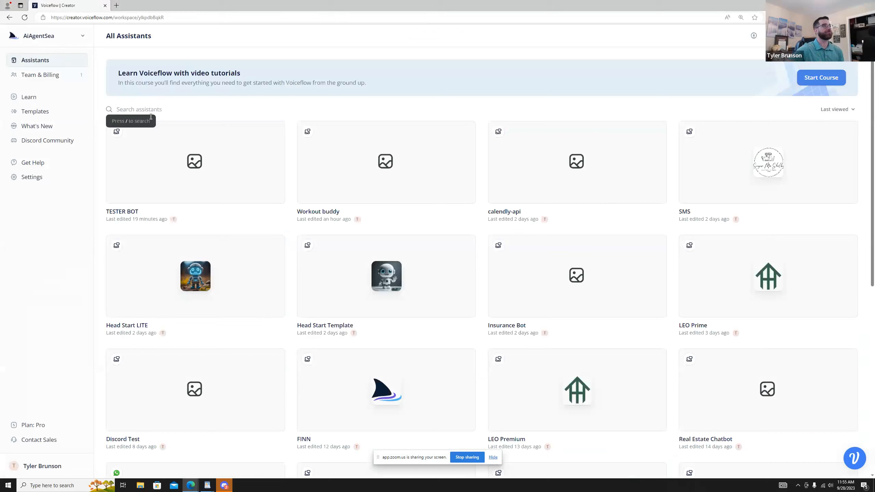
pyautogui.moveTo(126, 128)
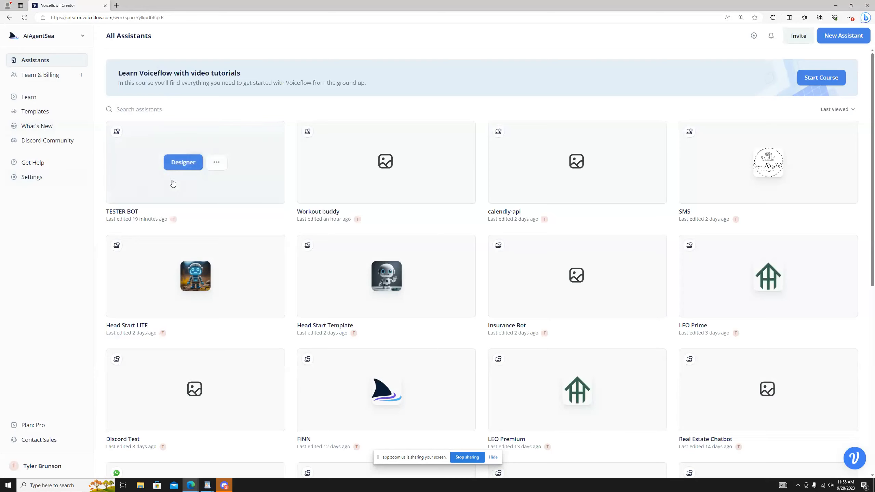
pyautogui.click(186, 275)
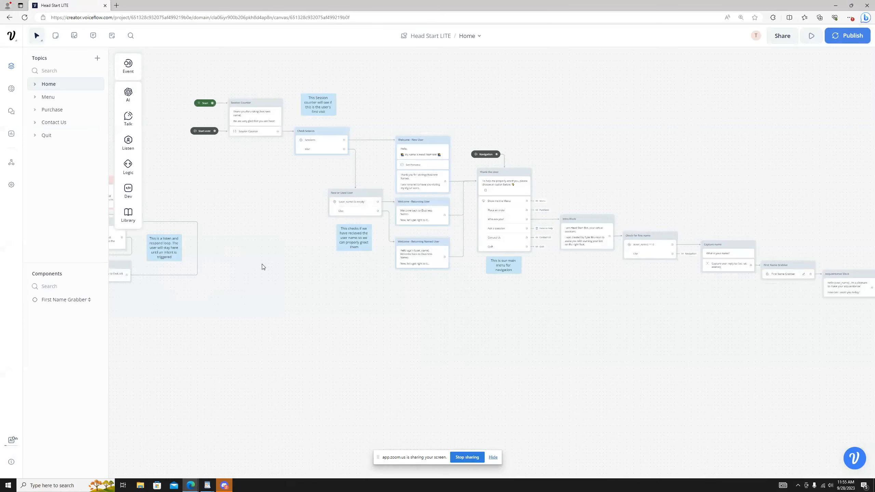
pyautogui.scroll(5, 262, 265)
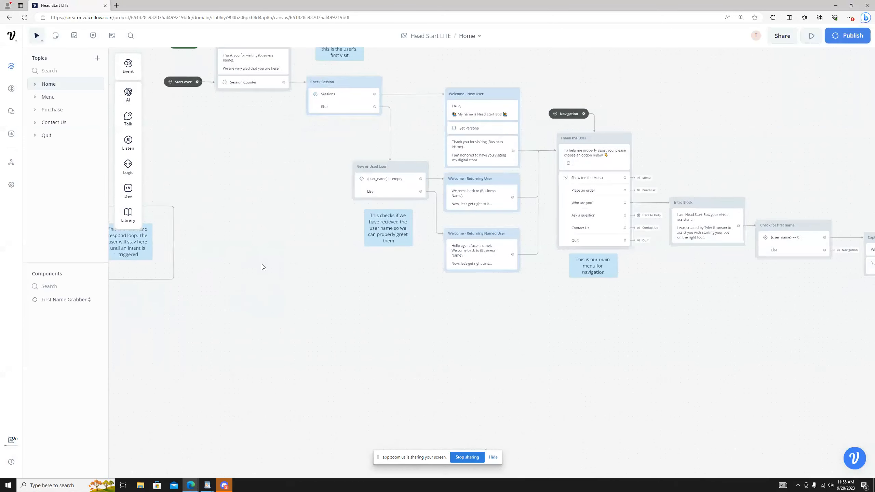
pyautogui.scroll(-2, 262, 266)
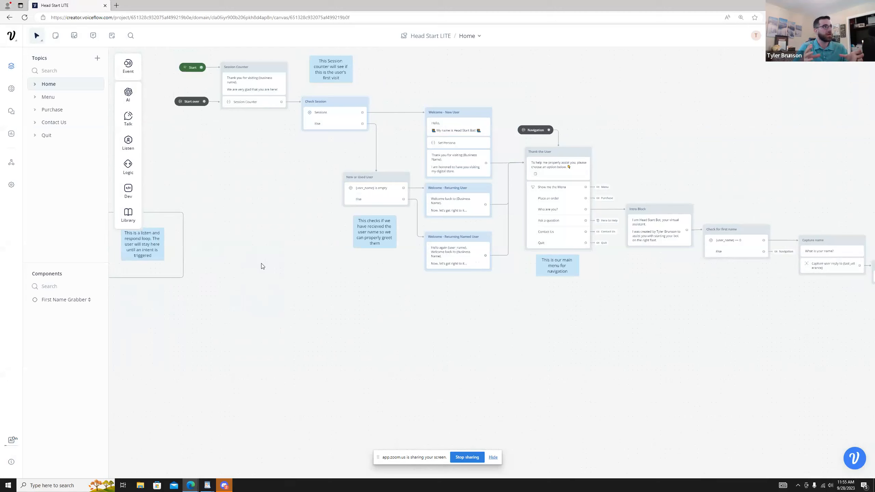
# Add a standalone Set step with the value "You are cowboy. yeehaaw" and browse the variables it can apply to
pyautogui.moveTo(142, 174)
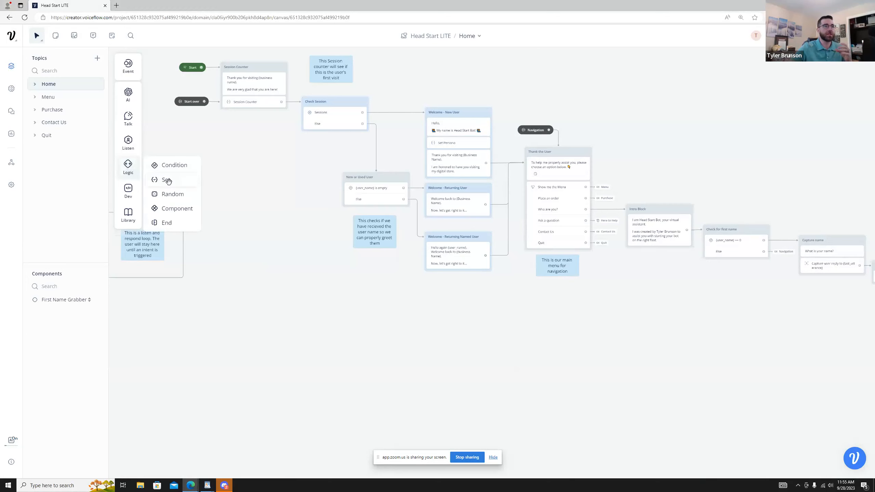
pyautogui.moveTo(167, 181); pyautogui.dragTo(240, 272)
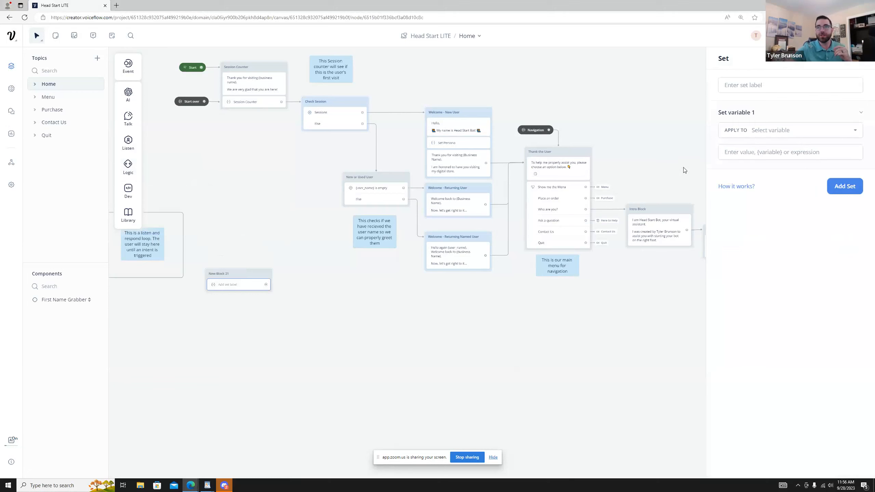
pyautogui.click(742, 156)
pyautogui.write('You area')
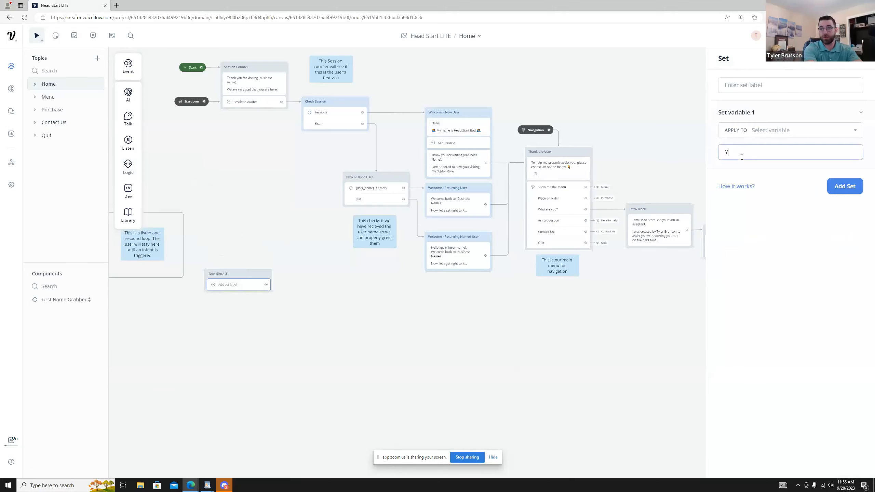
pyautogui.press('BackSpace')
pyautogui.press('BackSpace')
pyautogui.write('cowb')
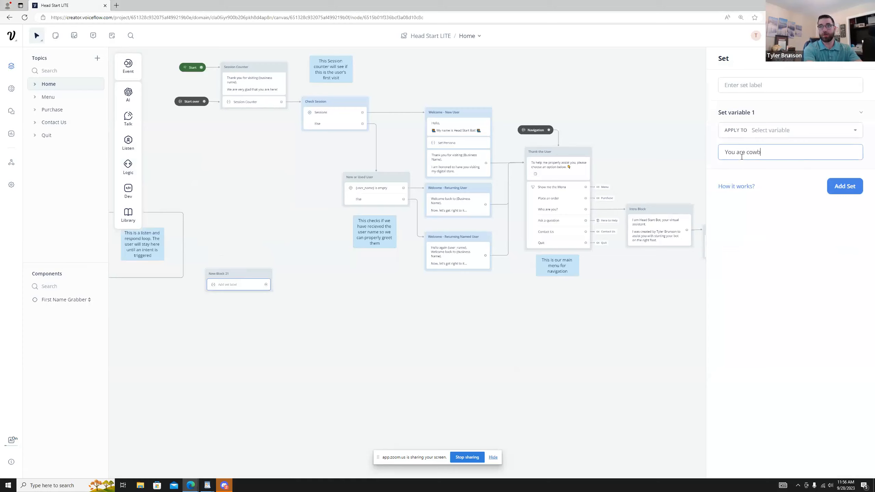
pyautogui.write('oy. yeehaaw')
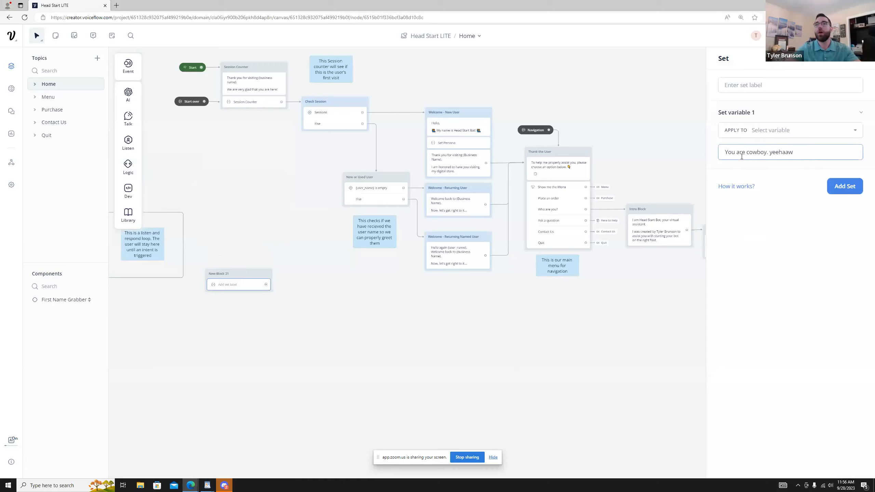
pyautogui.click(787, 133)
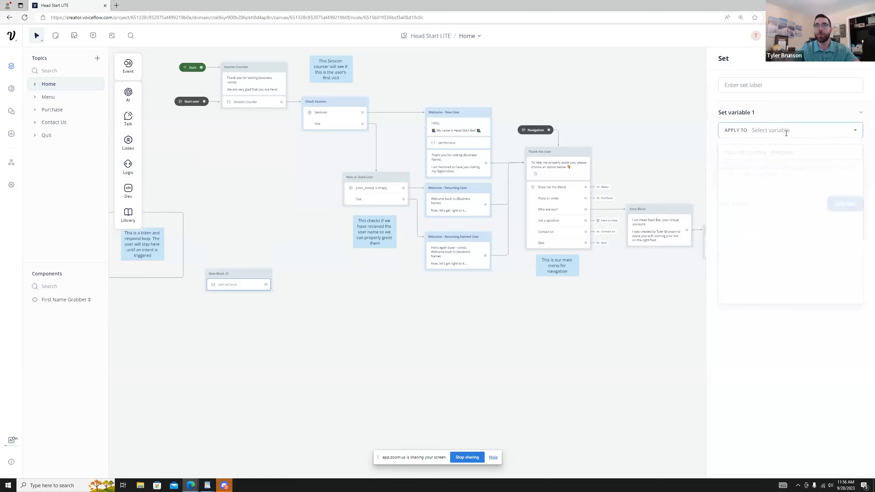
pyautogui.scroll(-2, 769, 194)
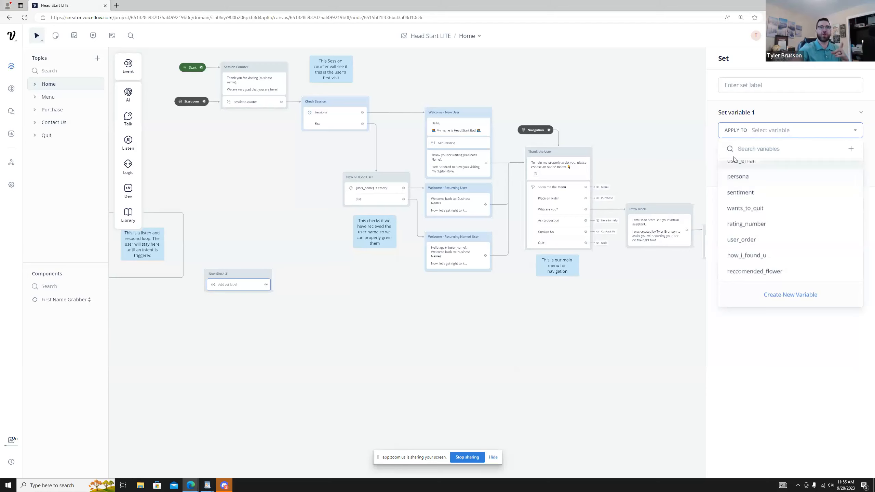
# Examine the Set Persona prompt in the Welcome - New User block and the persona variable in the assistant's variable list
pyautogui.click(459, 148)
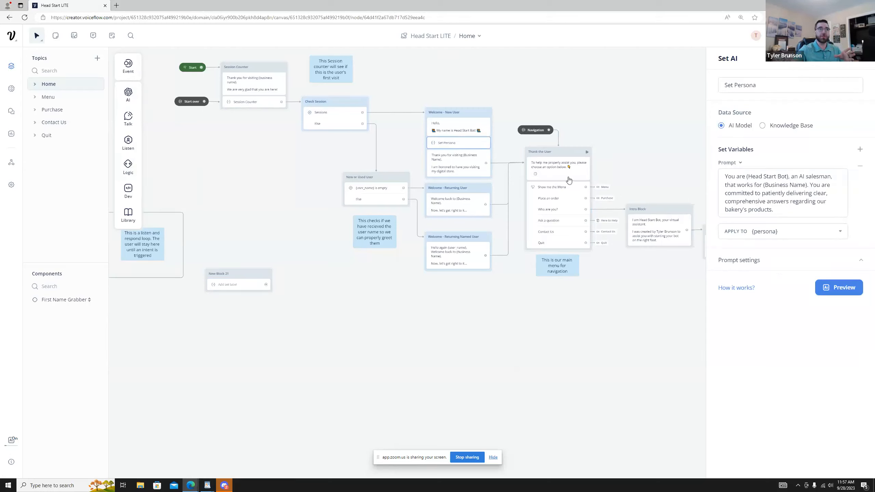
pyautogui.click(112, 36)
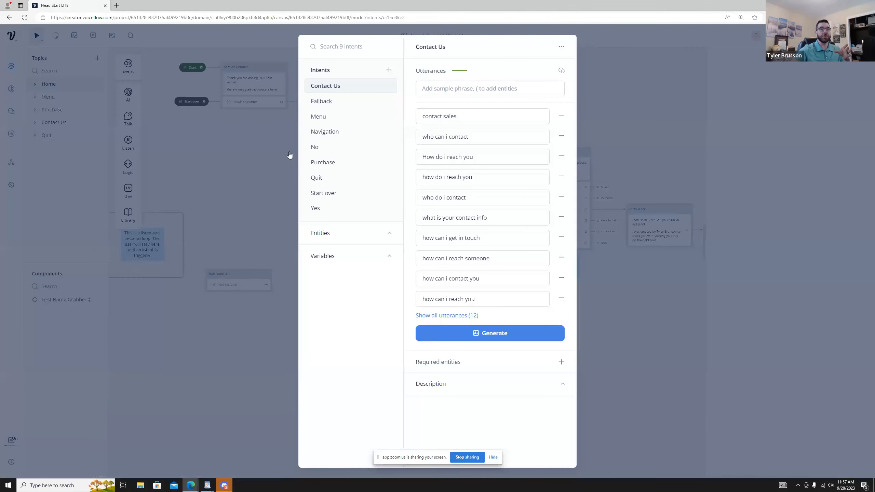
pyautogui.click(355, 256)
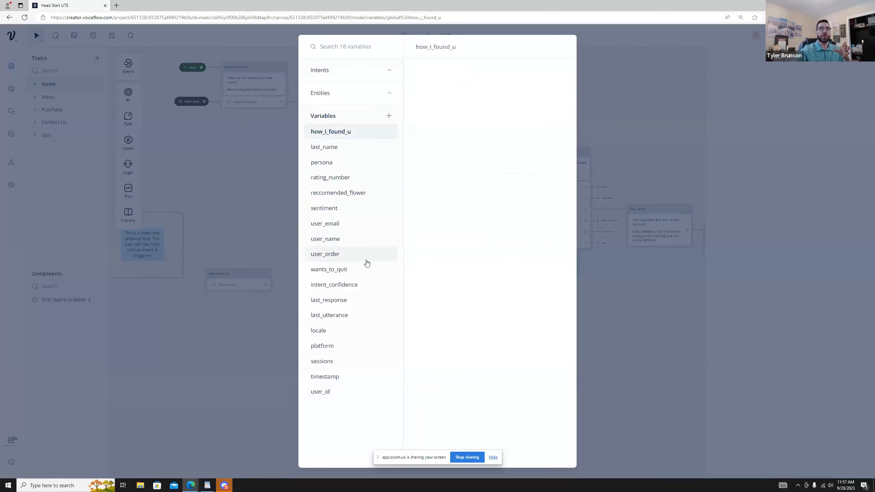
pyautogui.click(342, 164)
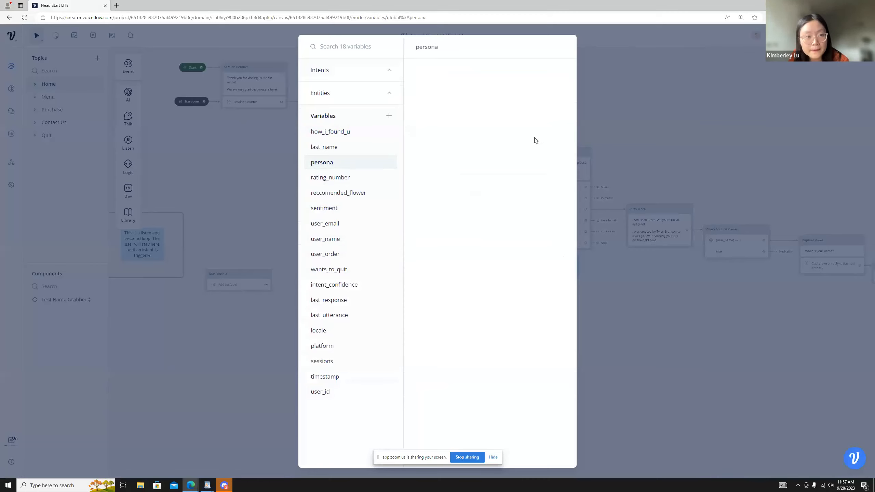
pyautogui.click(643, 143)
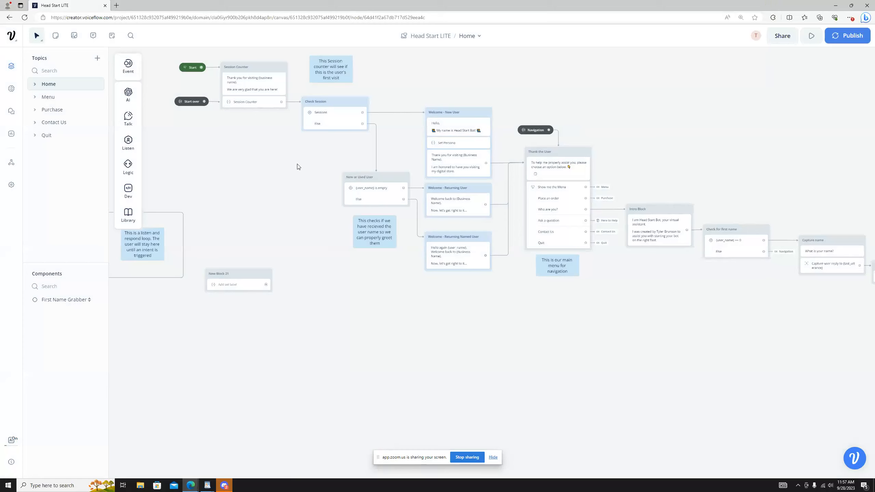
# Delete the standalone block containing the demonstration Set step
pyautogui.click(253, 273)
pyautogui.press('Delete')
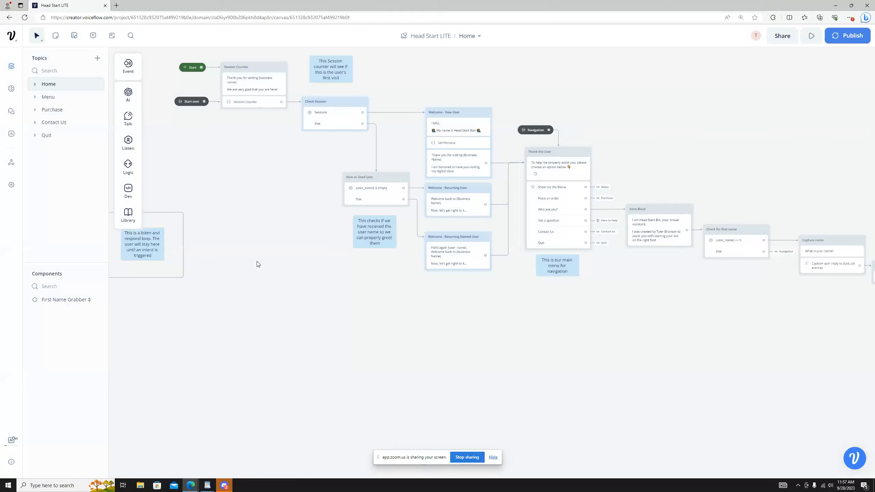
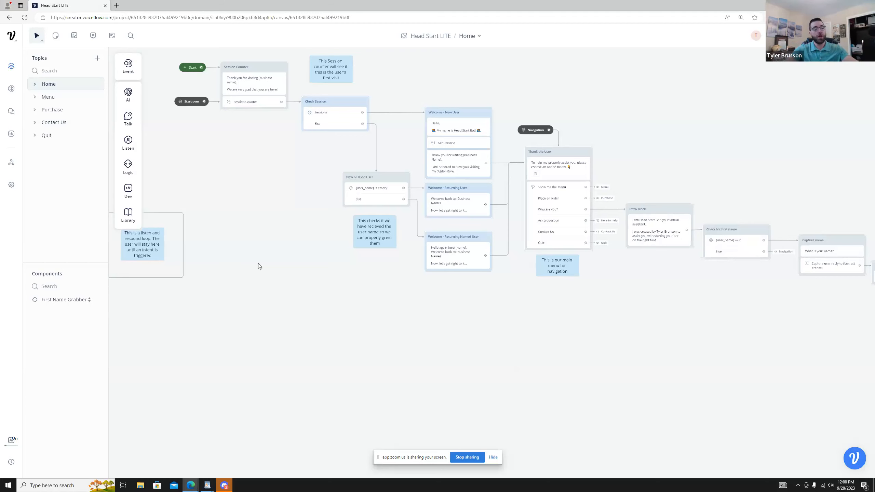
pyautogui.scroll(-1, 271, 252)
pyautogui.scroll(-3, 271, 252)
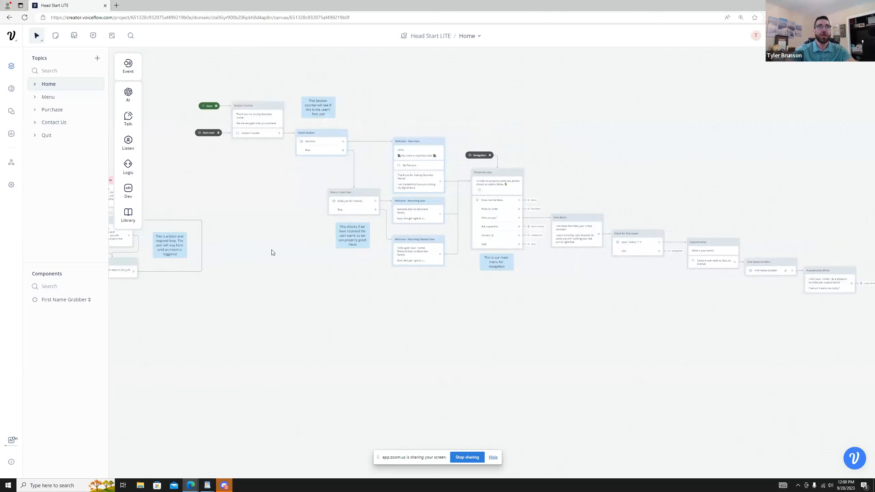
pyautogui.moveTo(243, 106); pyautogui.dragTo(501, 278)
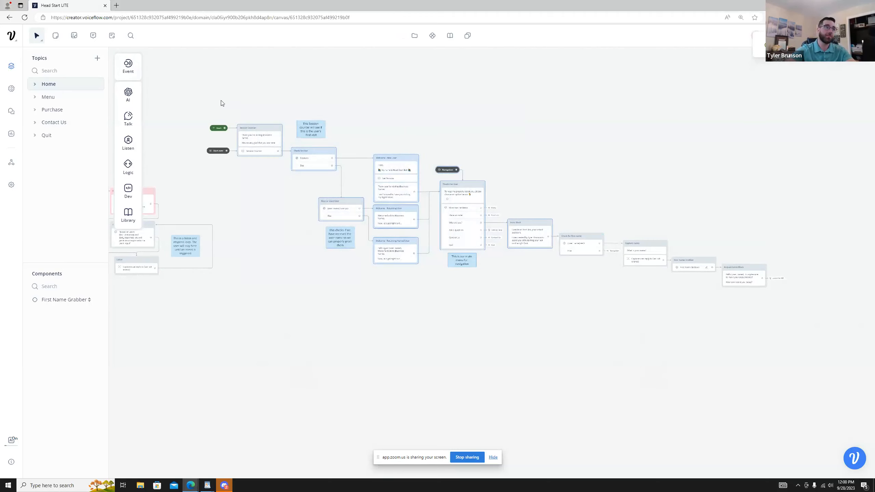
pyautogui.click(286, 106)
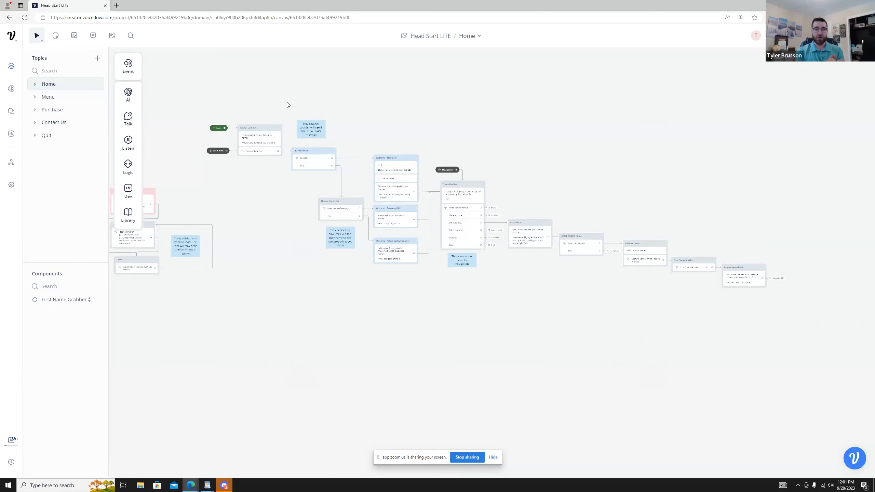
# Add a Custom Action step and an API step as separate blocks on the empty canvas above the welcome flow
pyautogui.moveTo(130, 191)
pyautogui.moveTo(163, 218); pyautogui.dragTo(496, 118)
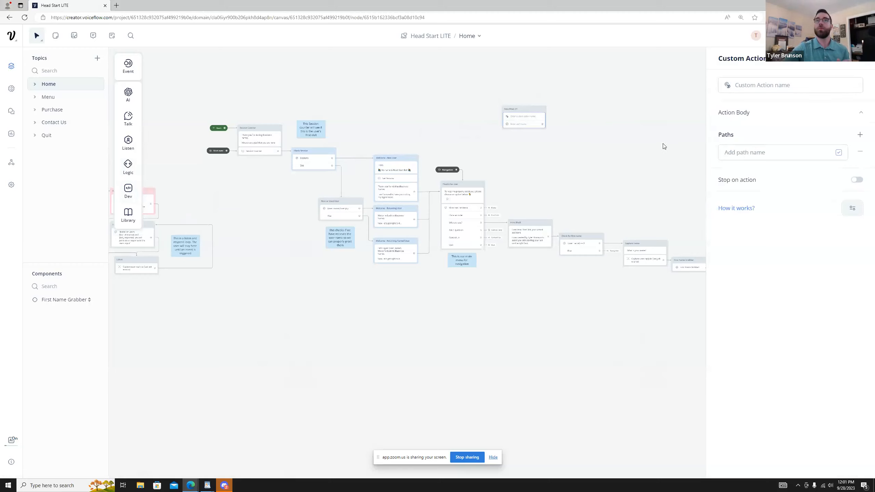
pyautogui.moveTo(136, 195)
pyautogui.moveTo(165, 190); pyautogui.dragTo(371, 82)
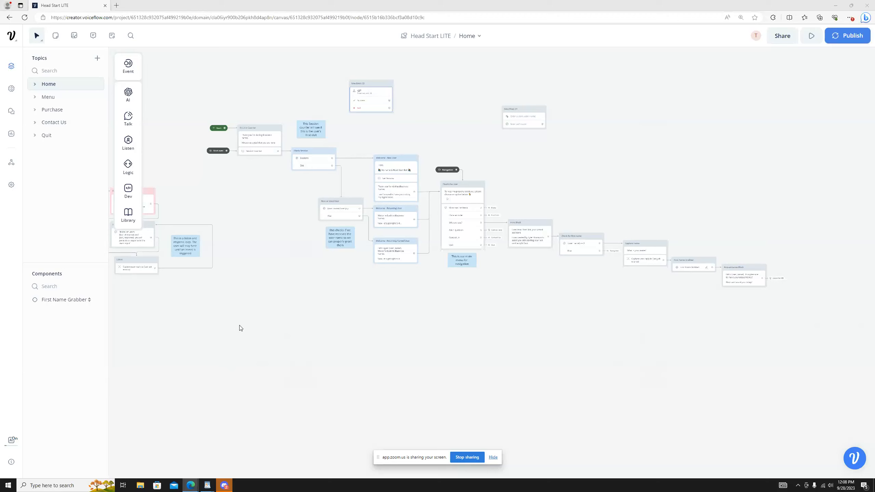
pyautogui.scroll(-2, 252, 326)
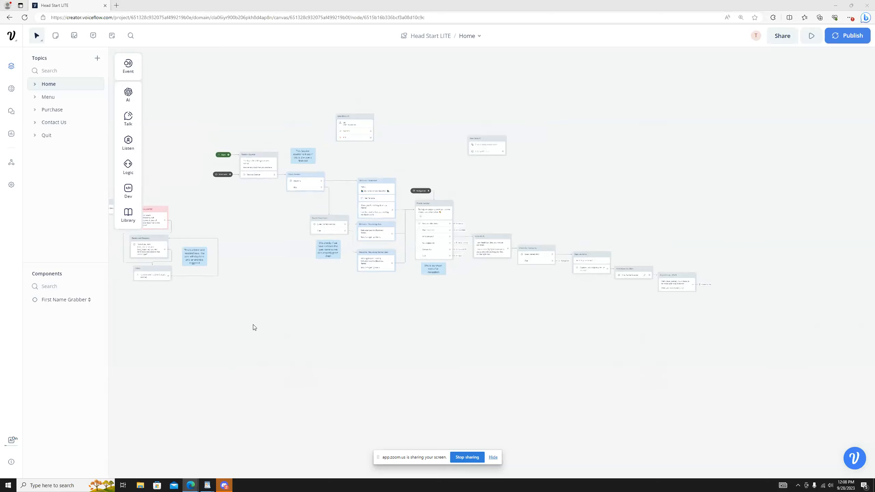
# Return to the assistants dashboard and open the Advanced AI Sources Template assistant
pyautogui.moveTo(244, 322); pyautogui.dragTo(284, 329)
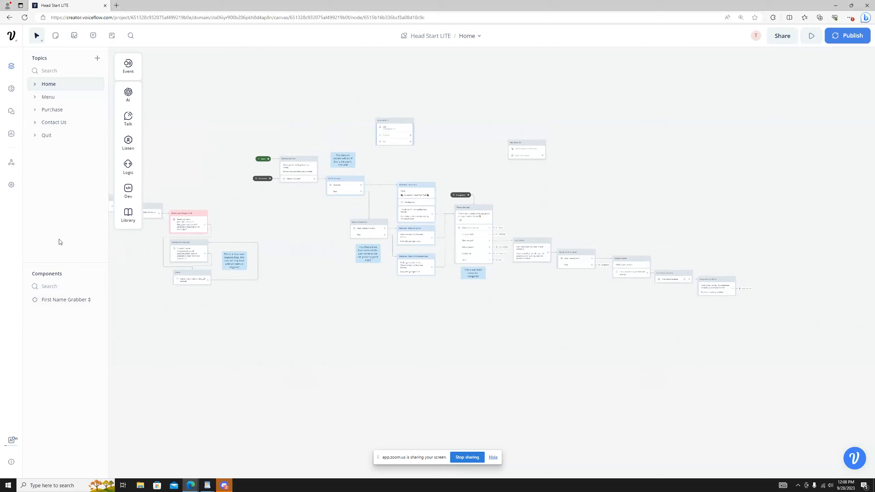
pyautogui.click(12, 46)
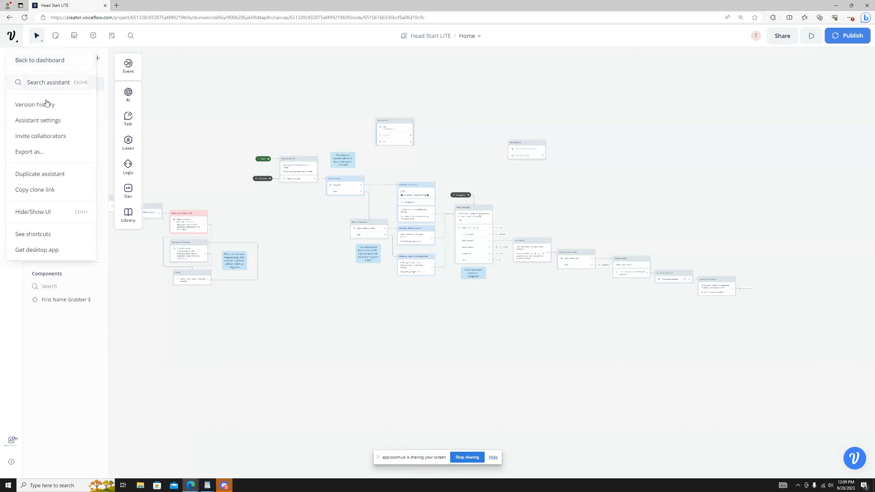
pyautogui.click(42, 65)
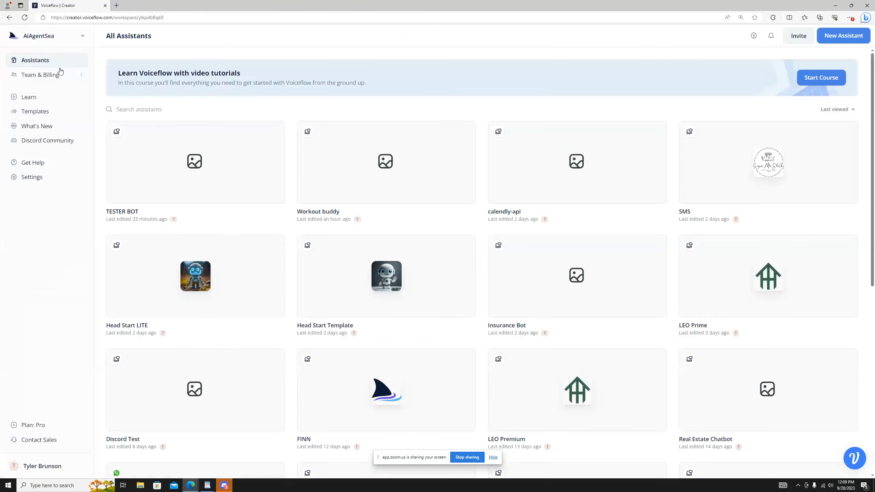
pyautogui.scroll(-8, 239, 147)
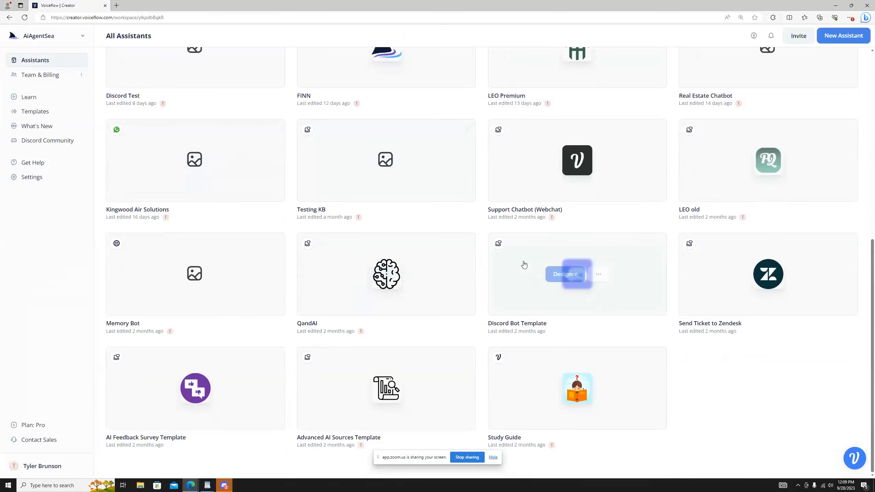
pyautogui.moveTo(551, 349)
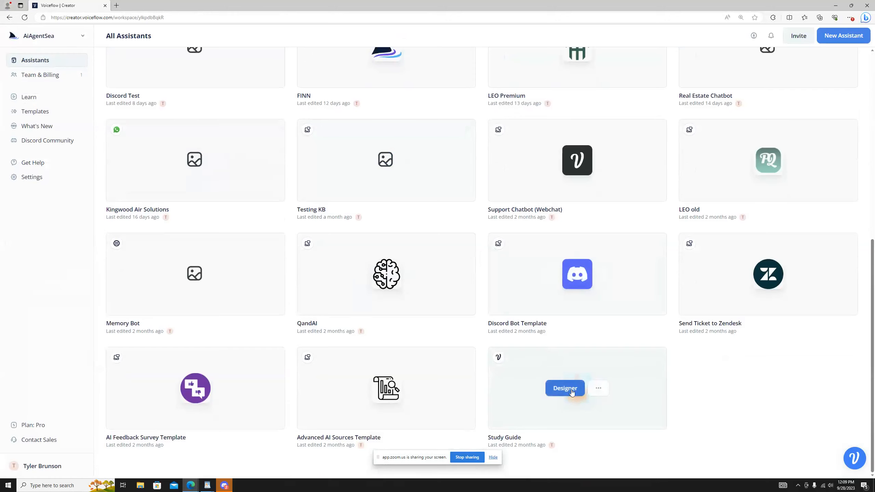
pyautogui.click(386, 389)
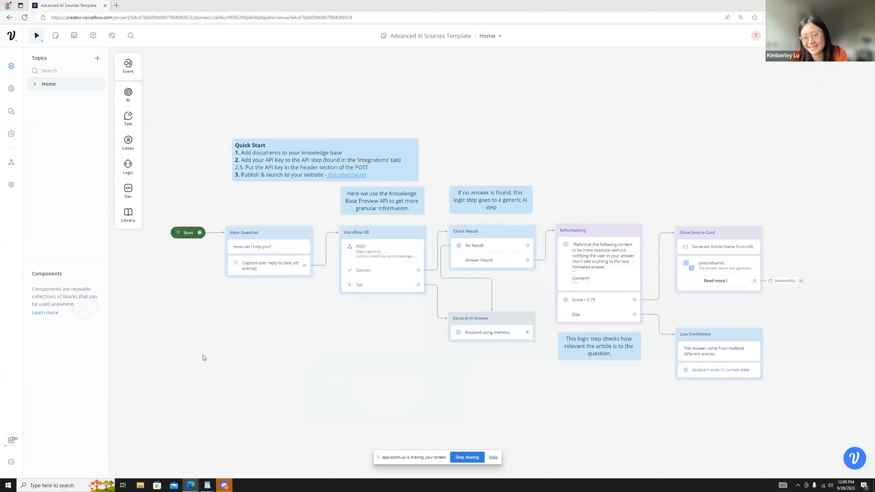
pyautogui.scroll(-1, 244, 356)
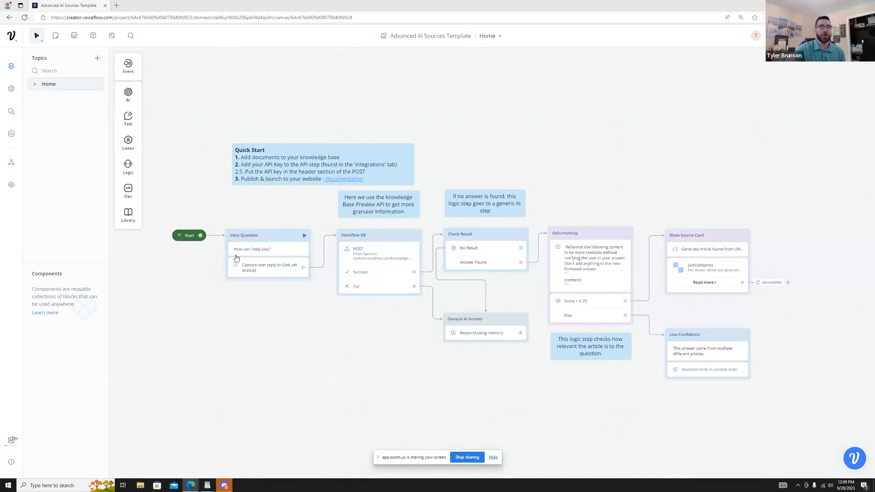
# Run a test from the Start block and enable Intent Confidence Score in the test settings
pyautogui.click(179, 238)
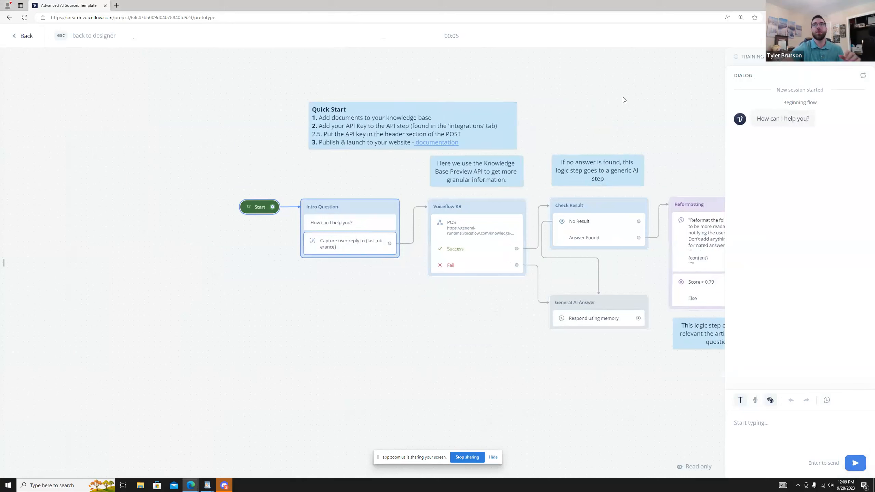
pyautogui.click(798, 35)
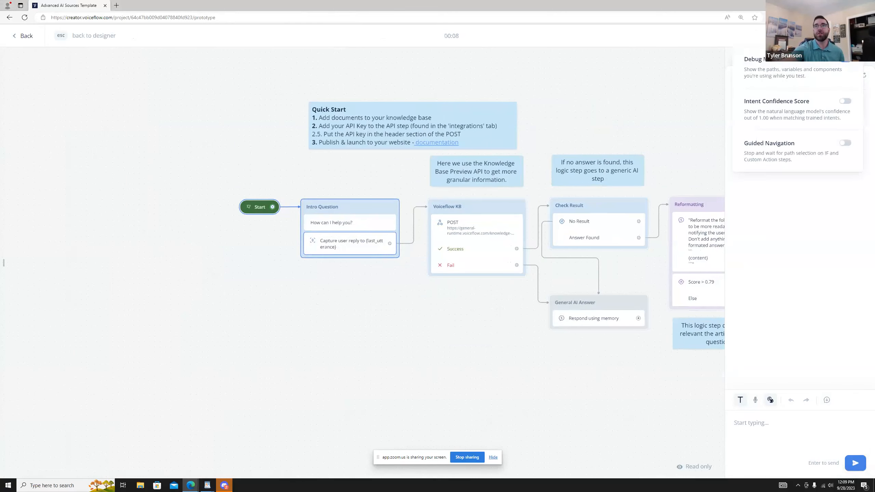
pyautogui.click(844, 104)
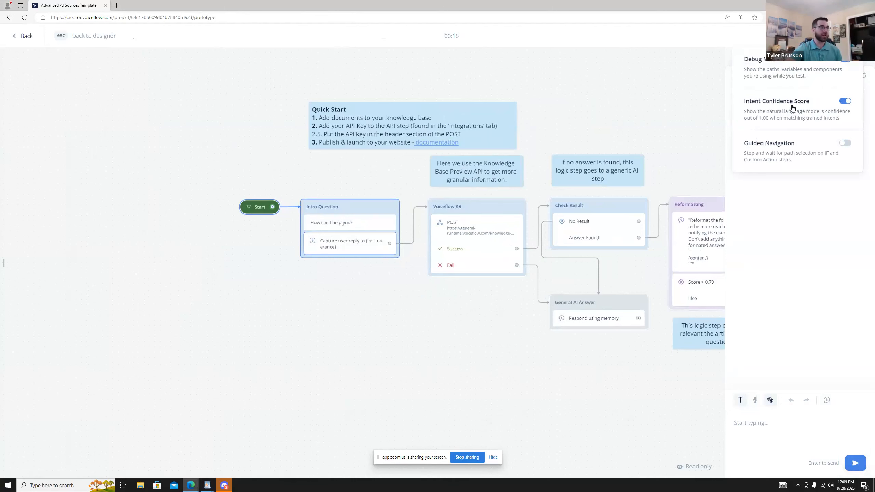
pyautogui.click(687, 106)
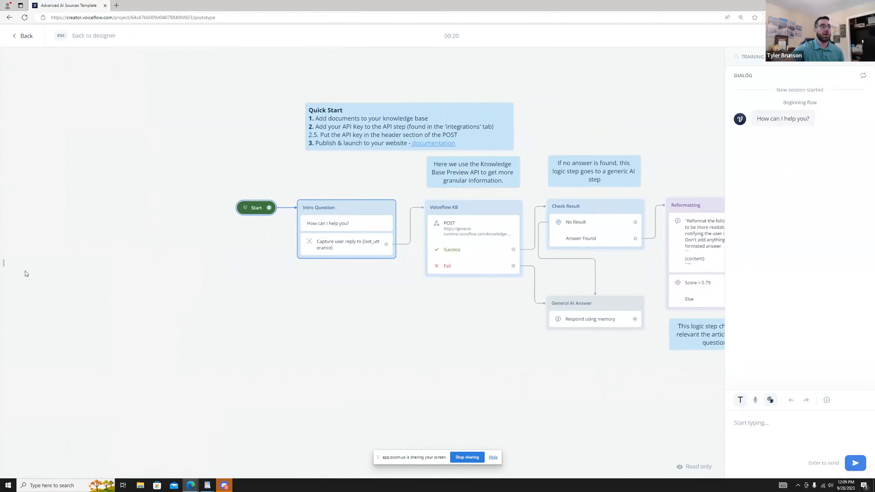
# Examine the assistant's variables in the running test, especially intent_confidence
pyautogui.click(4, 264)
pyautogui.scroll(-3, 45, 200)
pyautogui.scroll(3, 50, 200)
pyautogui.moveTo(18, 219); pyautogui.dragTo(14, 217)
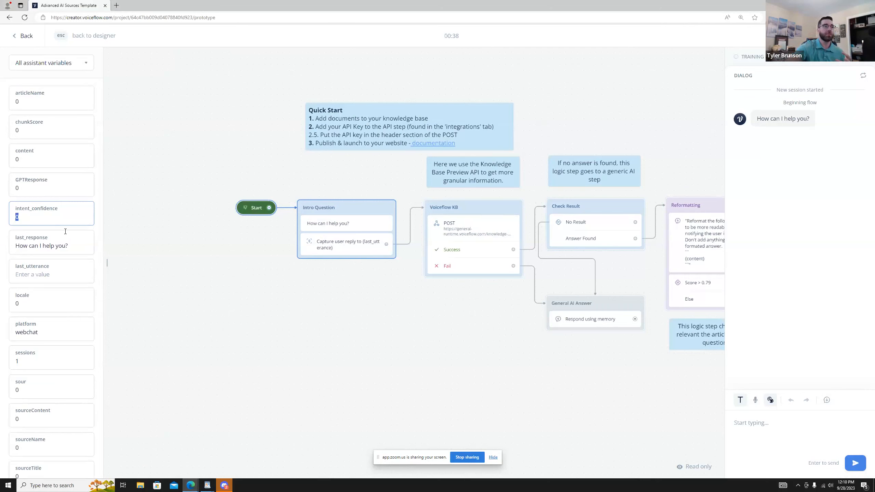
pyautogui.click(106, 263)
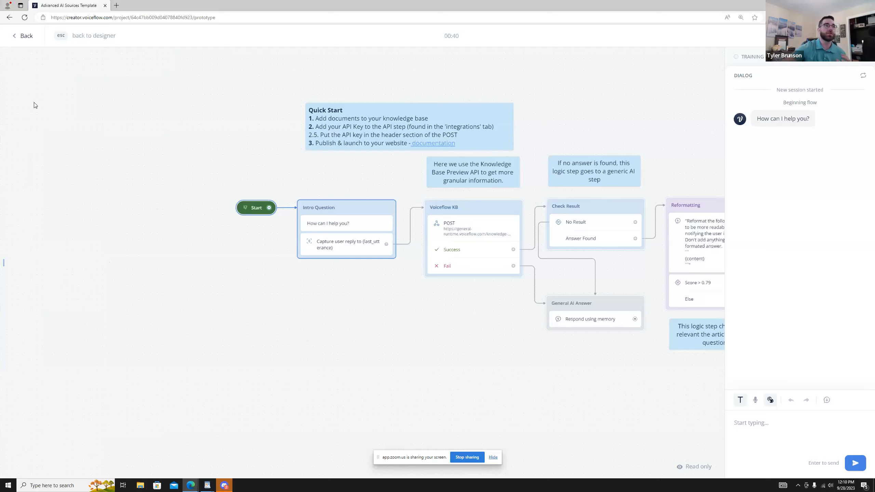
# Leave the test, look through the assistant's general settings, including intent confidence, and return to the canvas
pyautogui.click(28, 36)
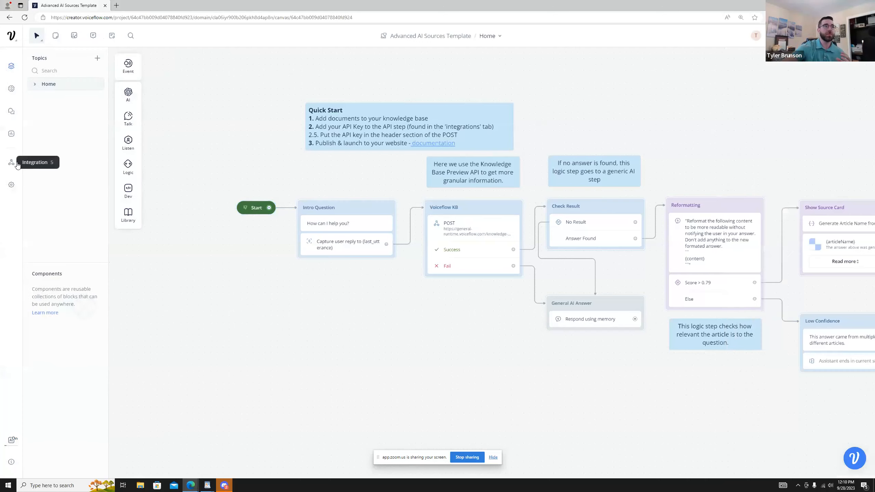
pyautogui.click(11, 162)
pyautogui.click(11, 184)
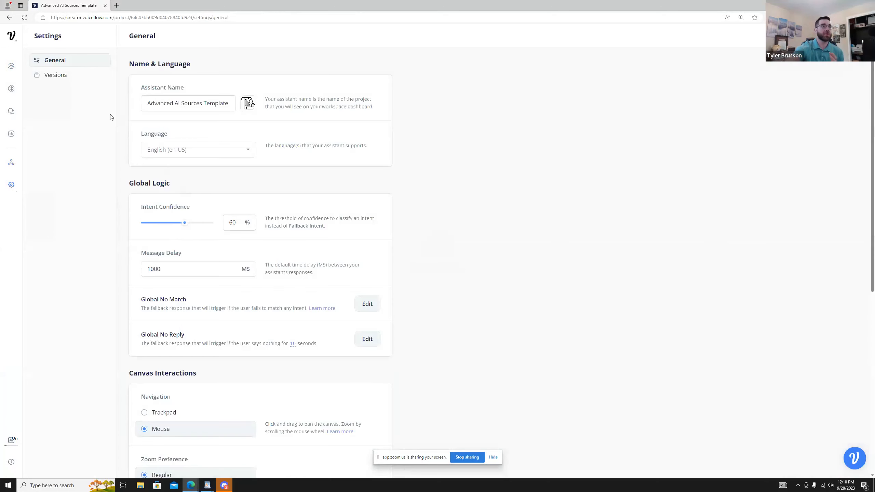
pyautogui.click(11, 66)
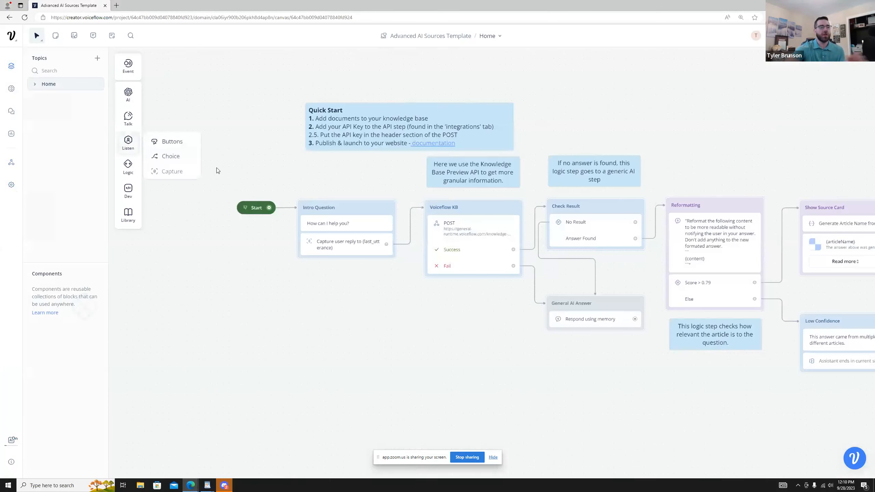
# Look at the data sources in the assistant's knowledge base and return to the design canvas
pyautogui.press('2')
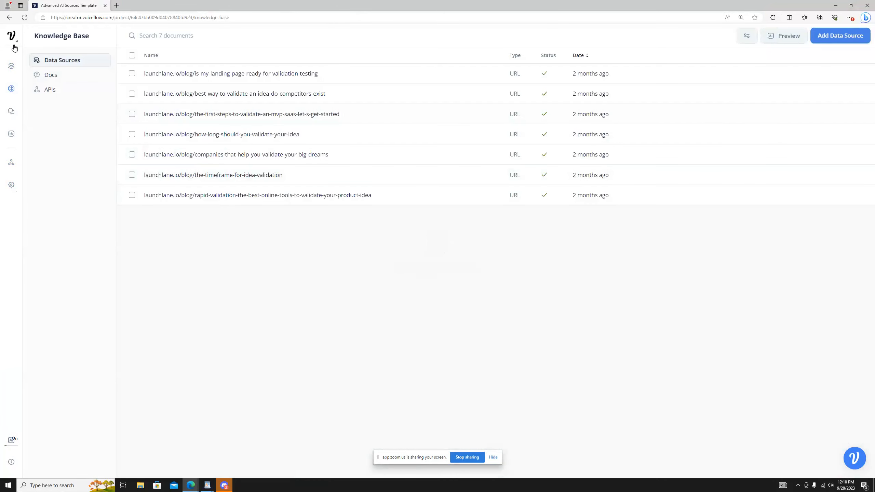
pyautogui.click(11, 66)
pyautogui.moveTo(128, 119)
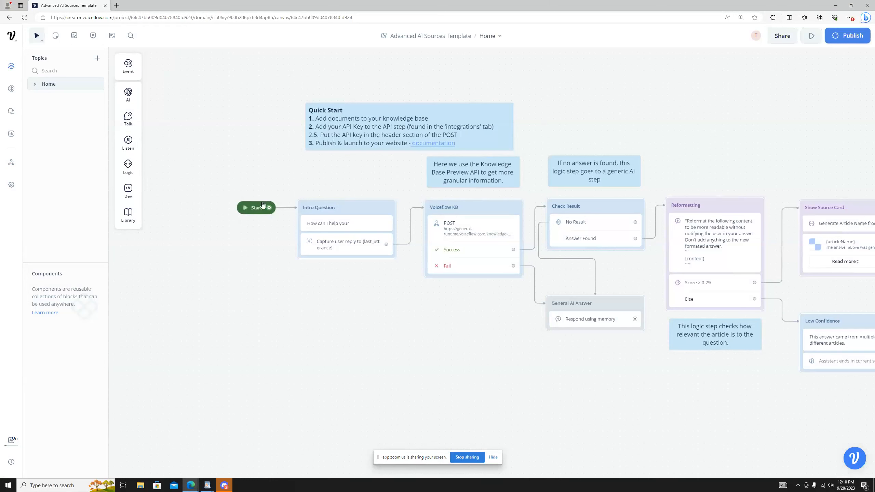
# Test the assistant from the Start block with "what is the best way for a start up to sucseed" and review the reply
pyautogui.click(253, 209)
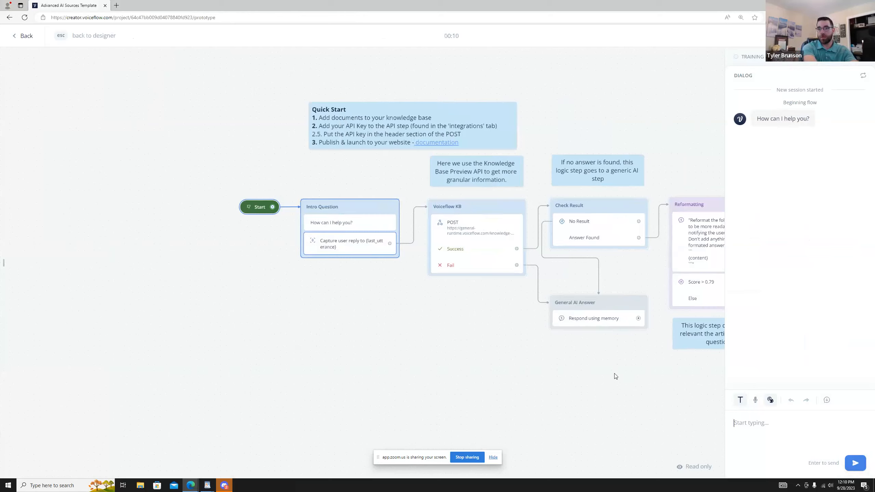
pyautogui.write('what is the best w')
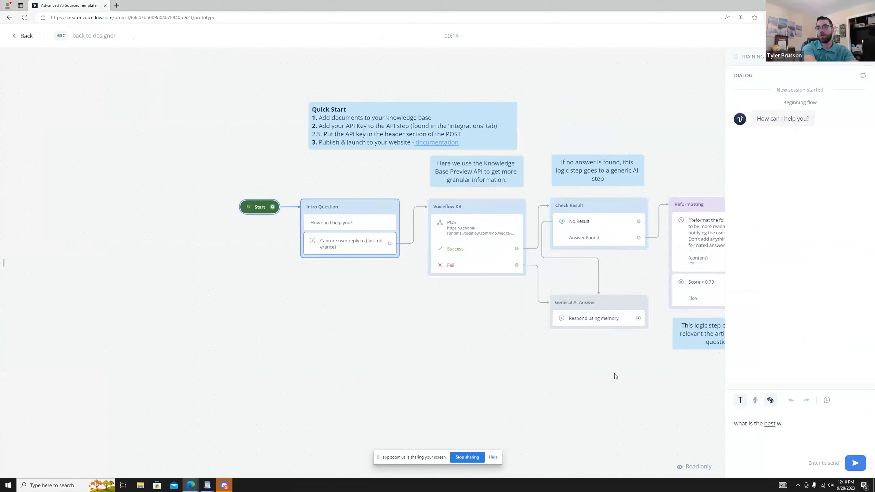
pyautogui.write('ay for a start up to suc')
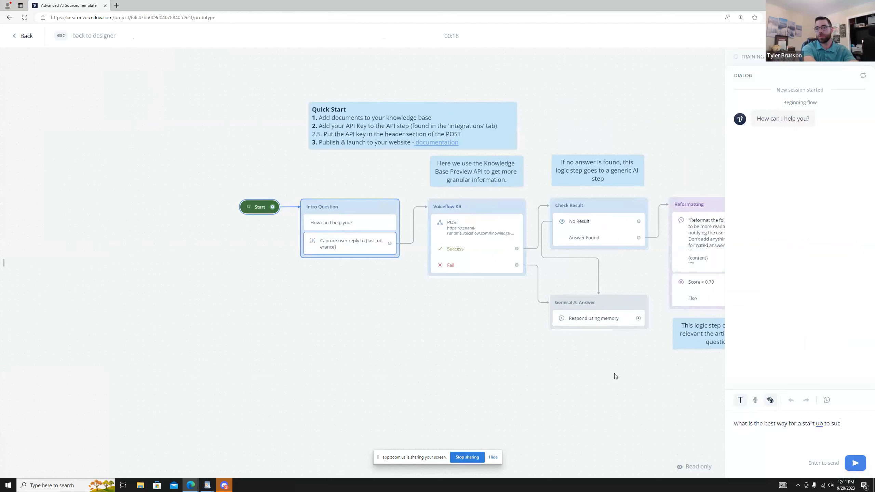
pyautogui.write('c')
pyautogui.write('eed')
pyautogui.press('Return')
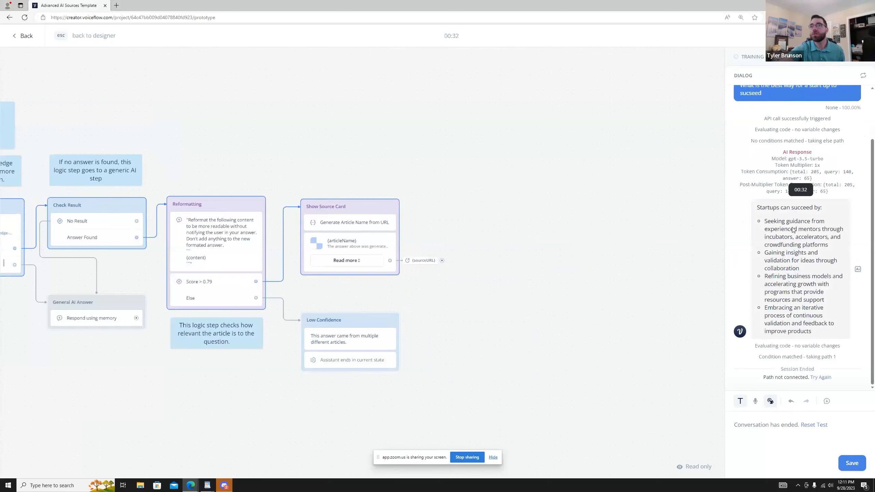
pyautogui.scroll(2, 794, 228)
pyautogui.scroll(-2, 804, 204)
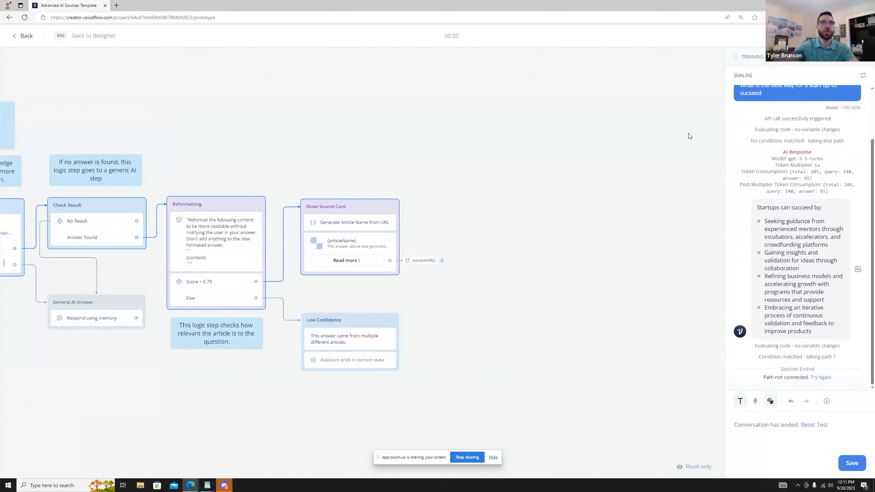
# Exit the test, check the knowledge base articles for a question topic, and go back to the canvas
pyautogui.press('Escape')
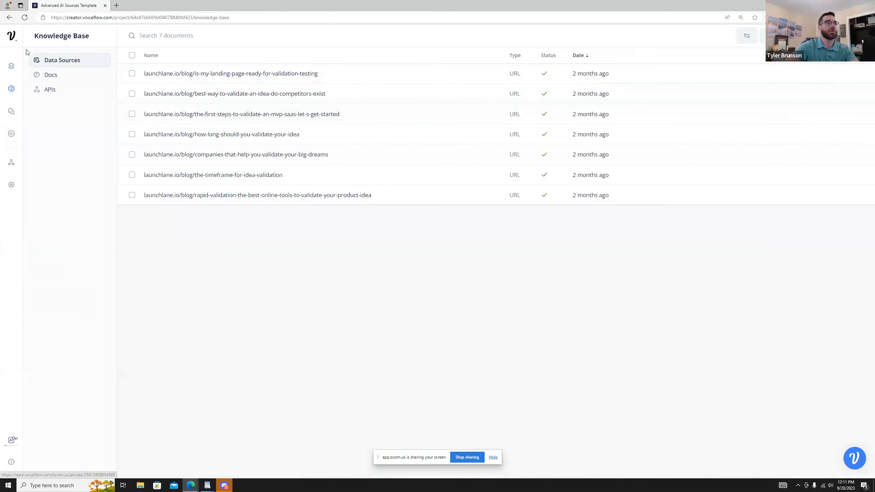
pyautogui.click(11, 66)
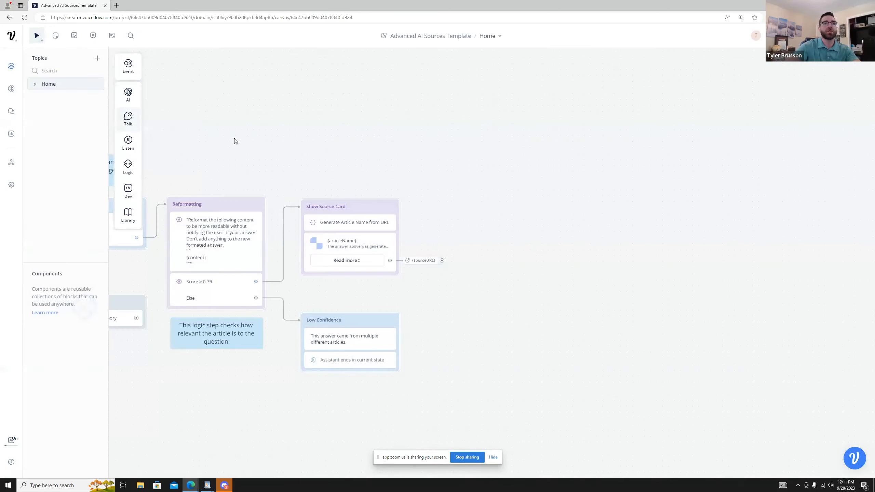
pyautogui.moveTo(234, 138); pyautogui.dragTo(268, 138)
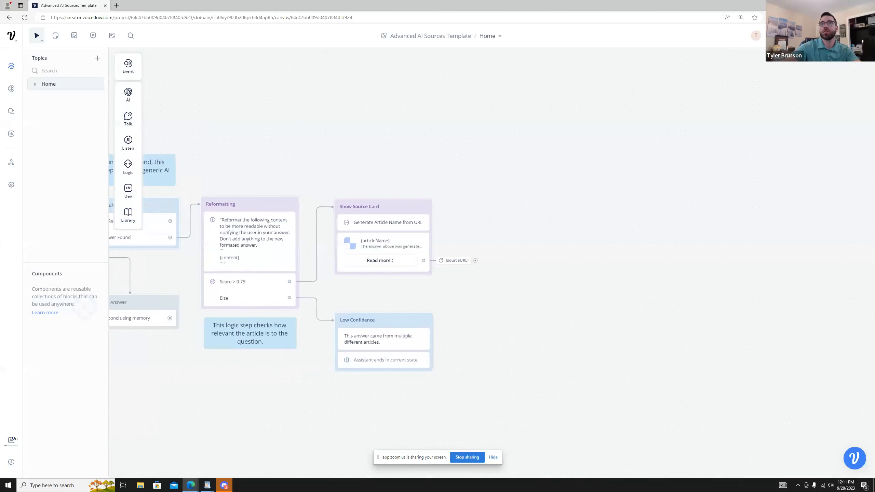
# Start a new test and ask the assistant "how do i know if my landing page is ready for validation"
pyautogui.click(815, 36)
pyautogui.click(796, 225)
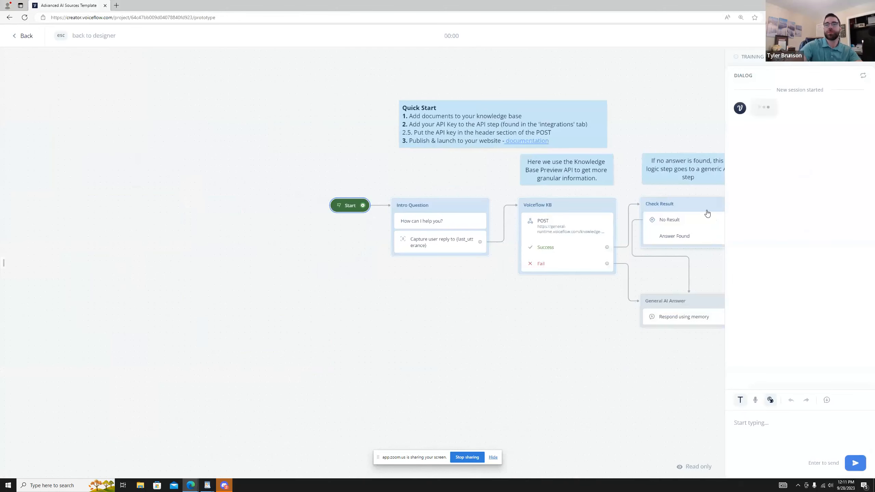
pyautogui.click(754, 420)
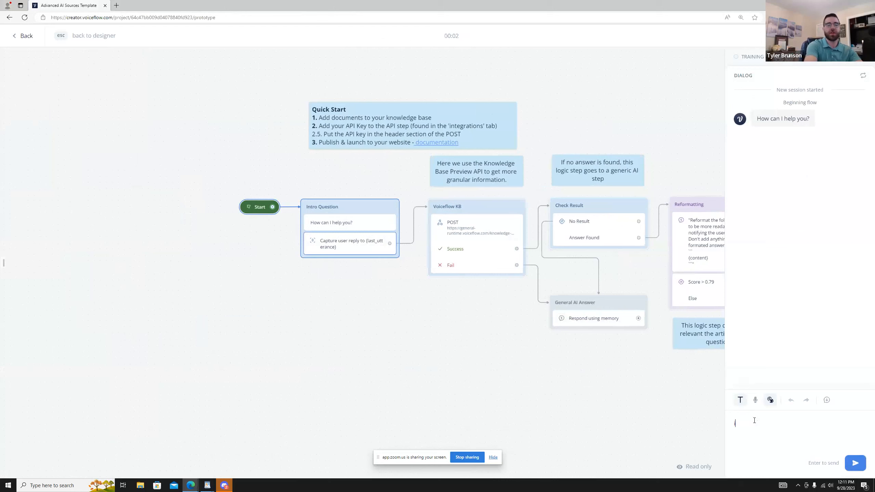
pyautogui.write('how do i know if my landing page is ready')
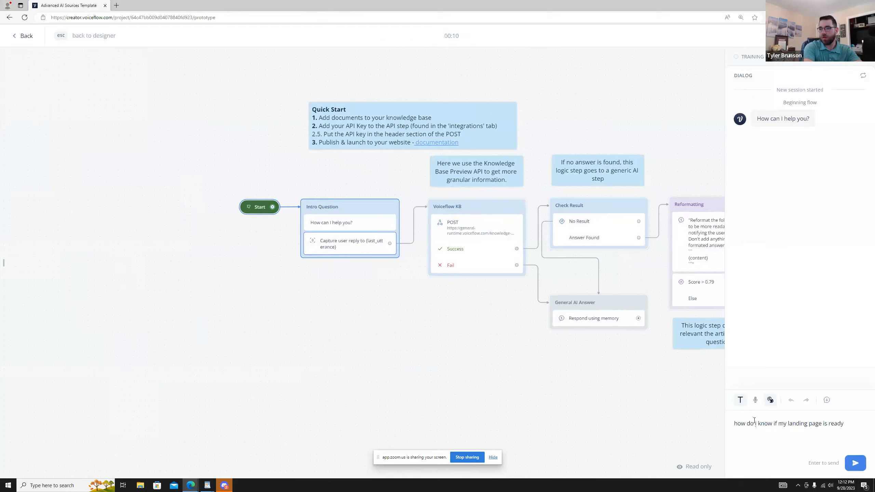
pyautogui.write(' for validation')
pyautogui.press('Return')
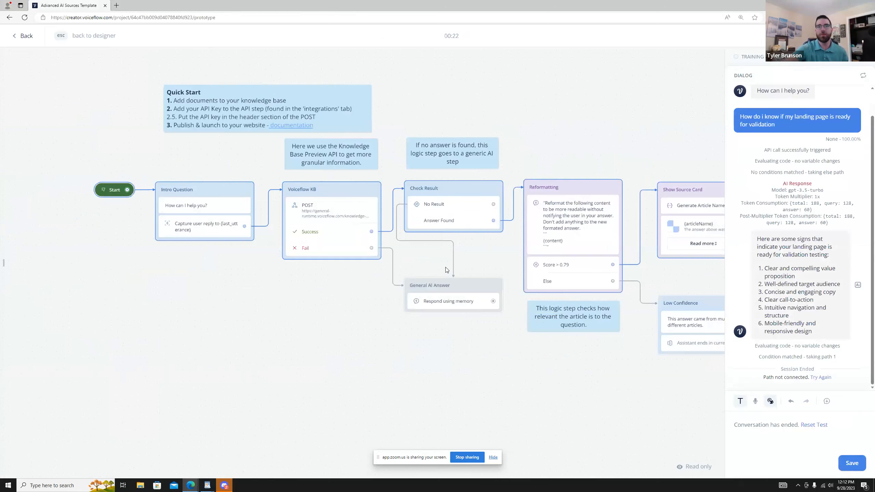
# Leave the test and open the Score > 0.79 condition in the Reformatting block to examine its rule
pyautogui.click(565, 268)
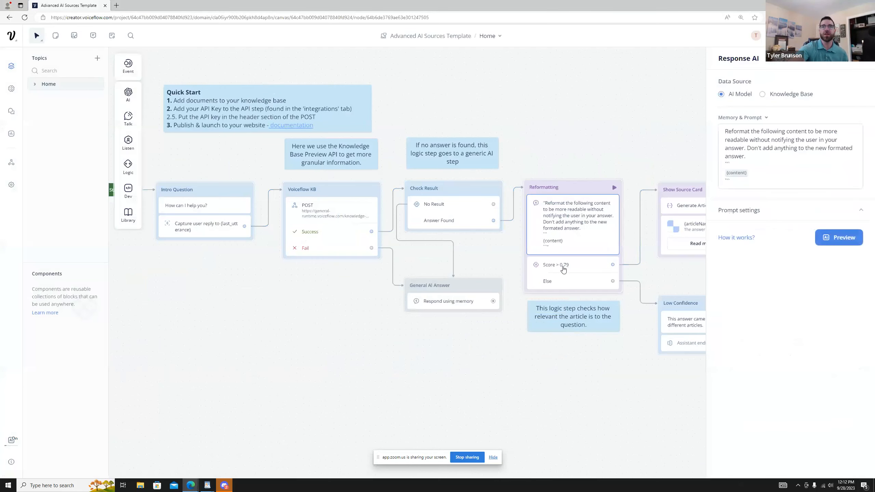
pyautogui.click(573, 269)
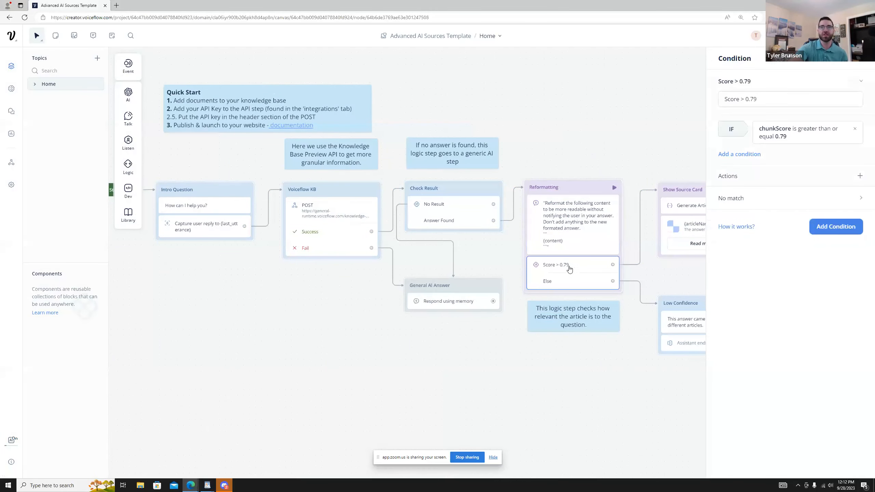